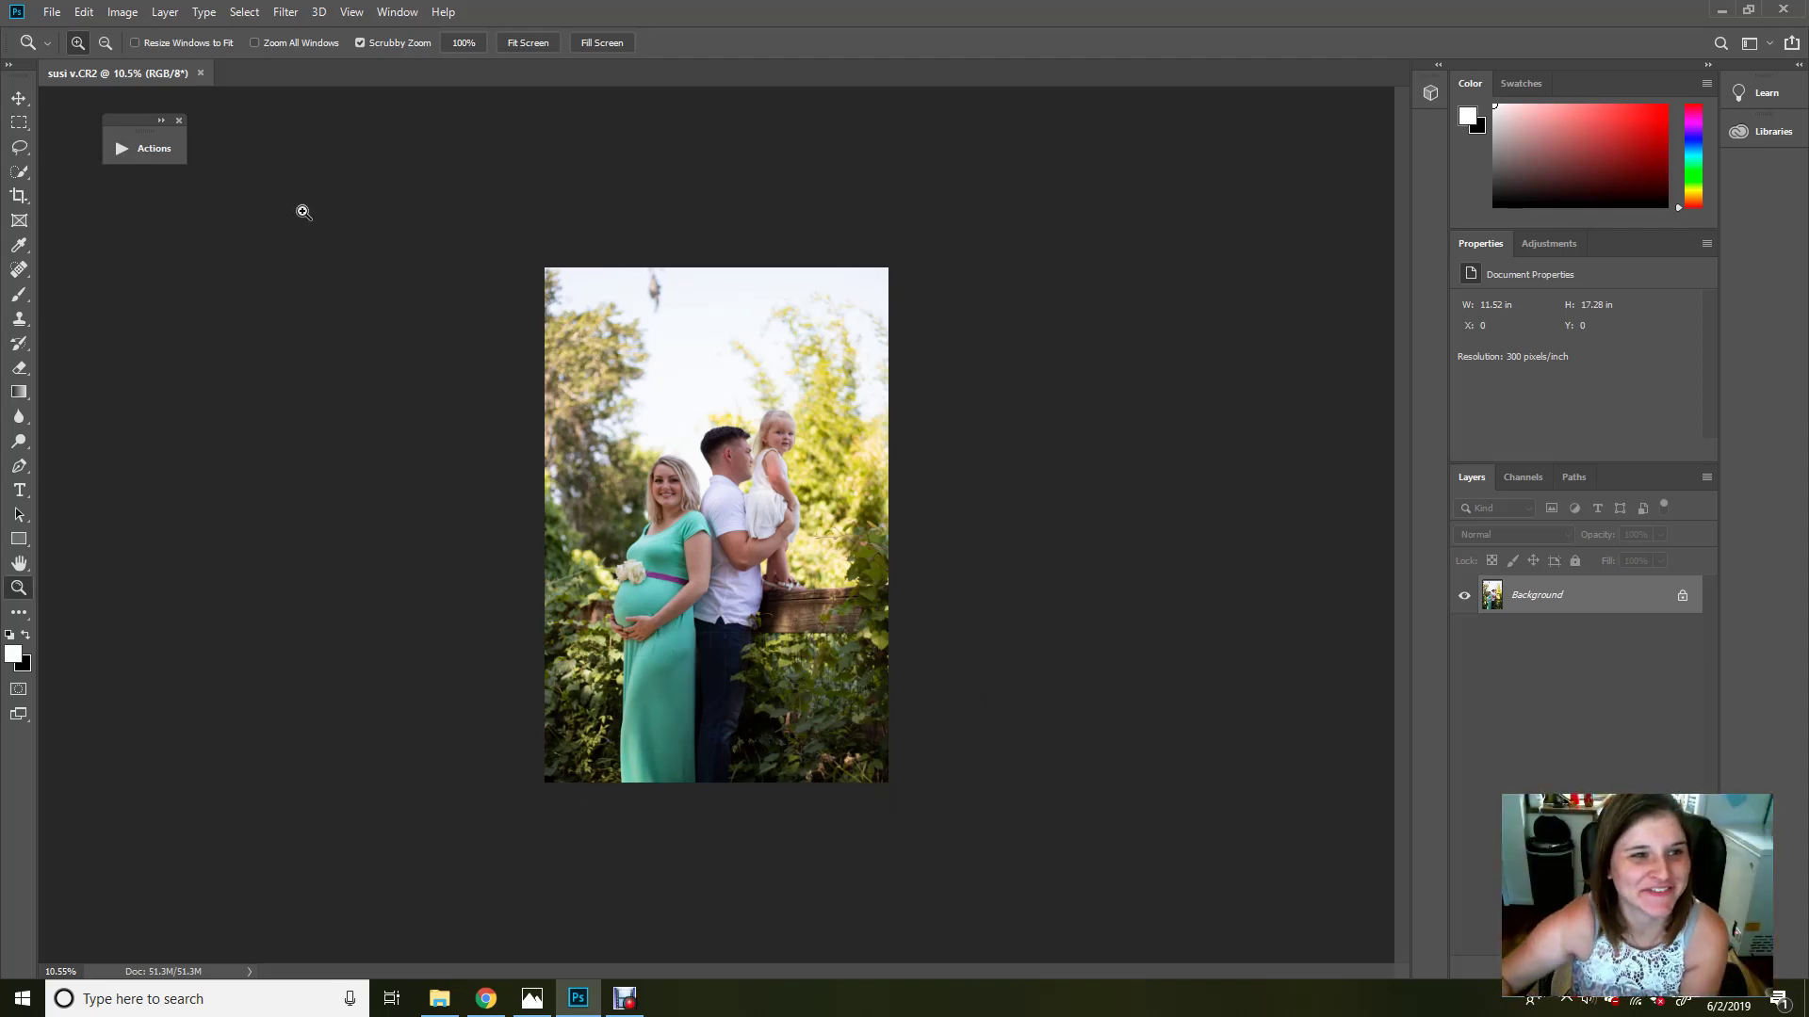
Step: Show the actions list, collapse the GTG - Innocence Retouch set and move the list clear of the photo
{"action": "left_click", "coordinate": [154, 150]}
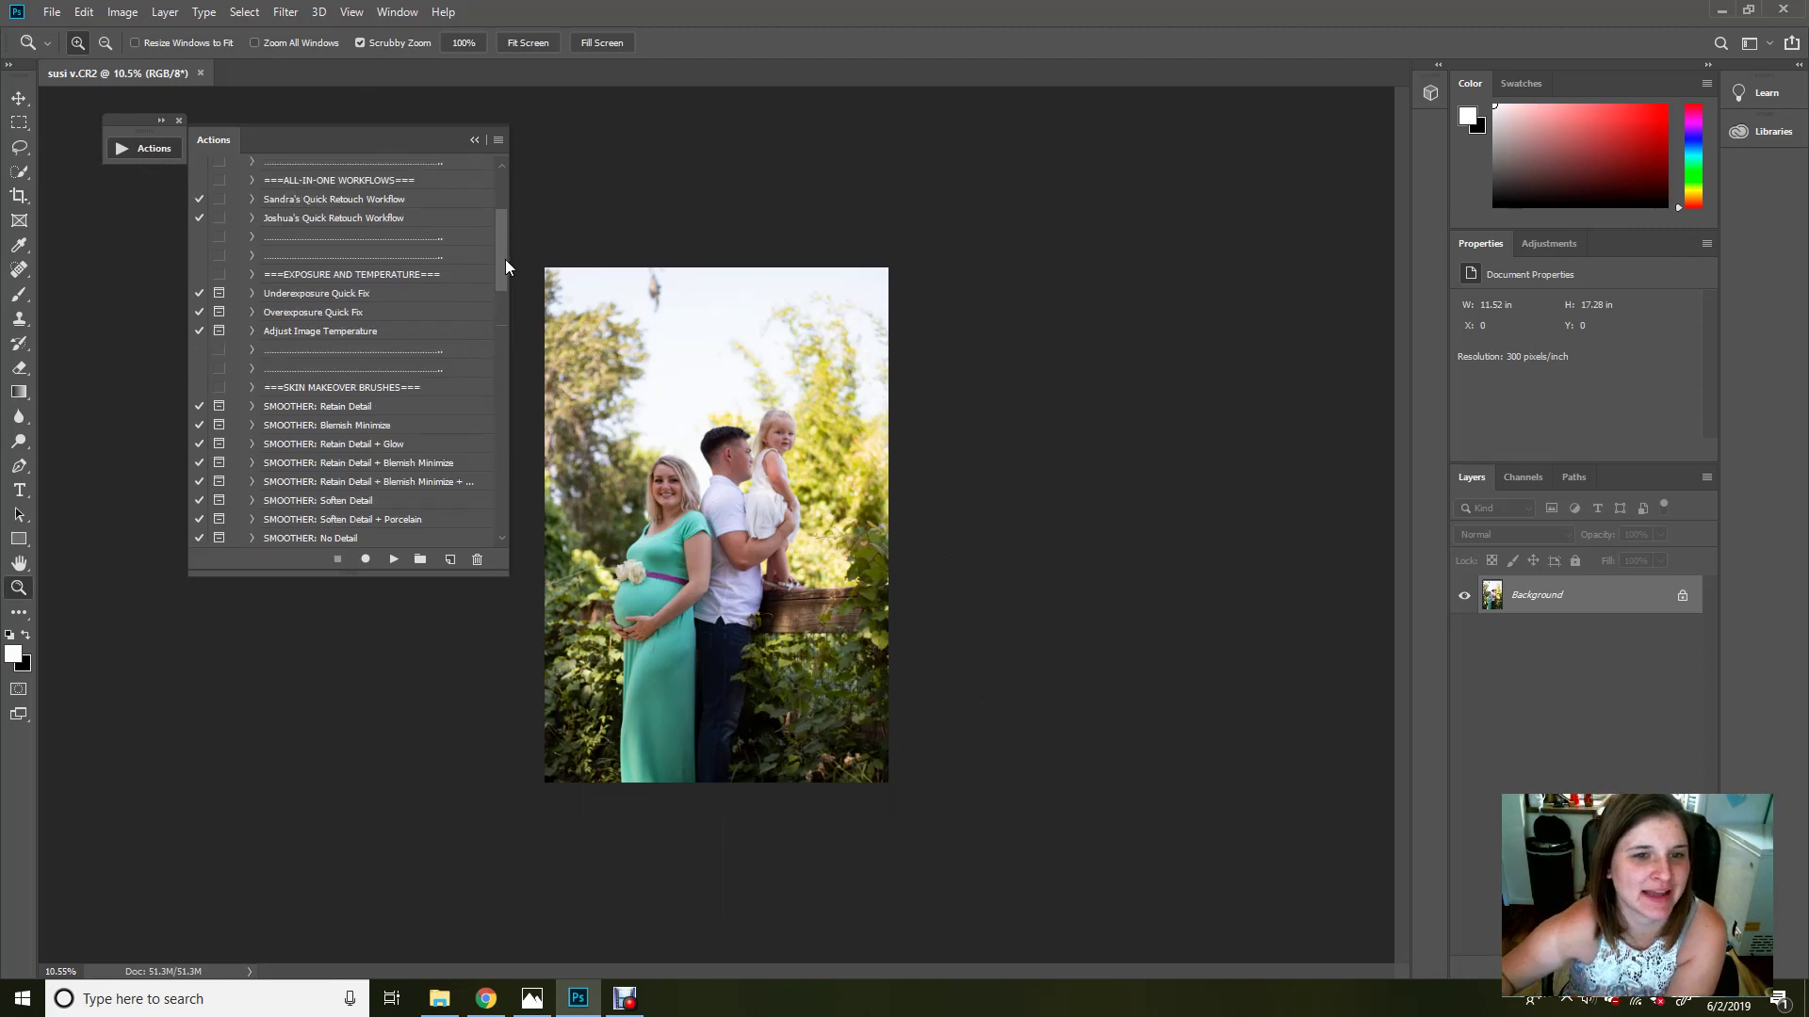
{"action": "scroll", "coordinate": [359, 226], "scroll_direction": "up", "scroll_amount": 5}
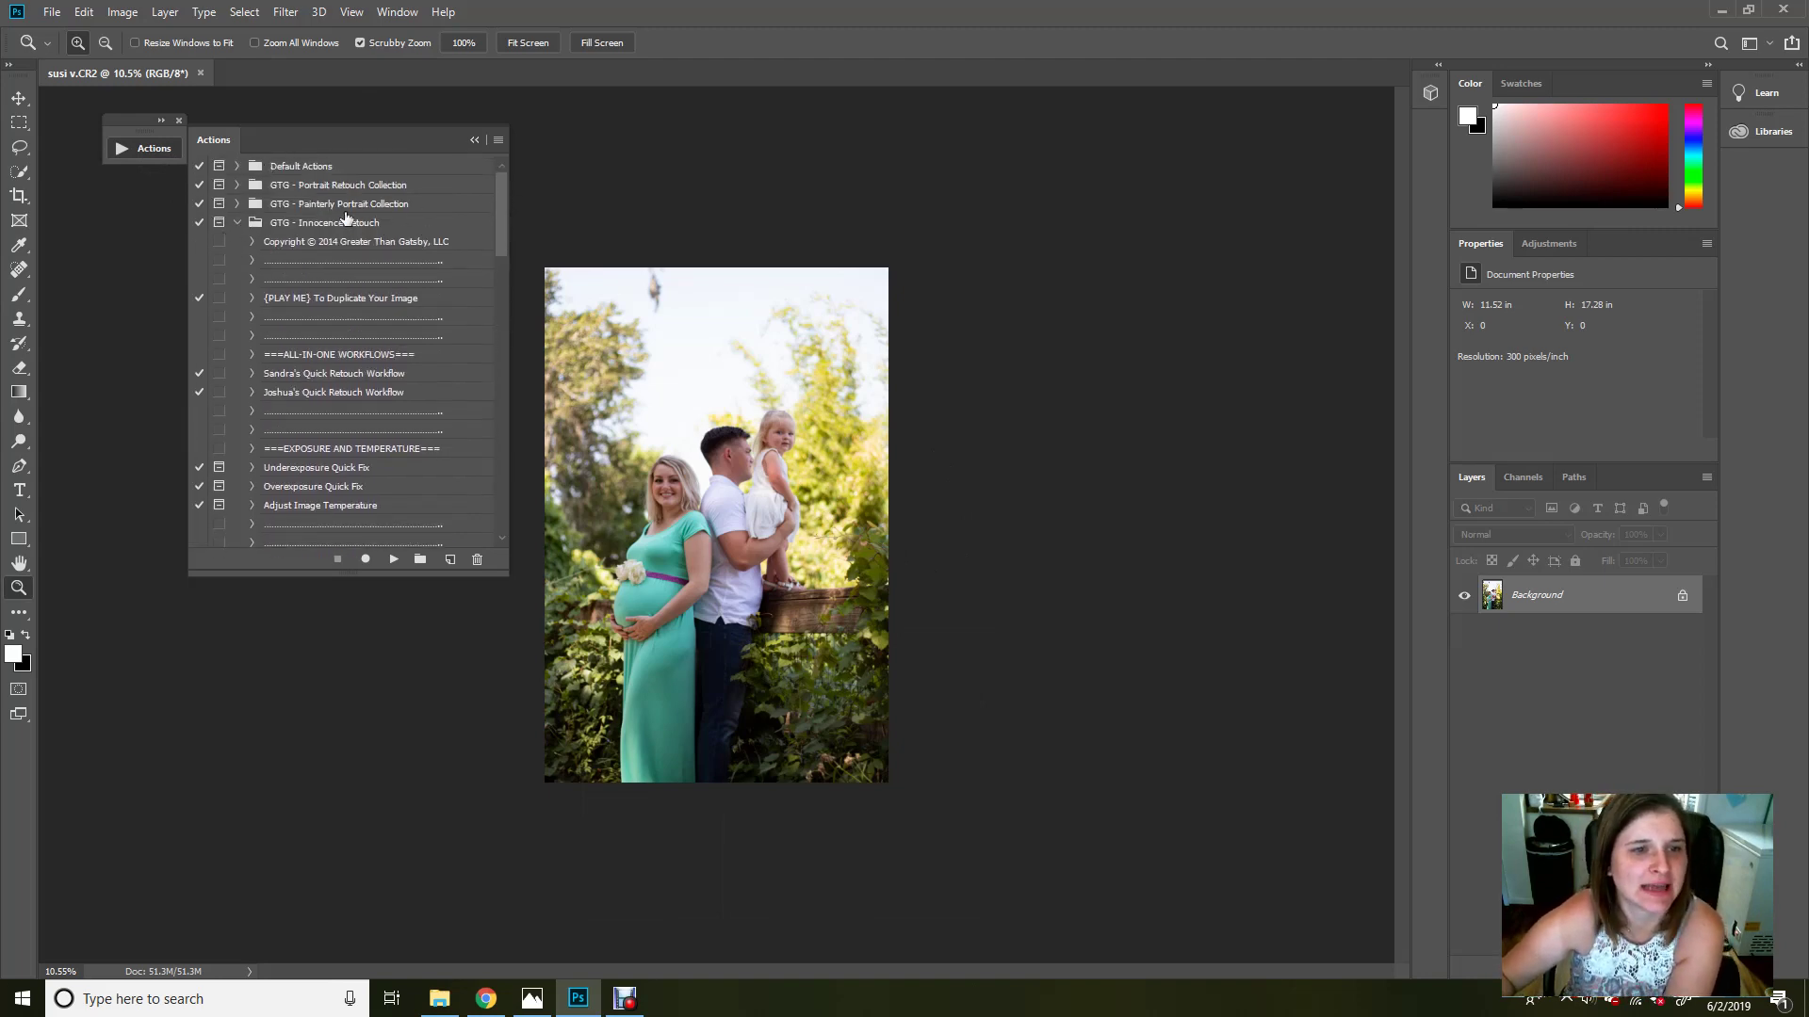
{"action": "left_click", "coordinate": [237, 223]}
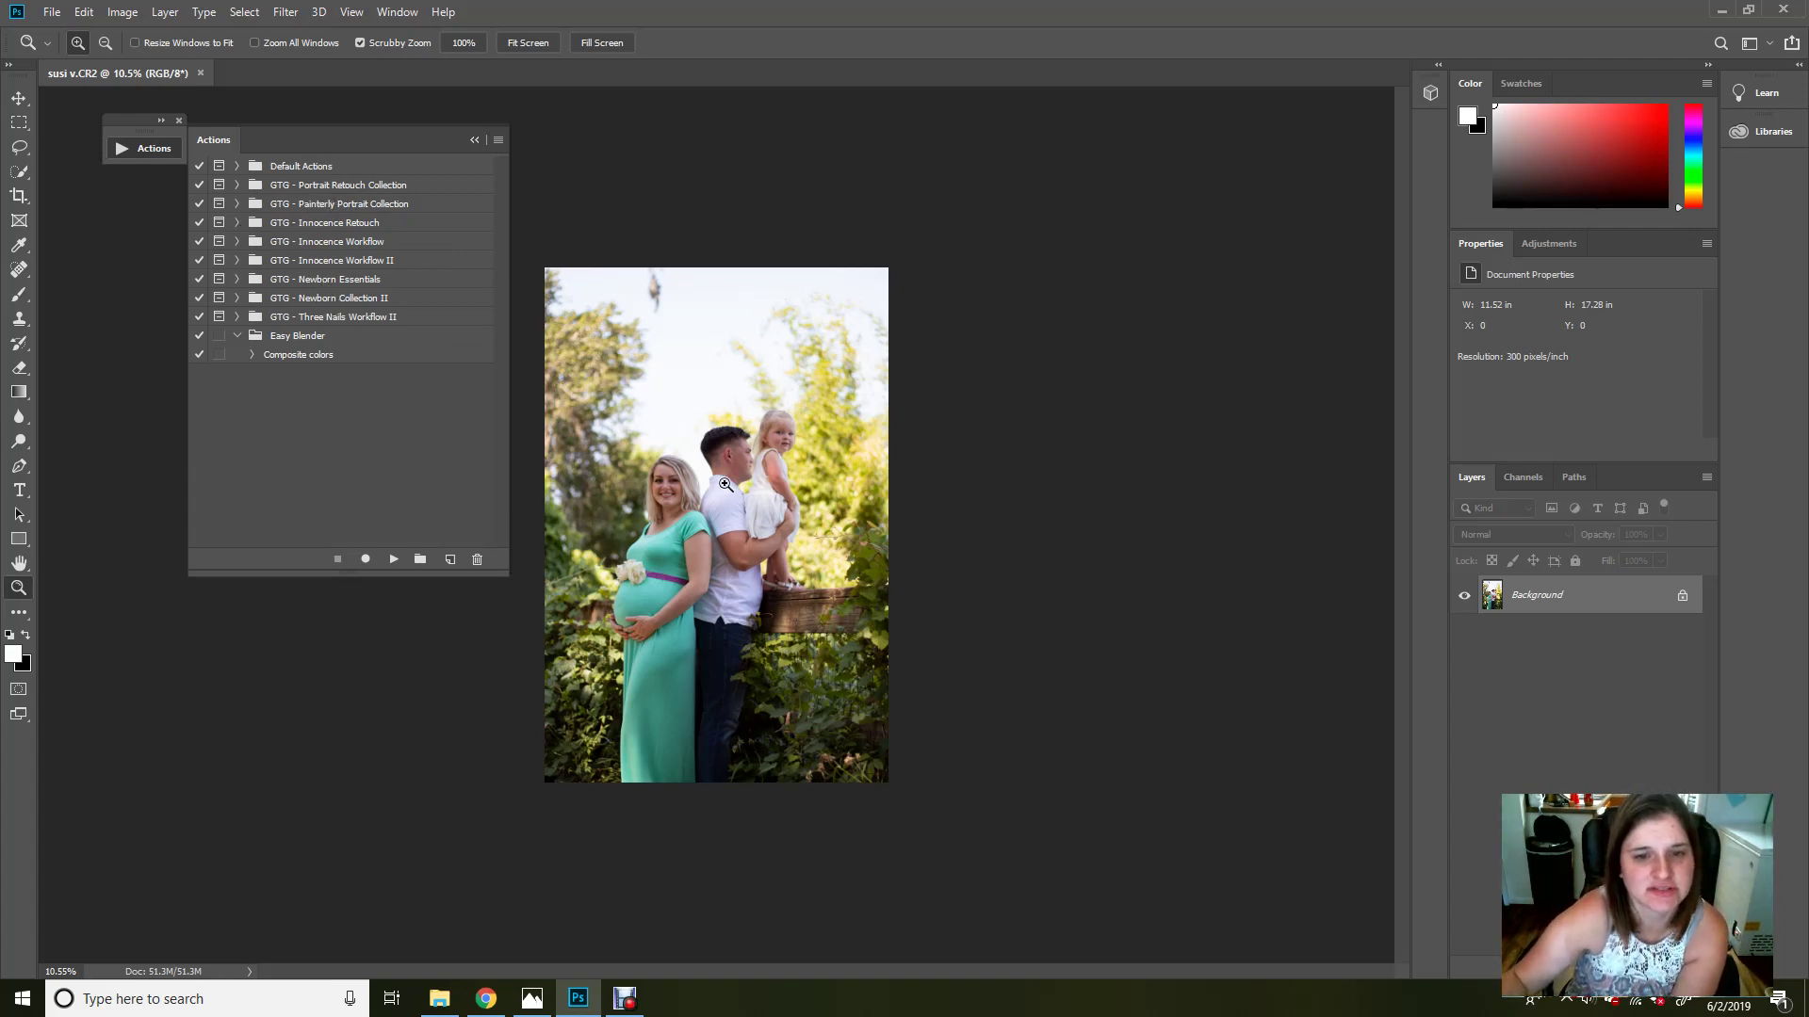
{"action": "mouse_move", "coordinate": [725, 484]}
{"action": "left_mouse_down"}
{"action": "mouse_move", "coordinate": [750, 451]}
{"action": "mouse_move", "coordinate": [700, 494]}
{"action": "left_mouse_up"}
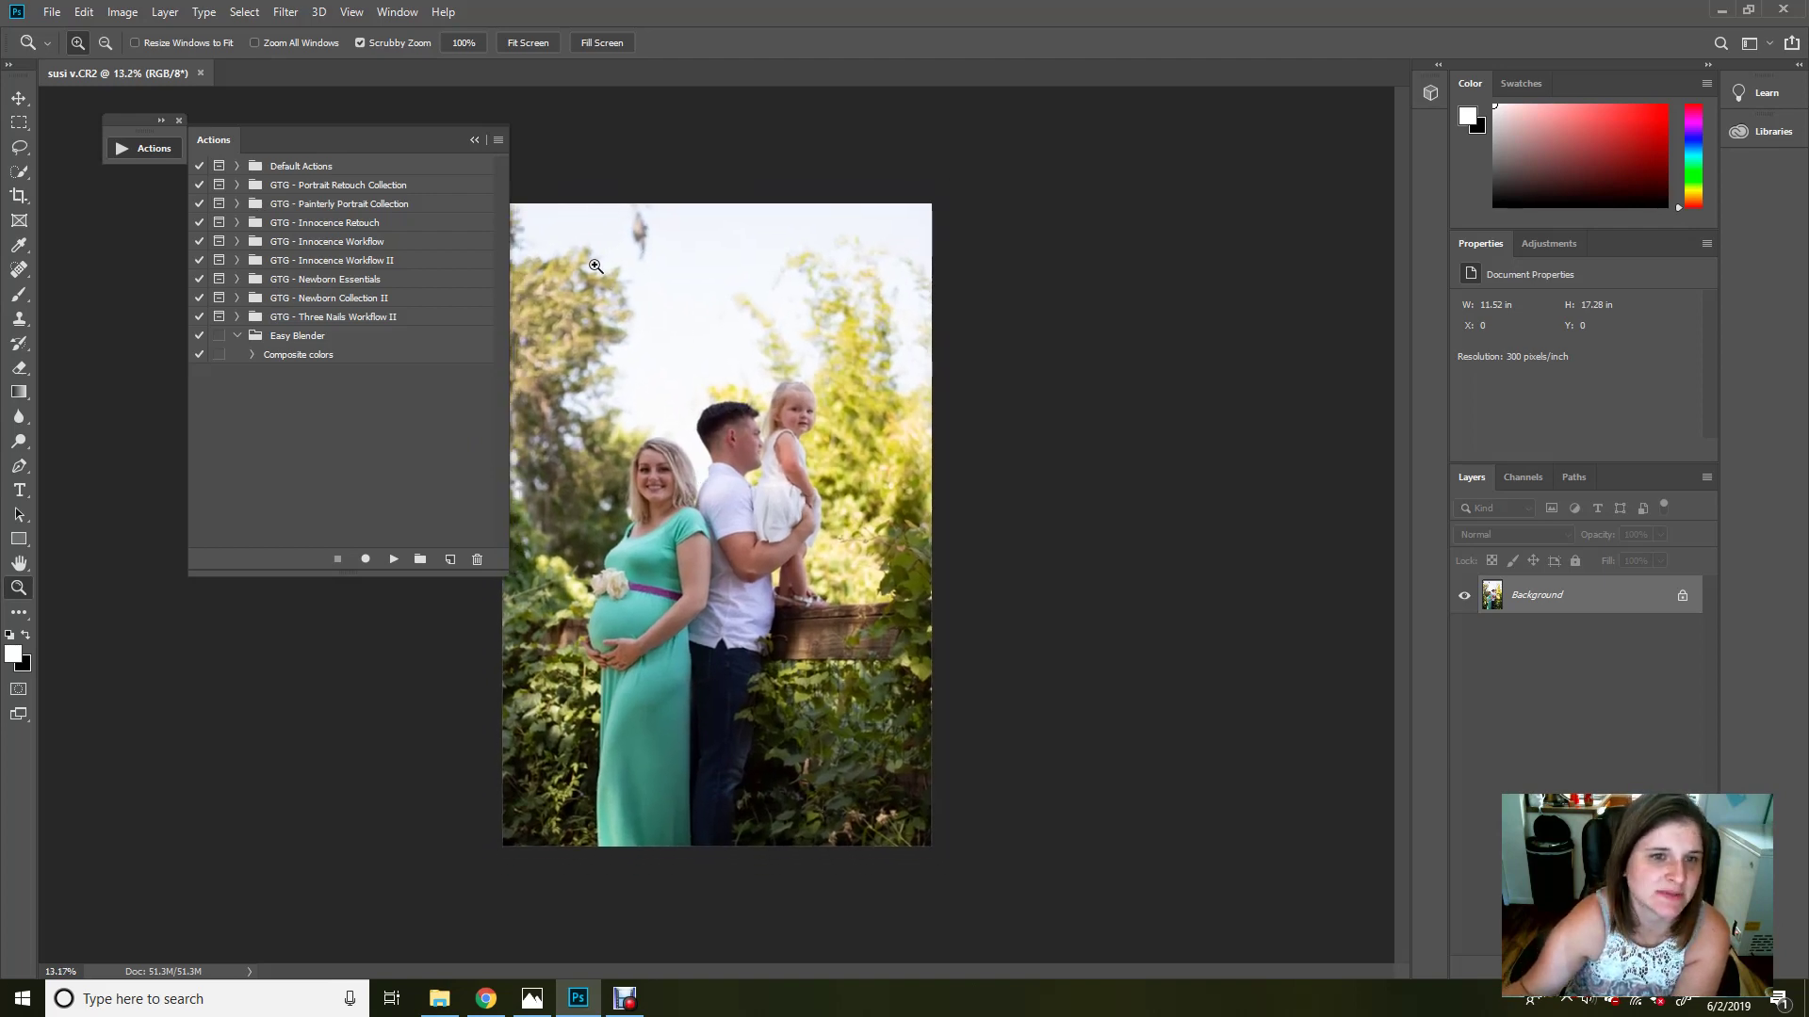
{"action": "left_click_drag", "start_coordinate": [426, 134], "coordinate": [317, 147]}
{"action": "left_click_drag", "start_coordinate": [718, 480], "coordinate": [733, 463]}
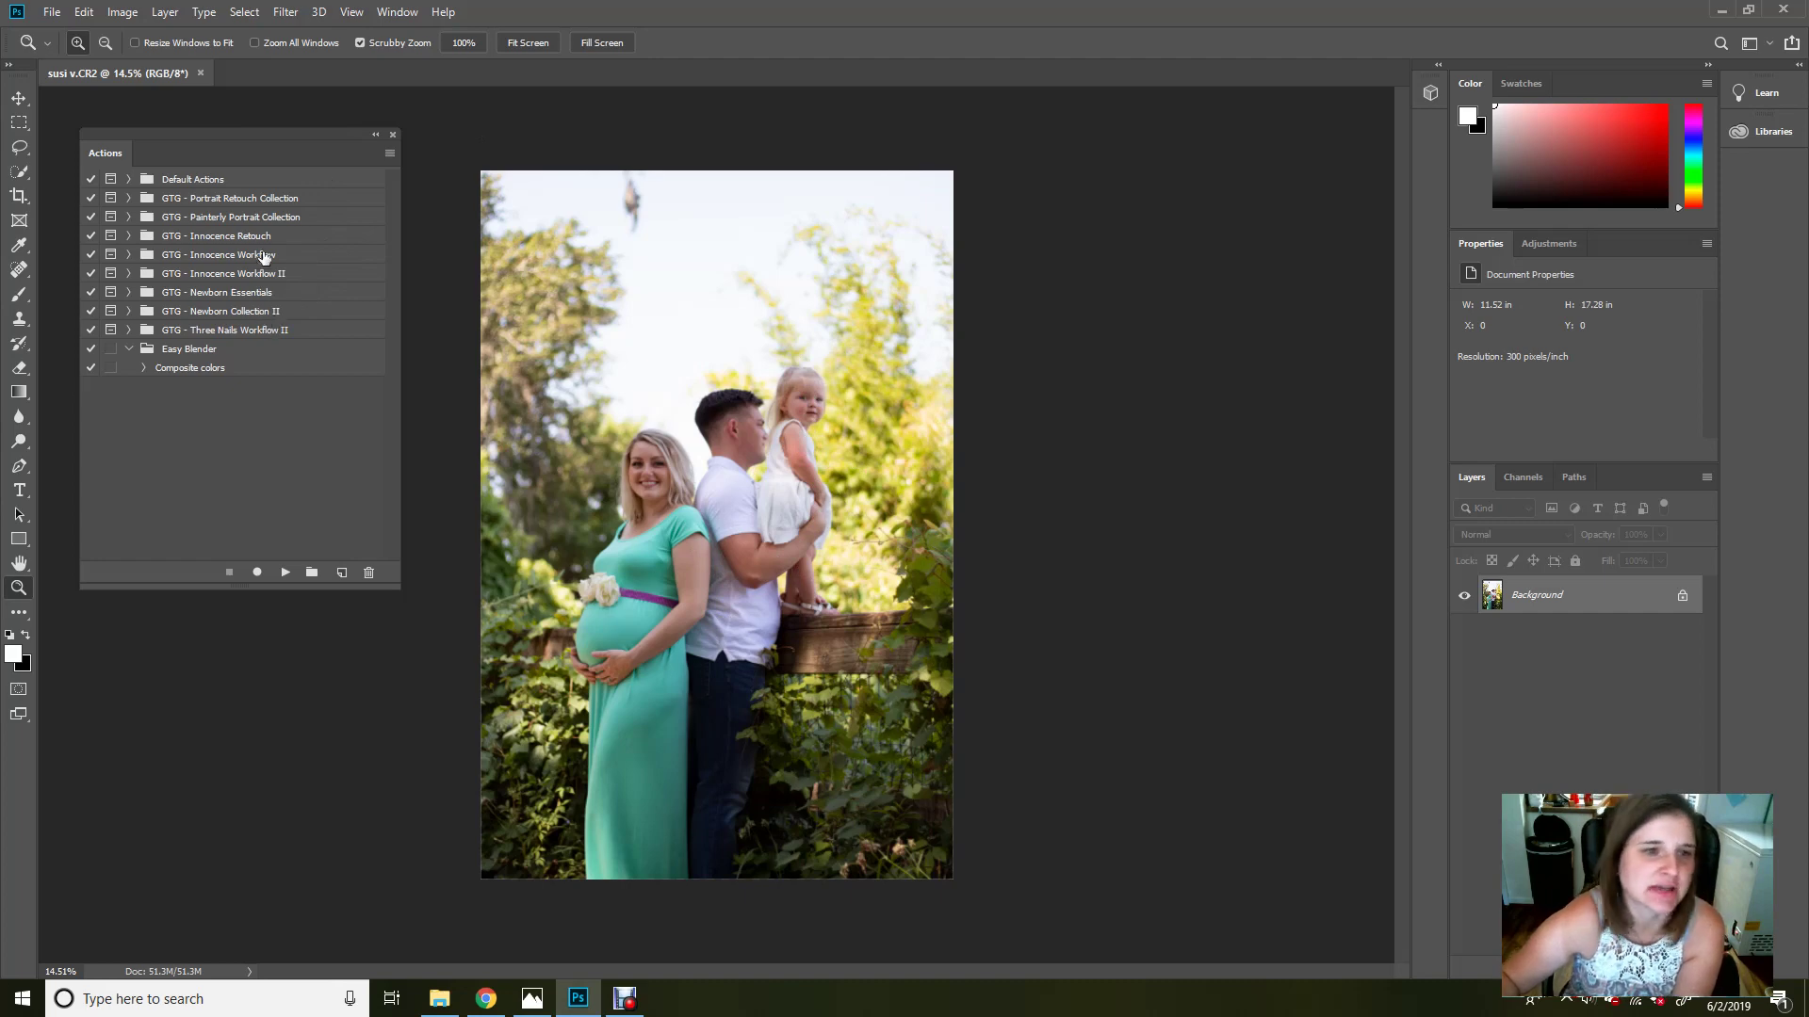
Step: Run the Skin Light action from the GTG - Painterly Portrait Collection with the Brush tool active
{"action": "left_click", "coordinate": [129, 199]}
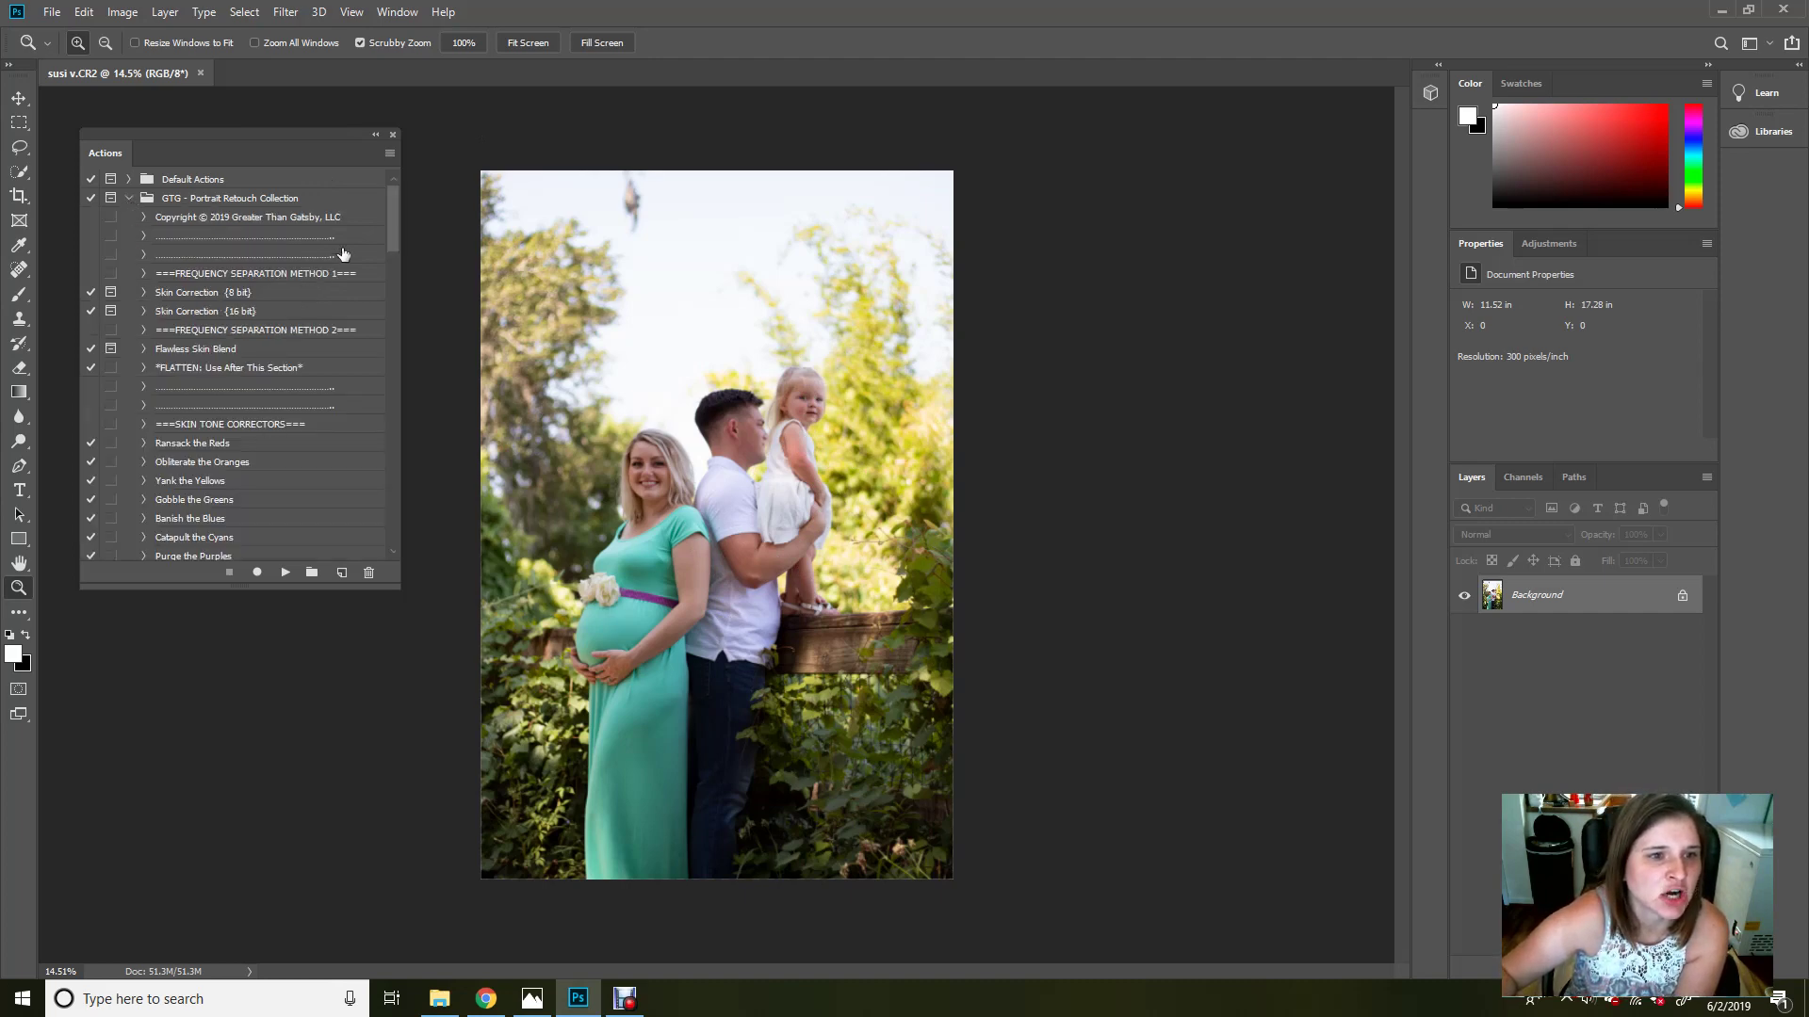
{"action": "left_click", "coordinate": [129, 198]}
{"action": "left_click", "coordinate": [129, 218]}
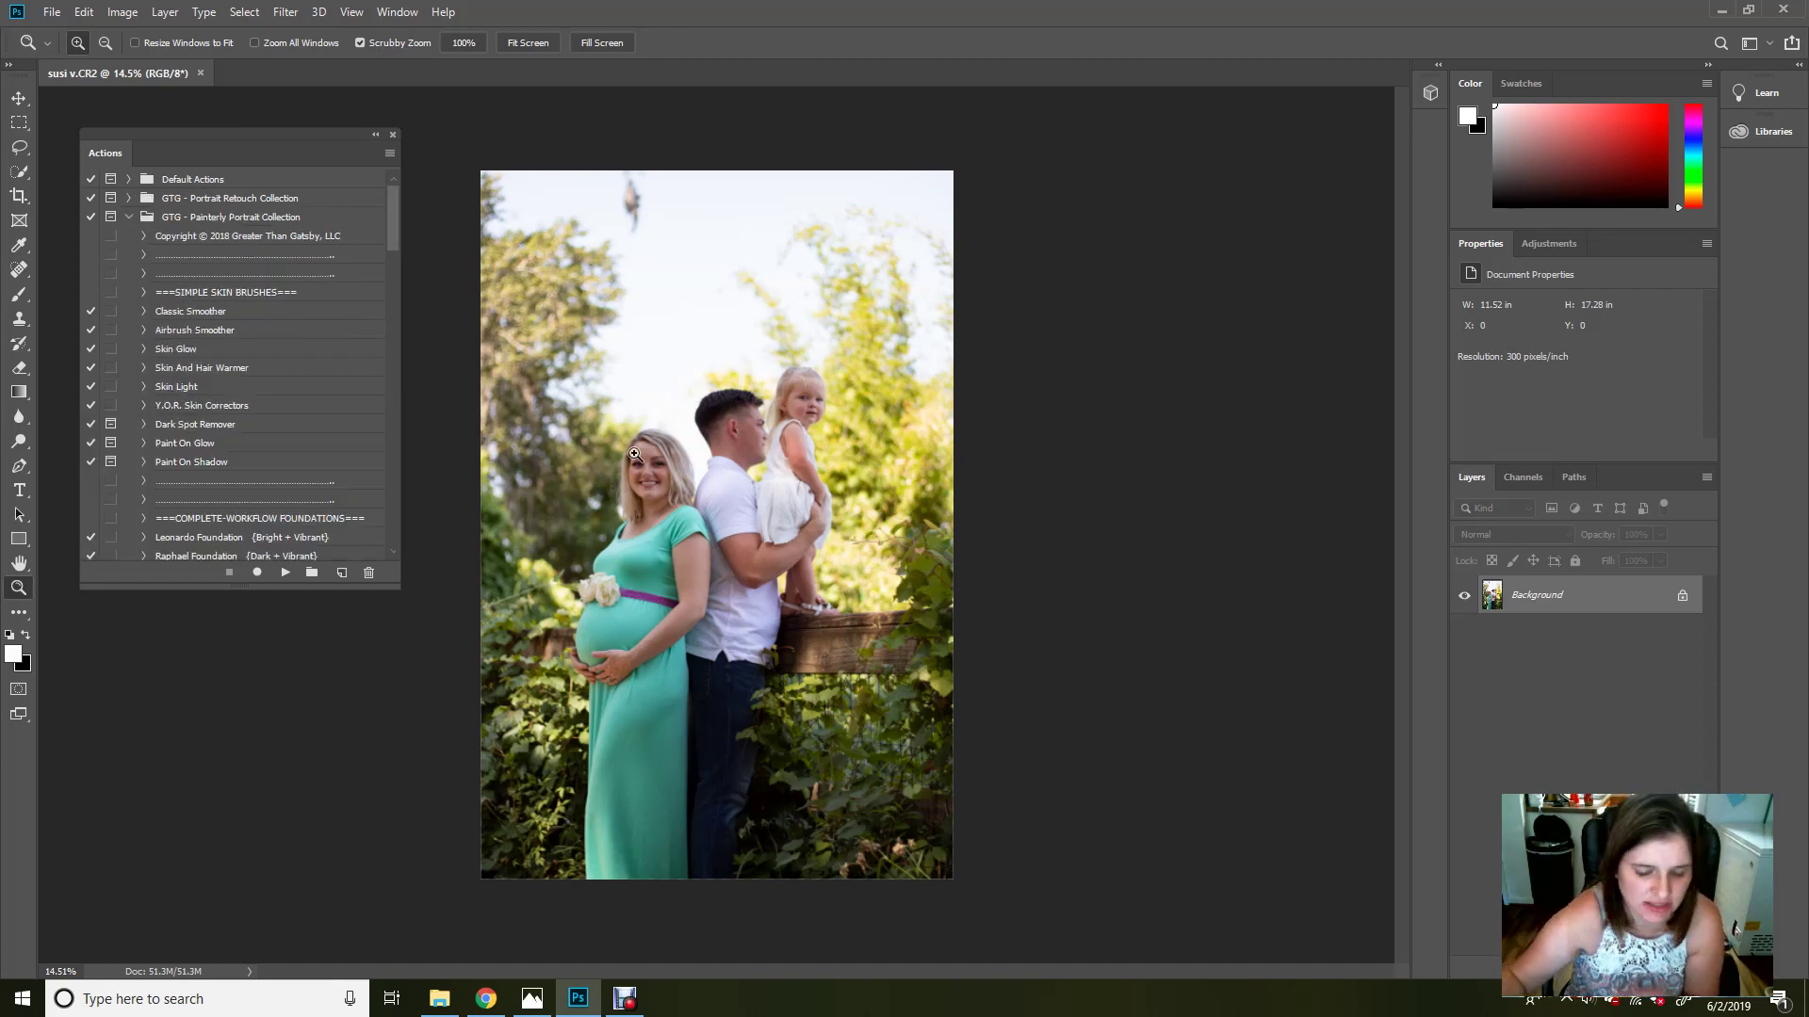
{"action": "key", "text": "b"}
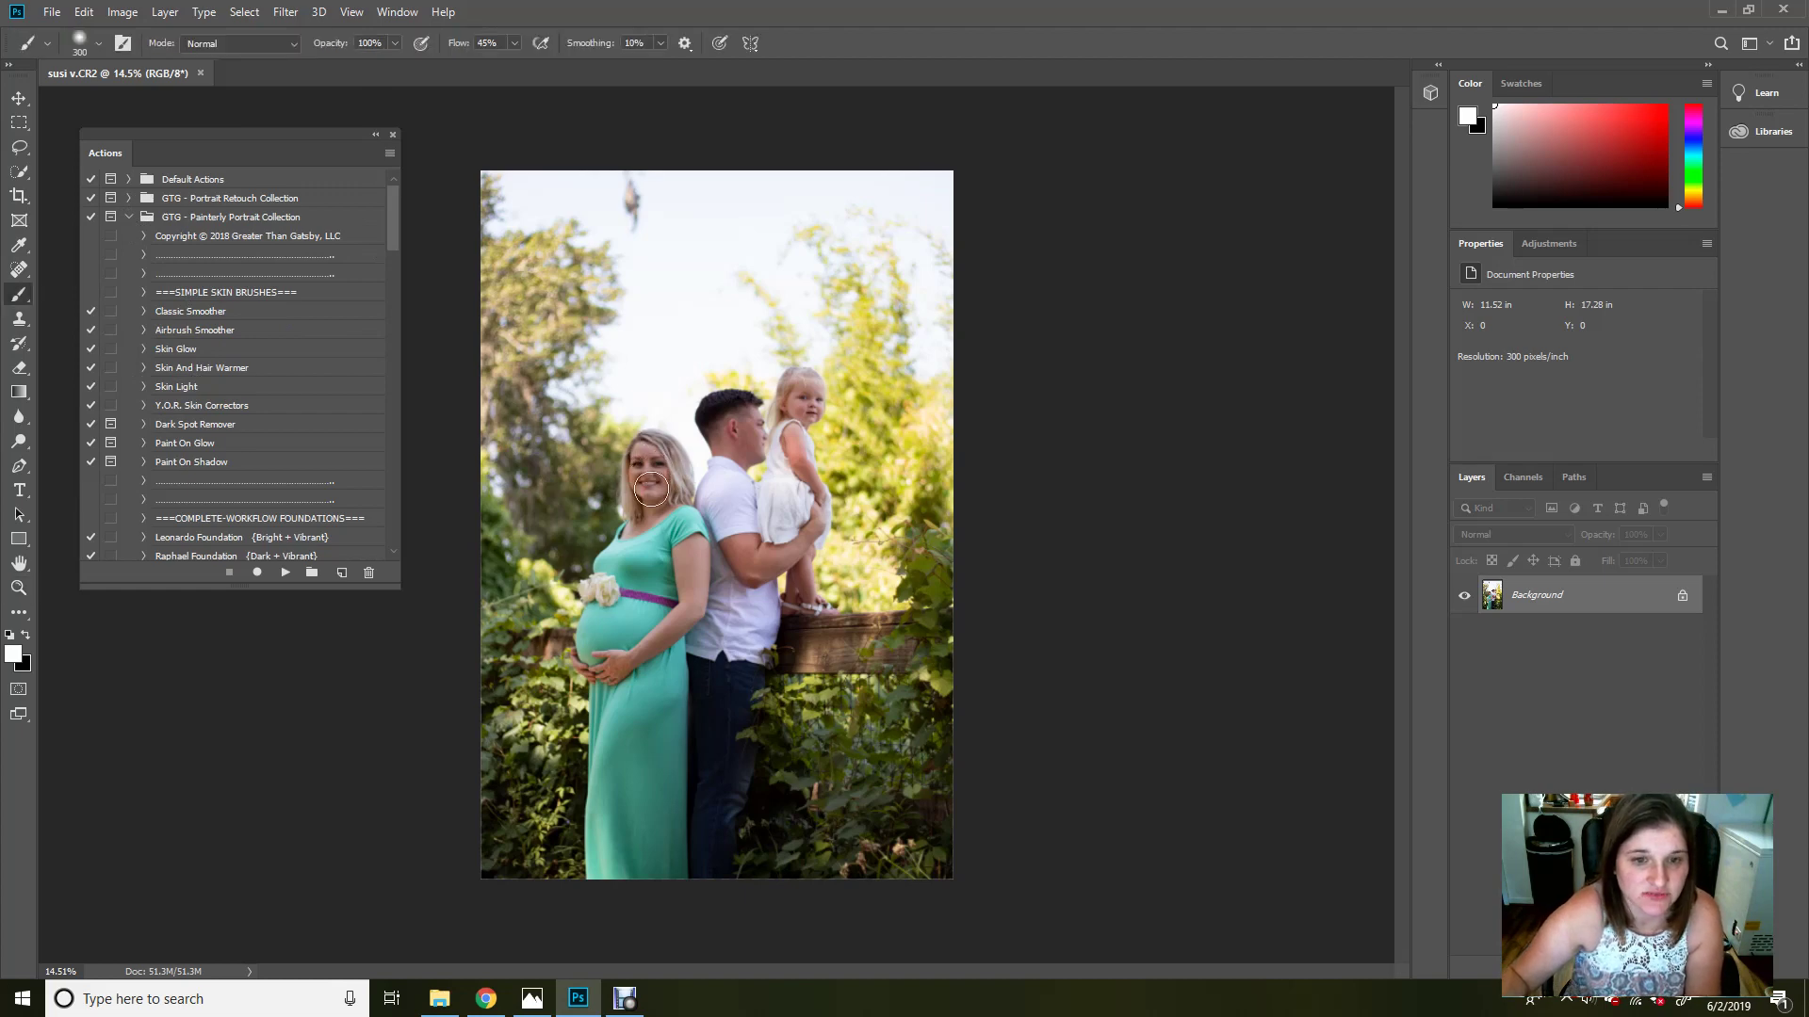
{"action": "left_click", "coordinate": [185, 388]}
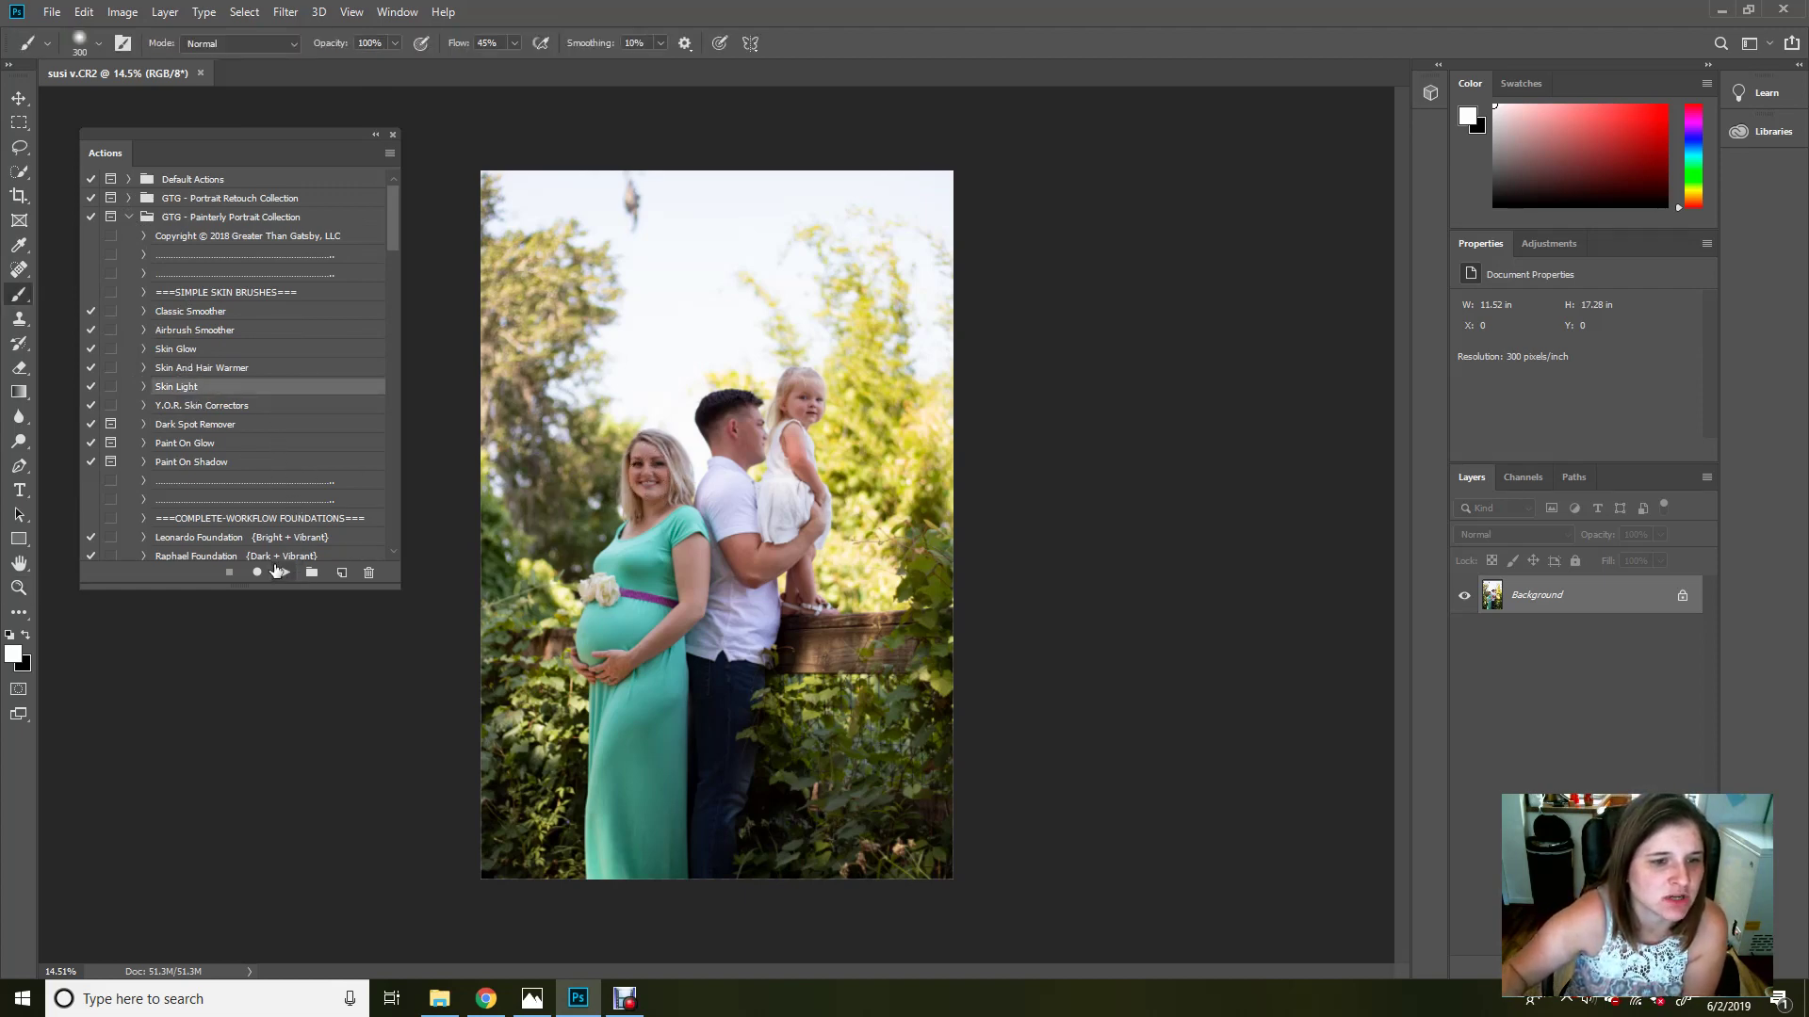
{"action": "left_click", "coordinate": [278, 572]}
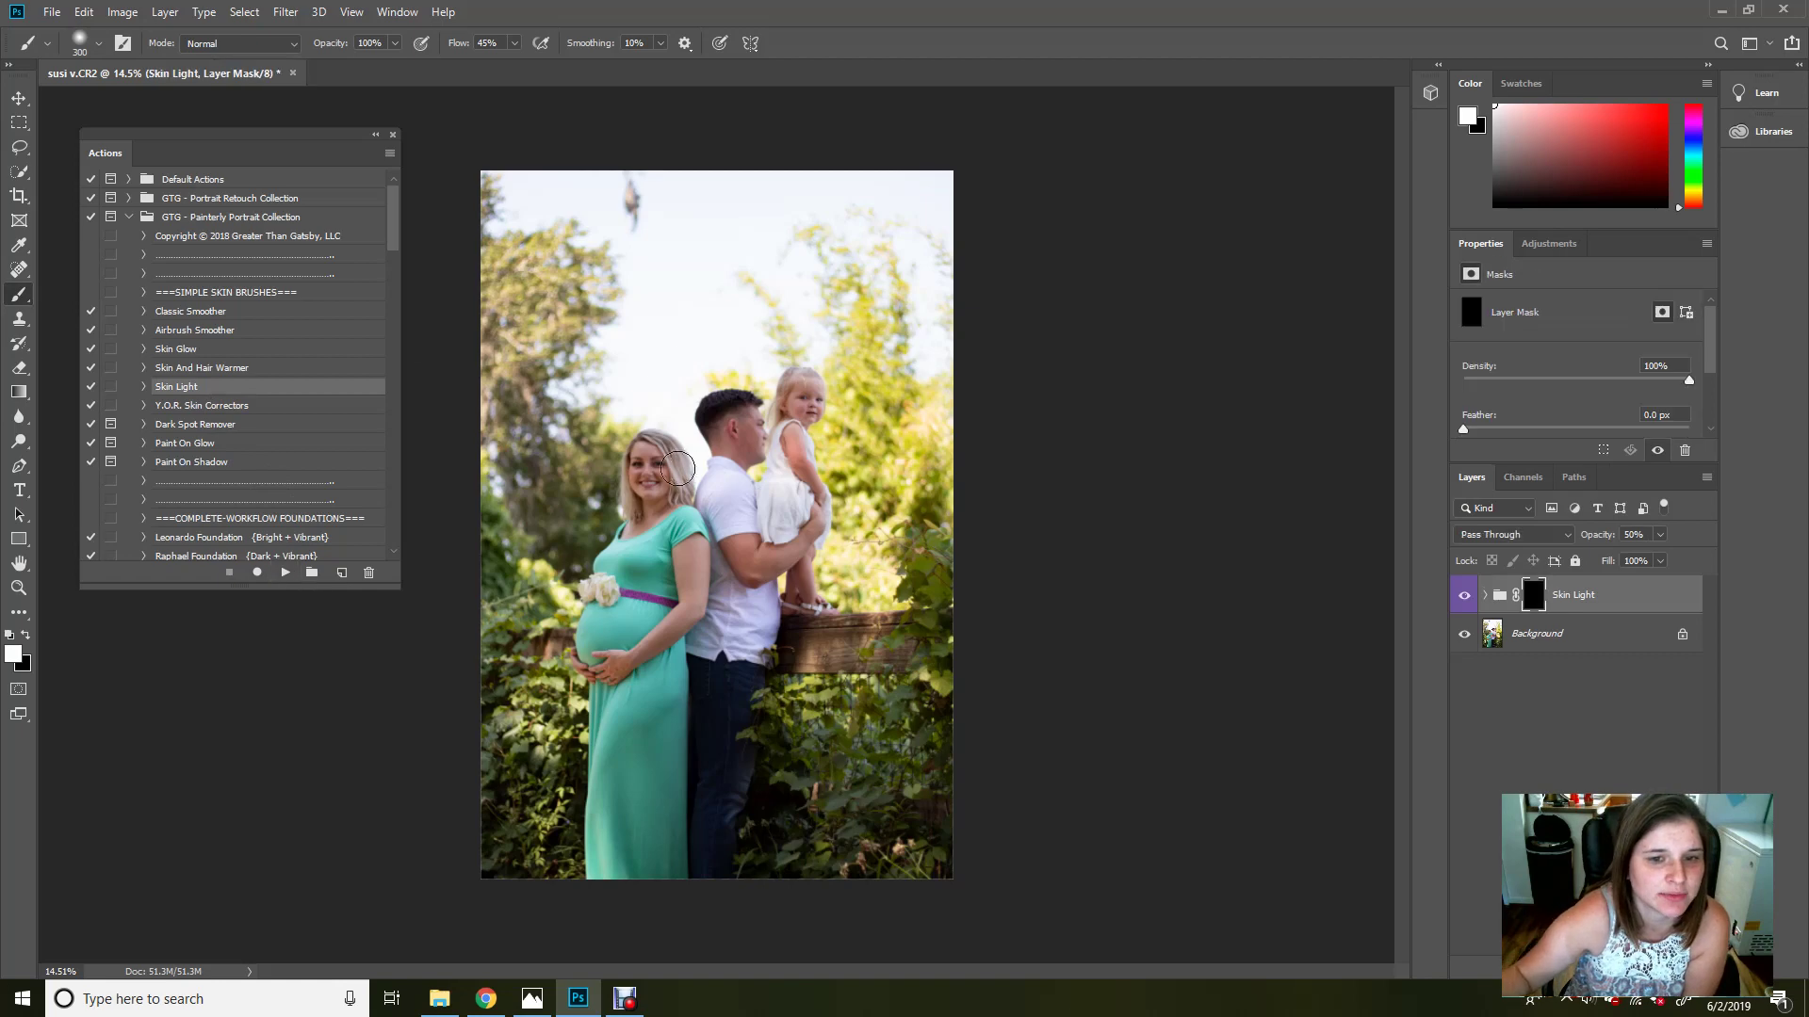
Step: Paint the Skin Light effect onto the family's faces and skin, and set the group's opacity to 41%
{"action": "mouse_move", "coordinate": [676, 469]}
{"action": "left_mouse_down"}
{"action": "mouse_move", "coordinate": [644, 467]}
{"action": "mouse_move", "coordinate": [646, 499]}
{"action": "left_mouse_up"}
{"action": "mouse_move", "coordinate": [803, 412]}
{"action": "left_mouse_down"}
{"action": "mouse_move", "coordinate": [808, 447]}
{"action": "mouse_move", "coordinate": [809, 413]}
{"action": "mouse_move", "coordinate": [763, 435]}
{"action": "mouse_move", "coordinate": [716, 428]}
{"action": "mouse_move", "coordinate": [730, 444]}
{"action": "mouse_move", "coordinate": [750, 427]}
{"action": "mouse_move", "coordinate": [754, 451]}
{"action": "mouse_move", "coordinate": [751, 423]}
{"action": "mouse_move", "coordinate": [748, 456]}
{"action": "mouse_move", "coordinate": [727, 429]}
{"action": "mouse_move", "coordinate": [749, 419]}
{"action": "mouse_move", "coordinate": [721, 420]}
{"action": "mouse_move", "coordinate": [733, 411]}
{"action": "mouse_move", "coordinate": [804, 520]}
{"action": "mouse_move", "coordinate": [737, 563]}
{"action": "mouse_move", "coordinate": [760, 569]}
{"action": "mouse_move", "coordinate": [816, 528]}
{"action": "mouse_move", "coordinate": [805, 591]}
{"action": "mouse_move", "coordinate": [685, 583]}
{"action": "mouse_move", "coordinate": [616, 670]}
{"action": "mouse_move", "coordinate": [677, 628]}
{"action": "mouse_move", "coordinate": [688, 544]}
{"action": "mouse_move", "coordinate": [694, 614]}
{"action": "mouse_move", "coordinate": [649, 641]}
{"action": "mouse_move", "coordinate": [691, 574]}
{"action": "mouse_move", "coordinate": [670, 660]}
{"action": "mouse_move", "coordinate": [544, 674]}
{"action": "left_mouse_up"}
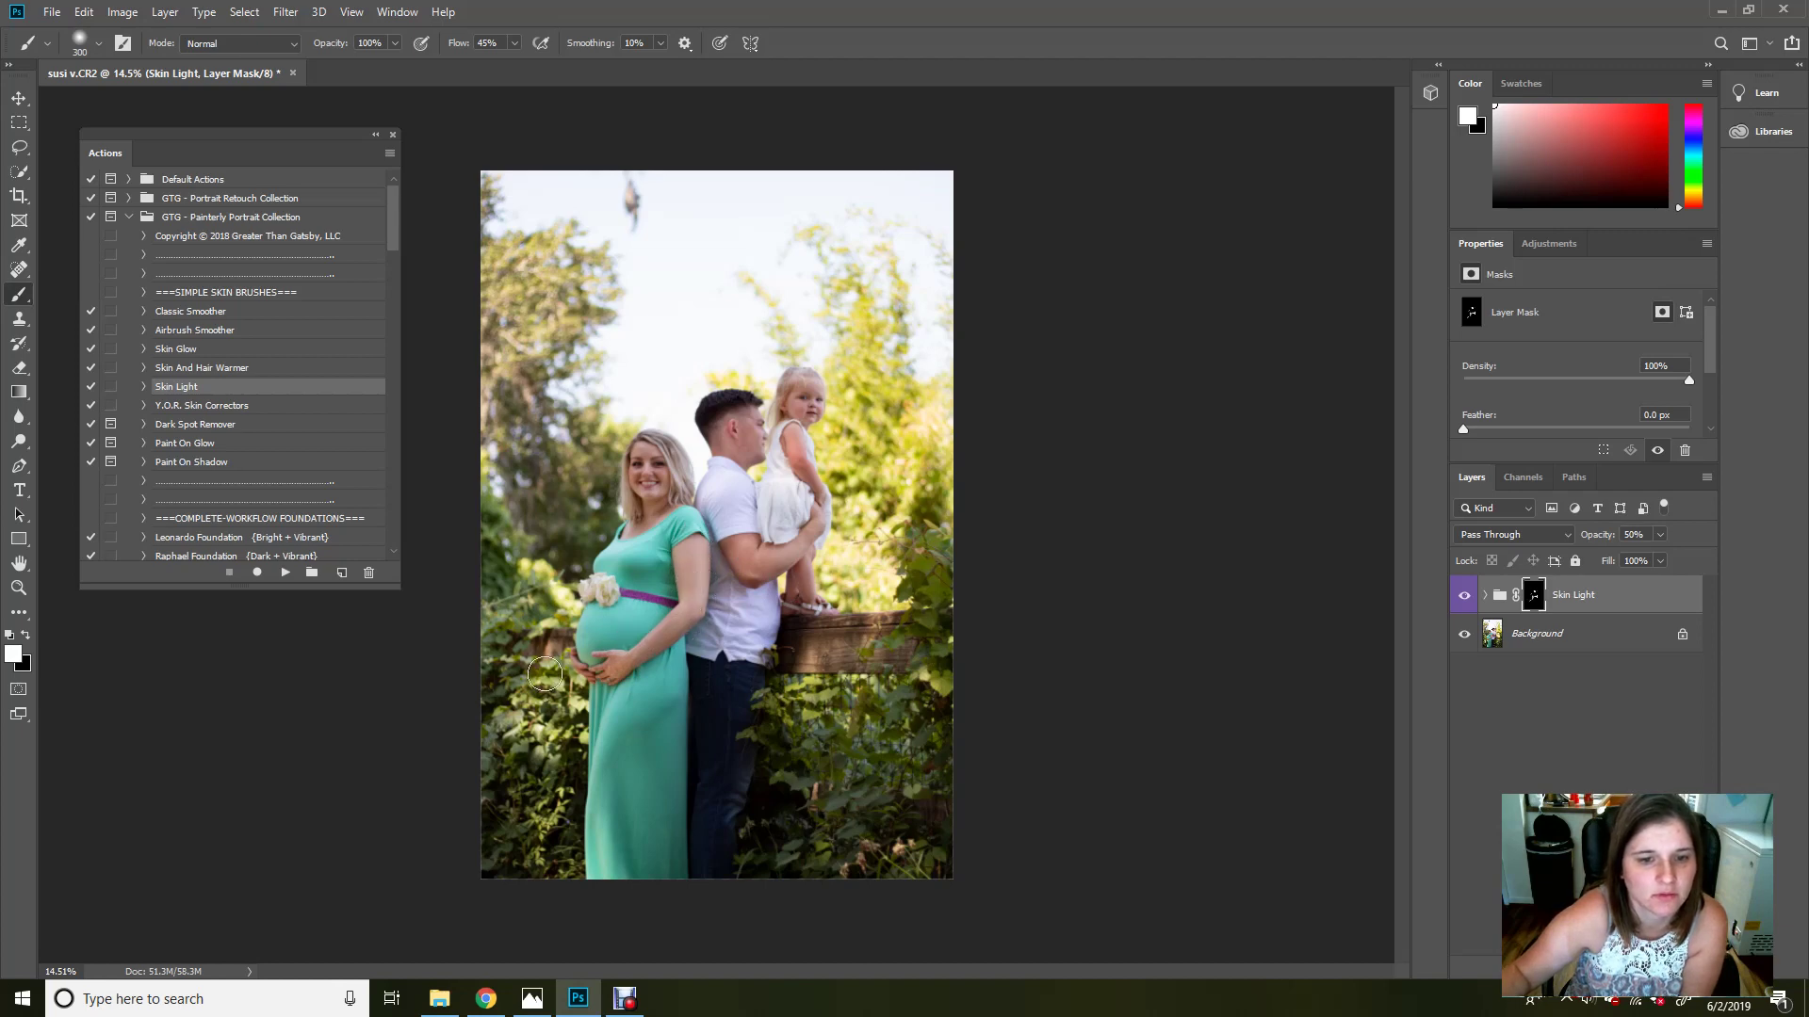
{"action": "left_click", "coordinate": [1659, 536]}
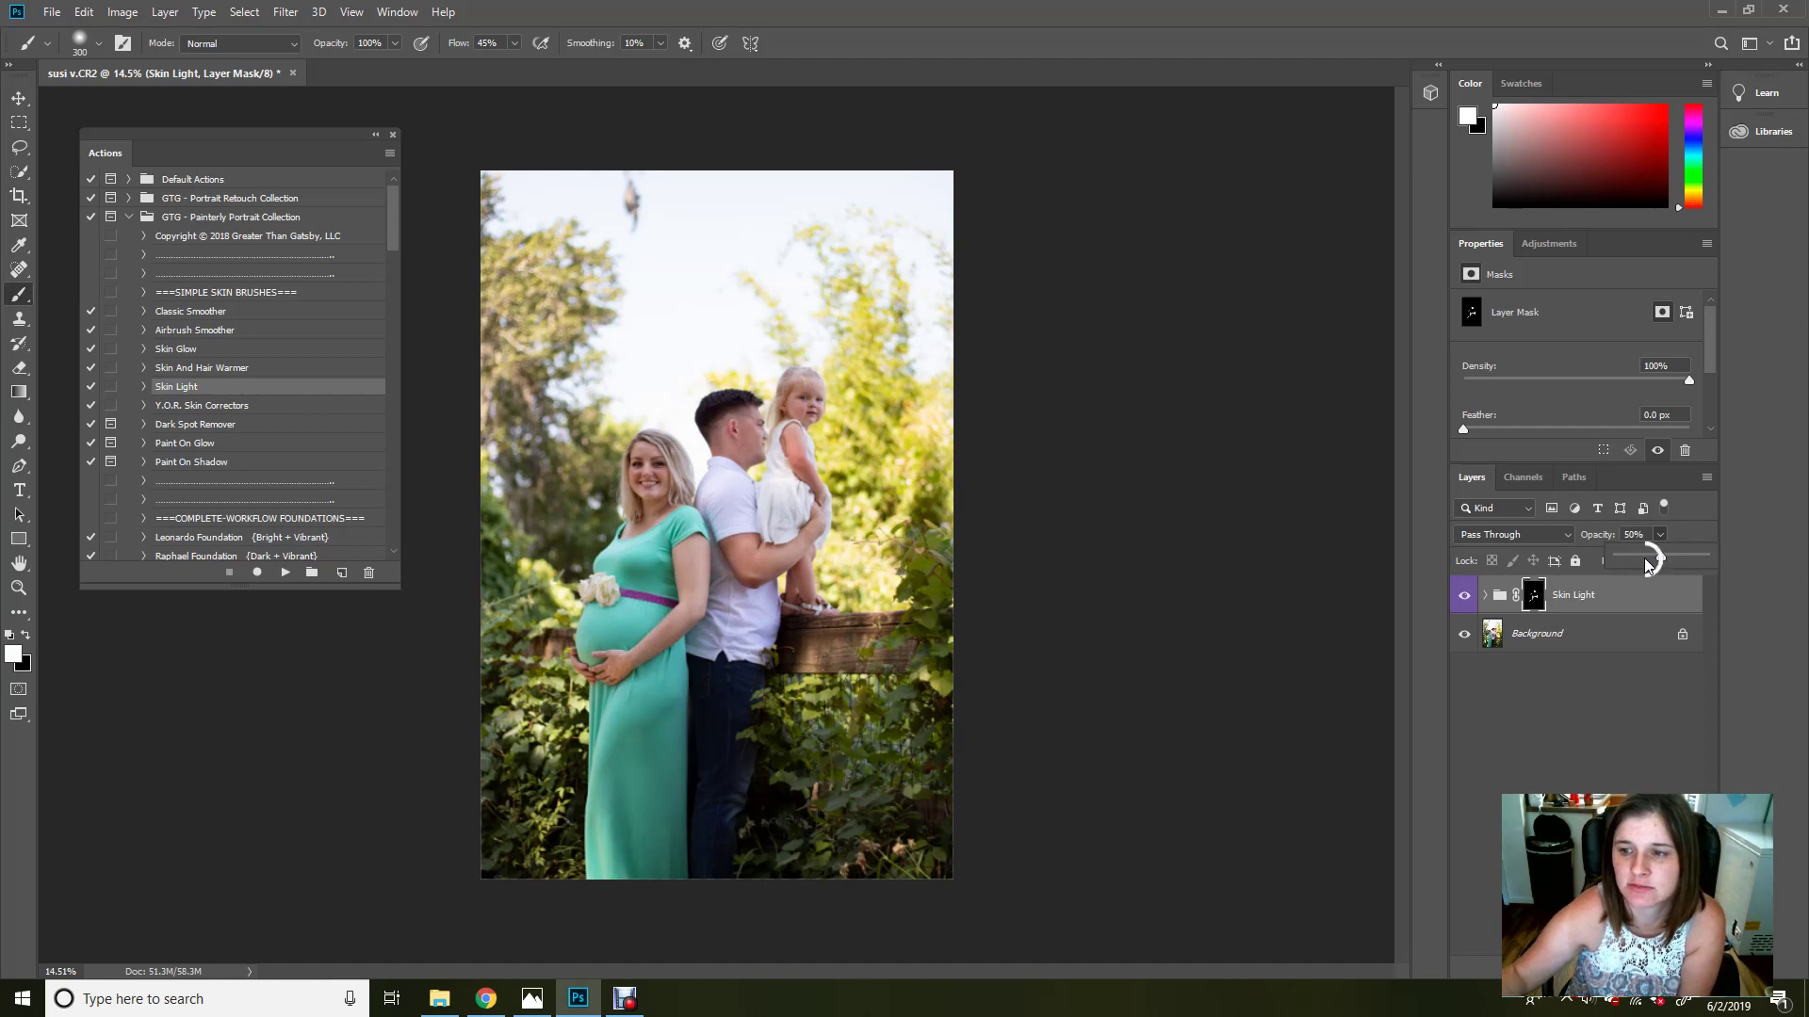
{"action": "left_click_drag", "start_coordinate": [1659, 557], "coordinate": [1656, 562]}
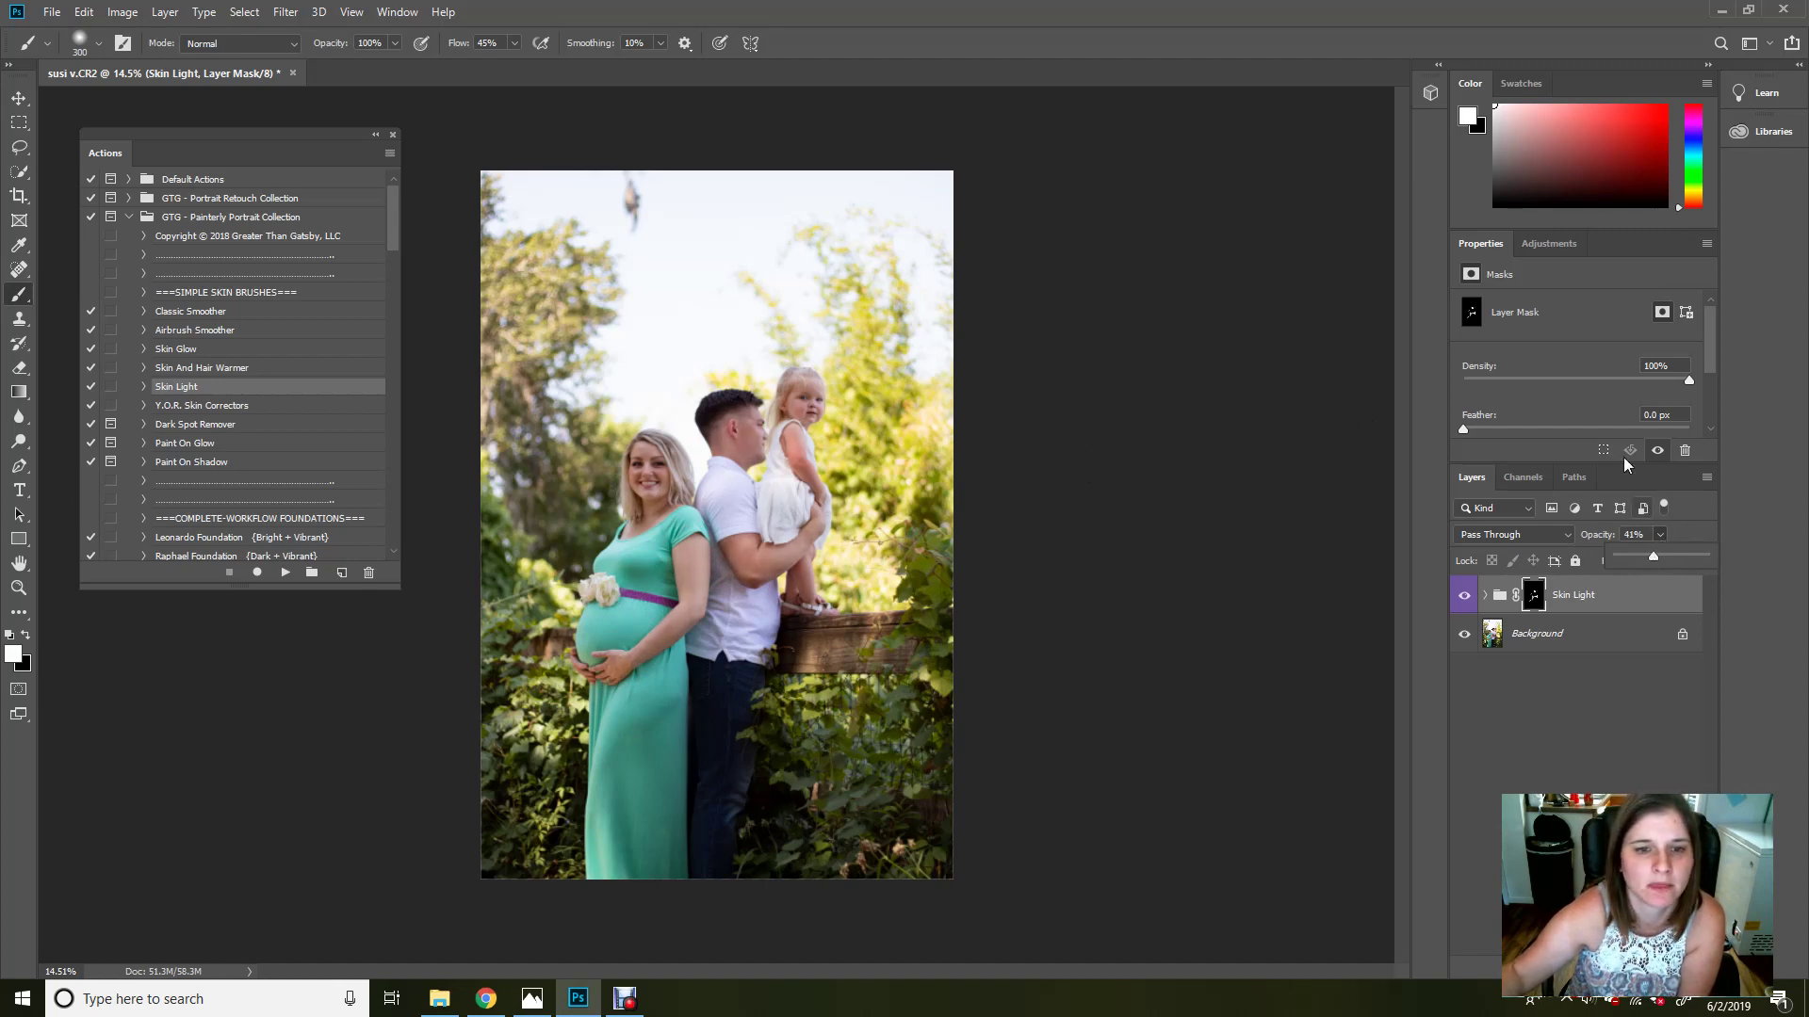
Step: Run the Michelangelo Foundation (Lush + Rich) action and compare the photo with and without its effect
{"action": "scroll", "coordinate": [325, 283], "scroll_direction": "down", "scroll_amount": 3}
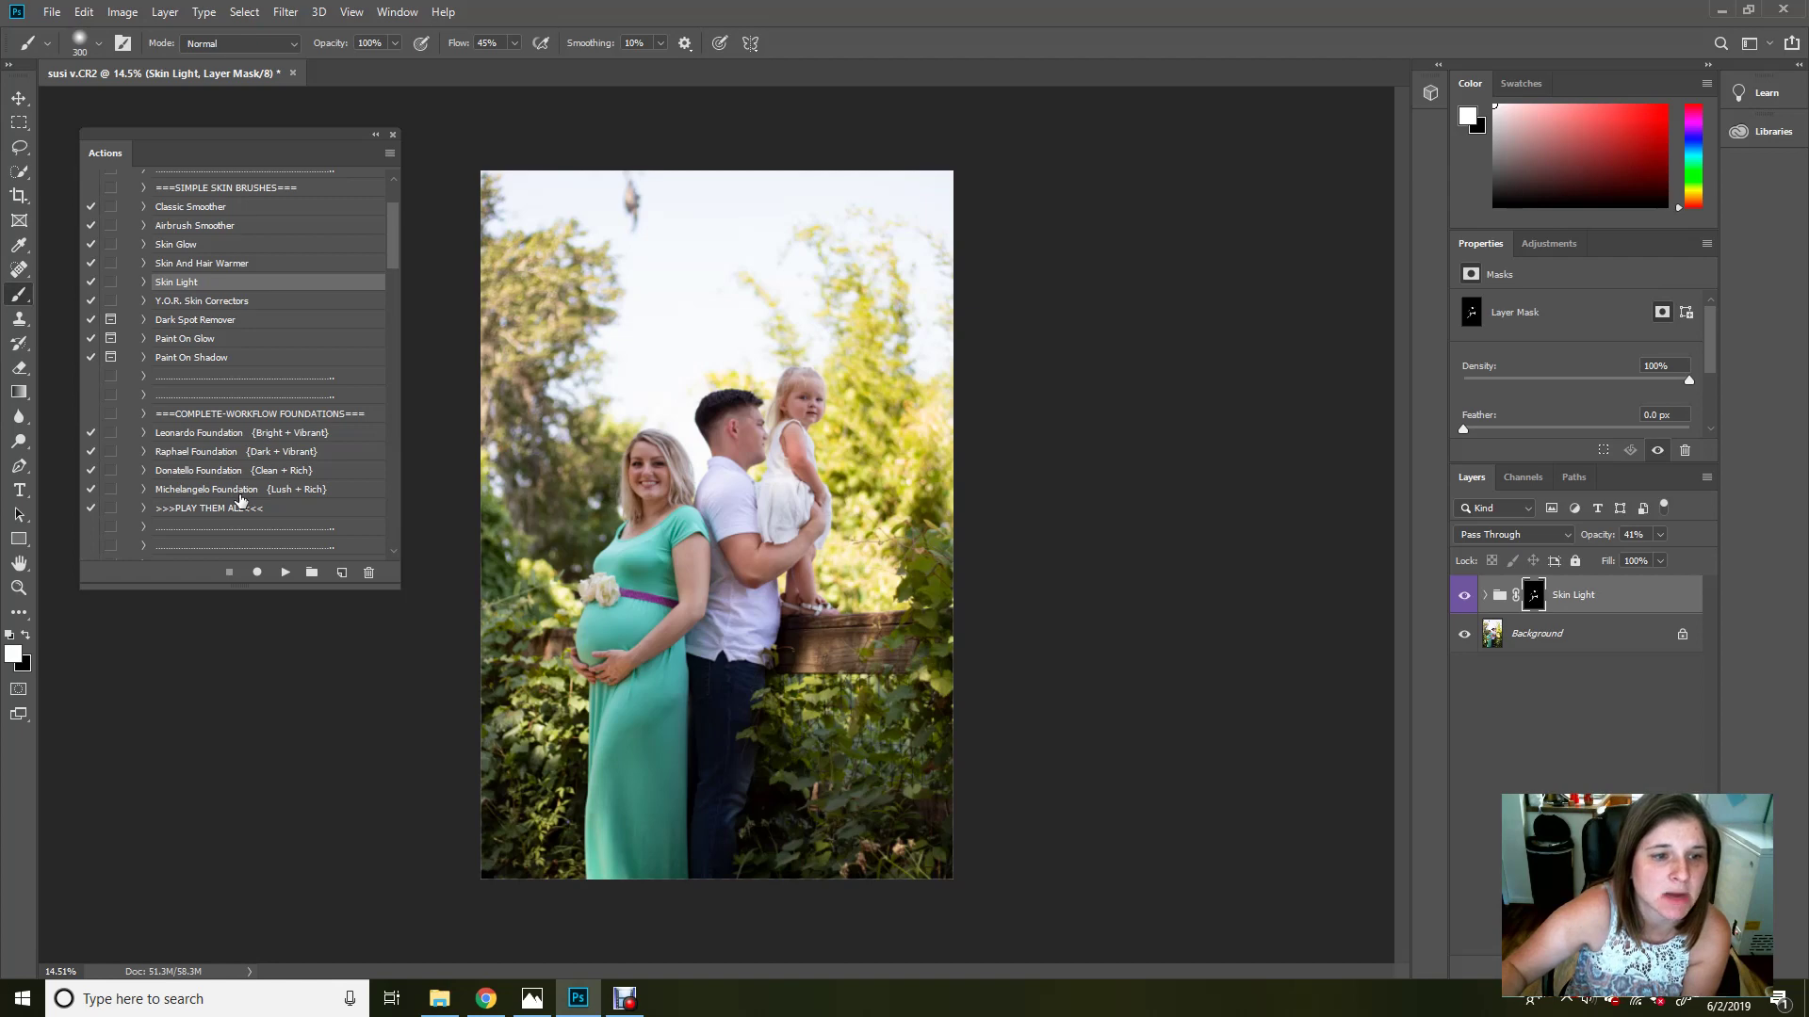
{"action": "left_click", "coordinate": [239, 491]}
{"action": "left_click", "coordinate": [287, 572]}
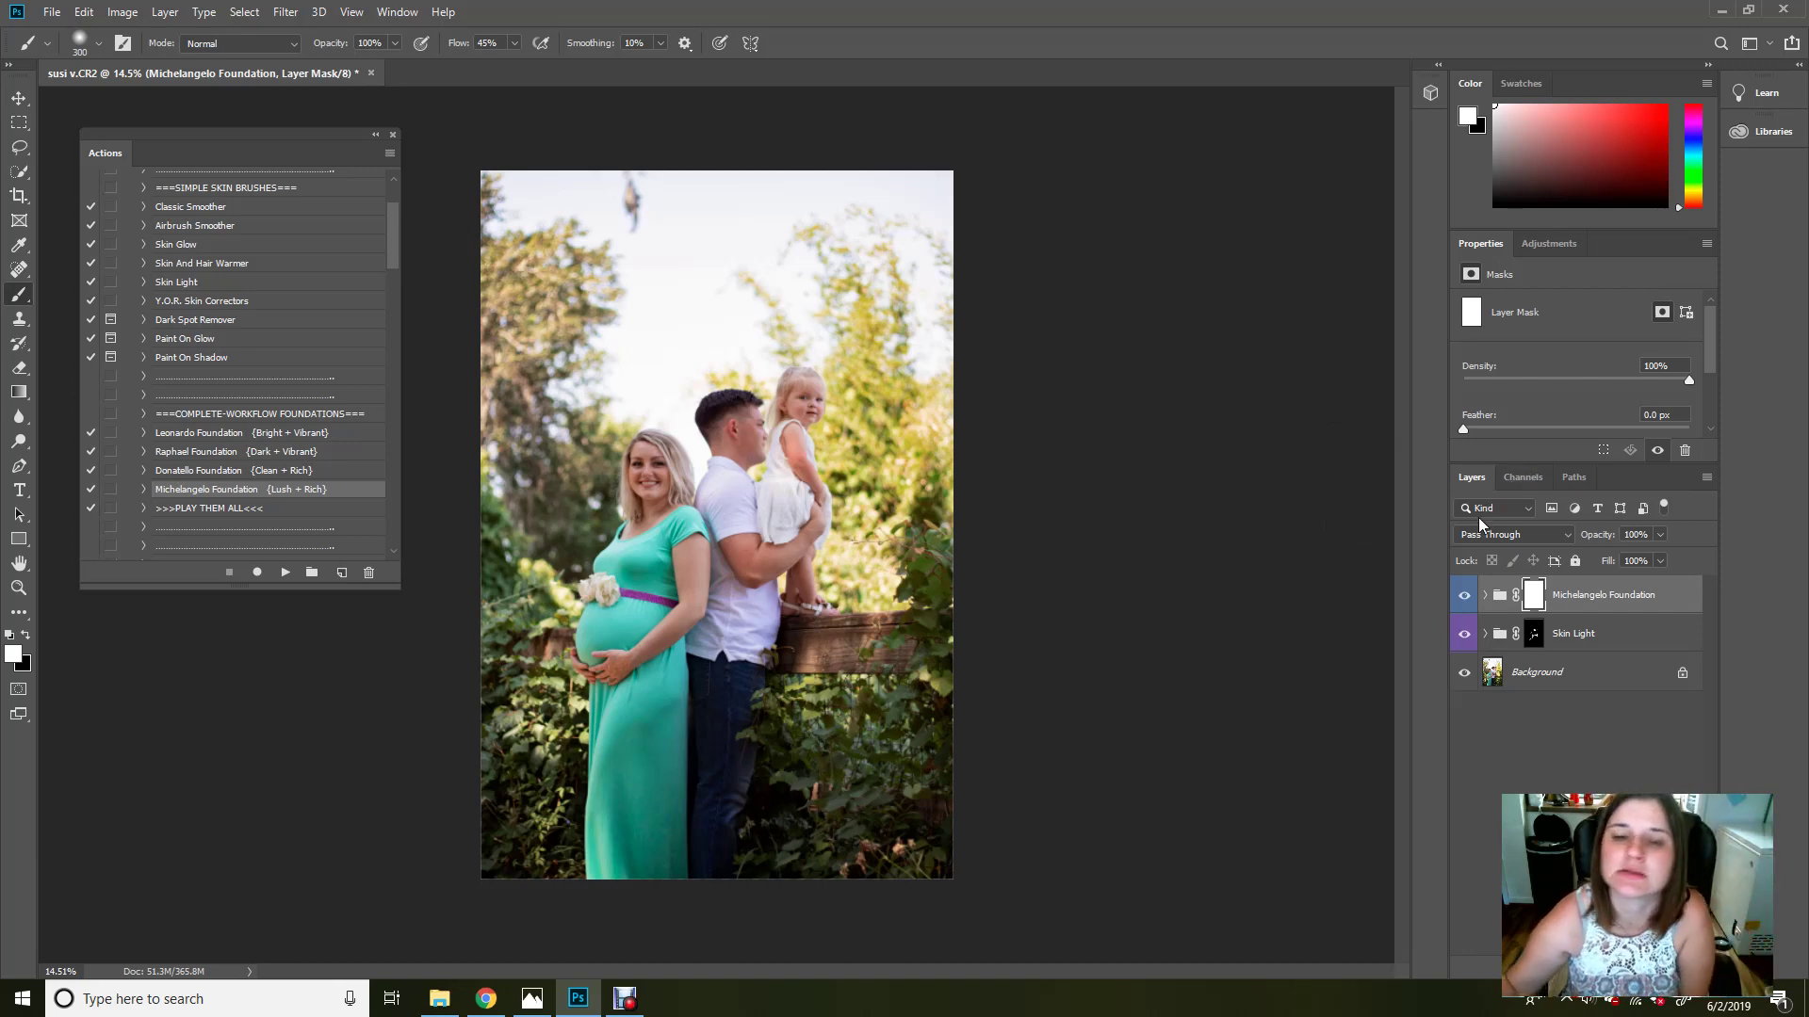
{"action": "left_click", "coordinate": [1464, 596]}
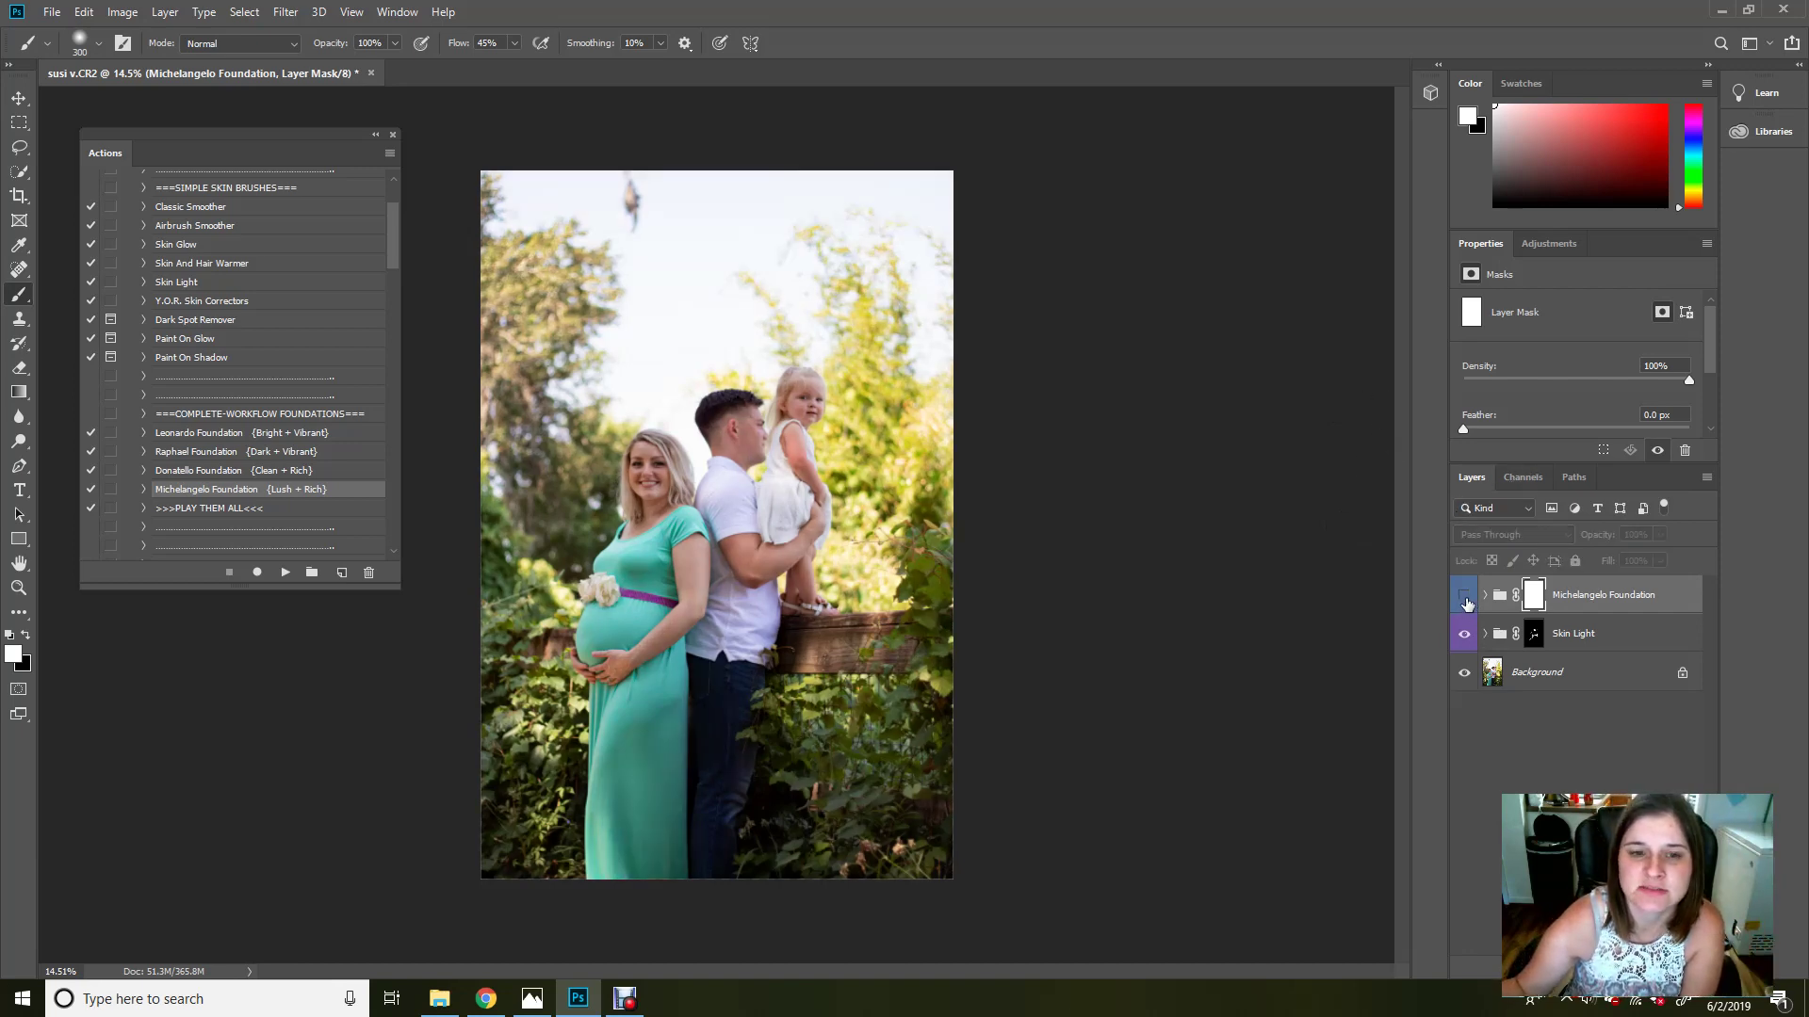
{"action": "left_click", "coordinate": [1464, 596]}
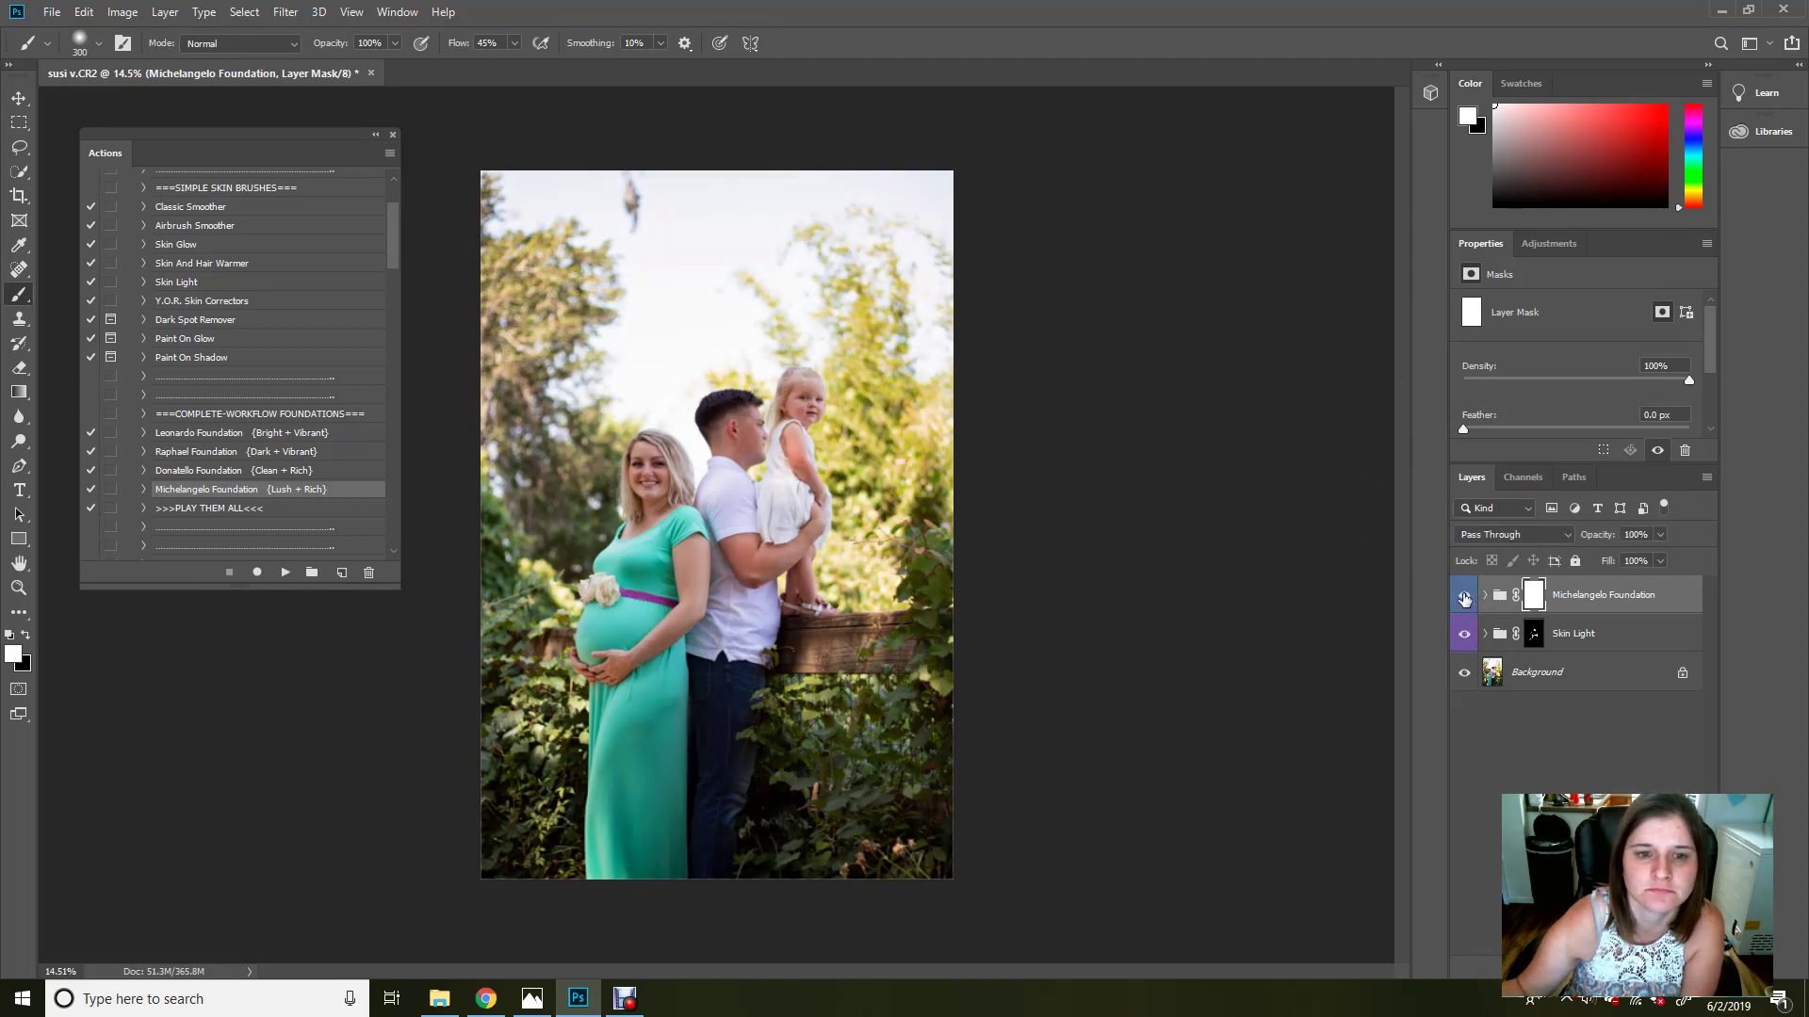
{"action": "left_click", "coordinate": [1464, 598]}
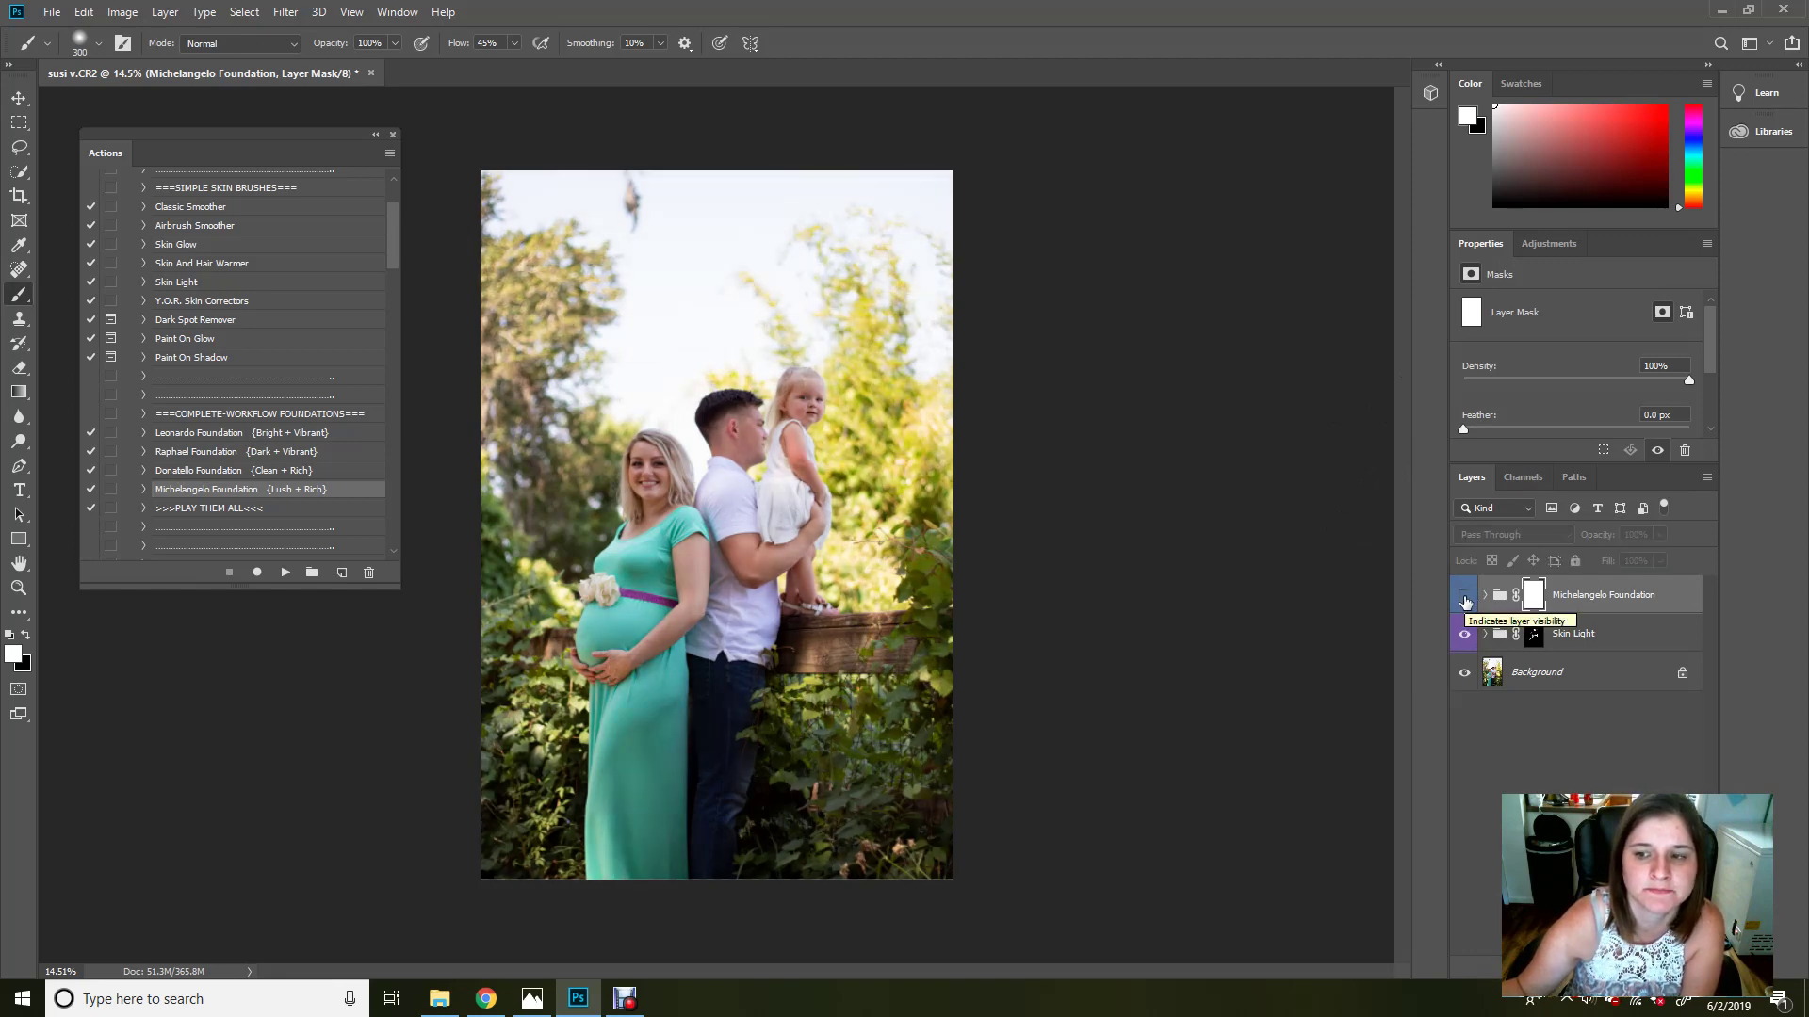
{"action": "left_click", "coordinate": [1464, 598]}
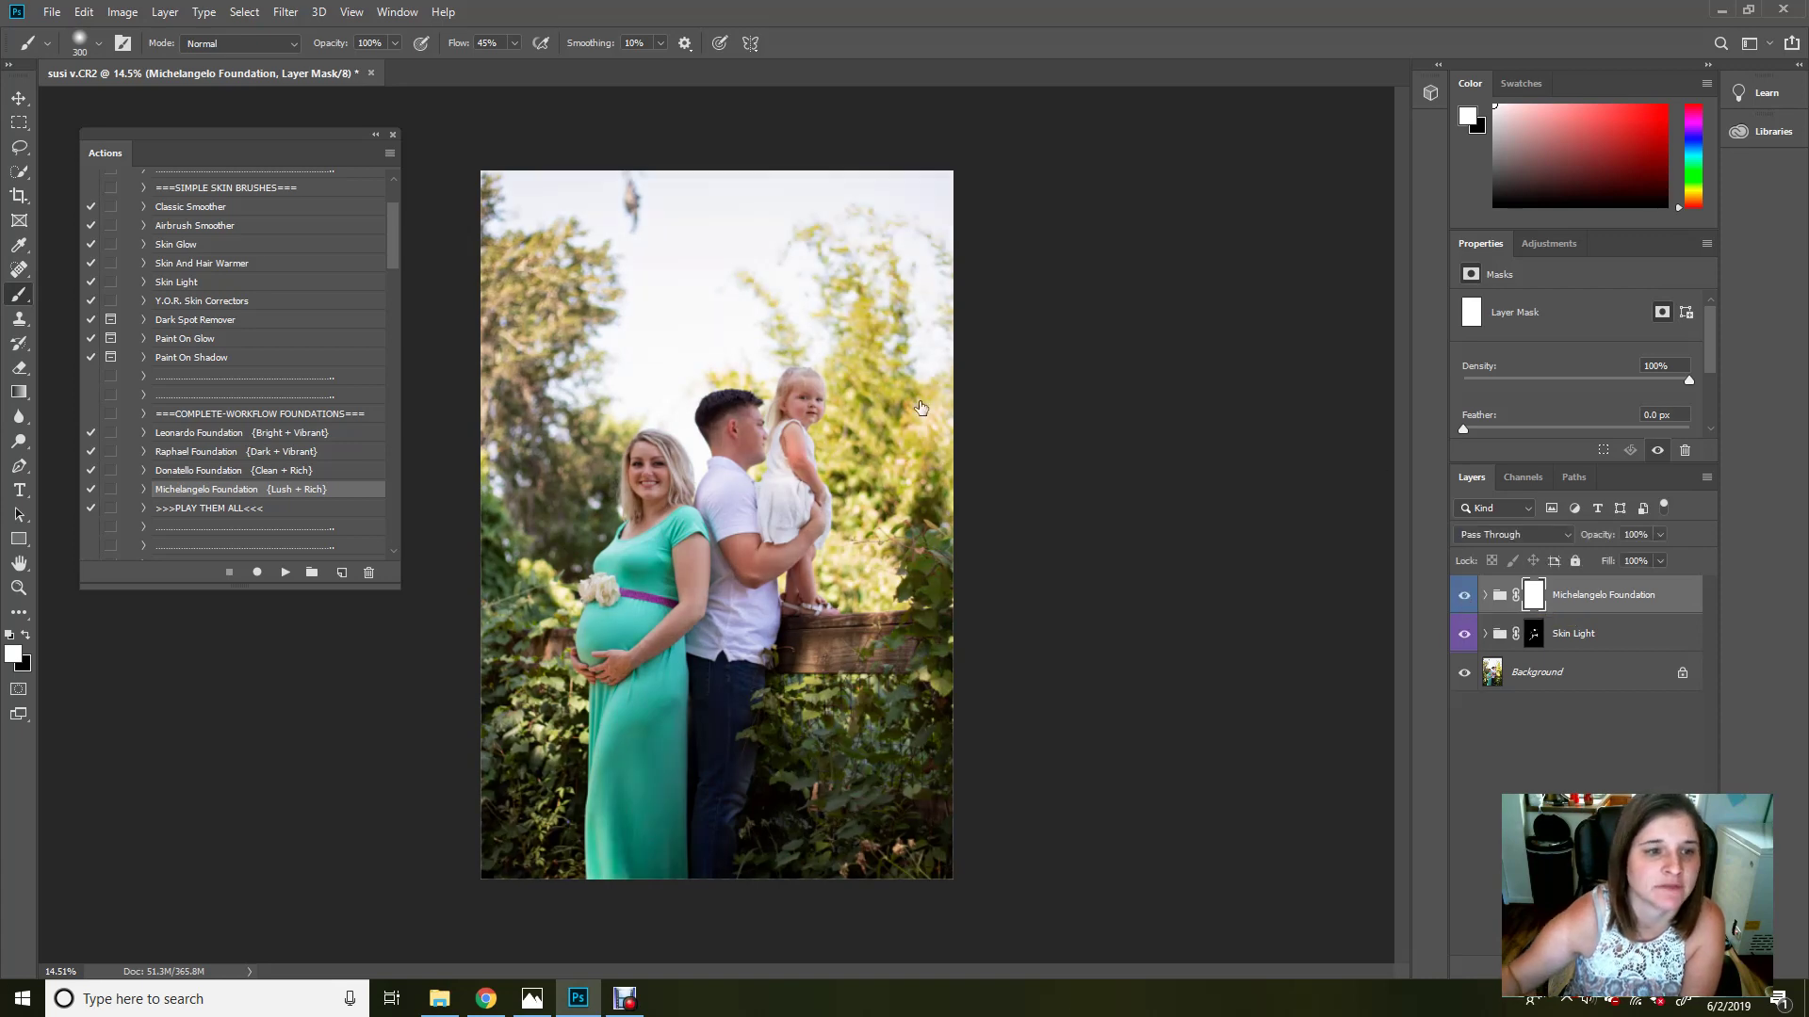
Step: Run the A Sunday Afternoon (Punchy Greens) action and compare the photo with and without its effect
{"action": "left_click_drag", "start_coordinate": [390, 262], "coordinate": [393, 324]}
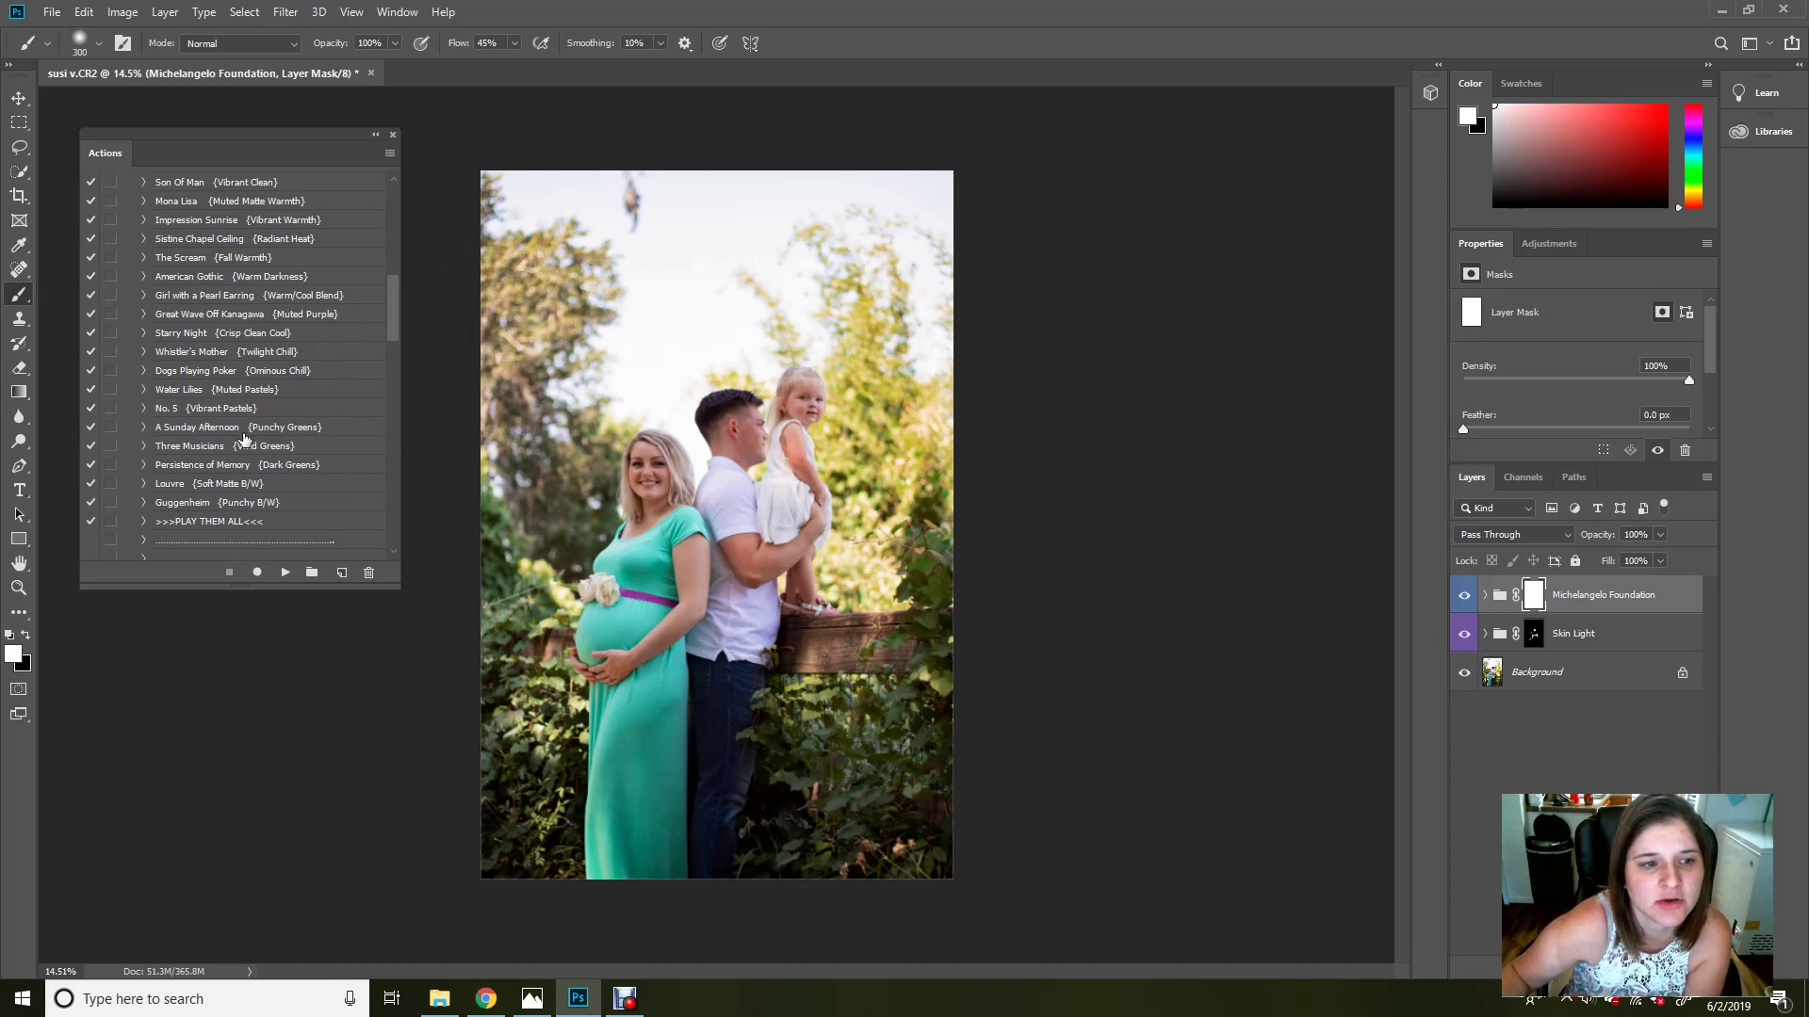
{"action": "left_click", "coordinate": [243, 432]}
{"action": "left_click", "coordinate": [284, 572]}
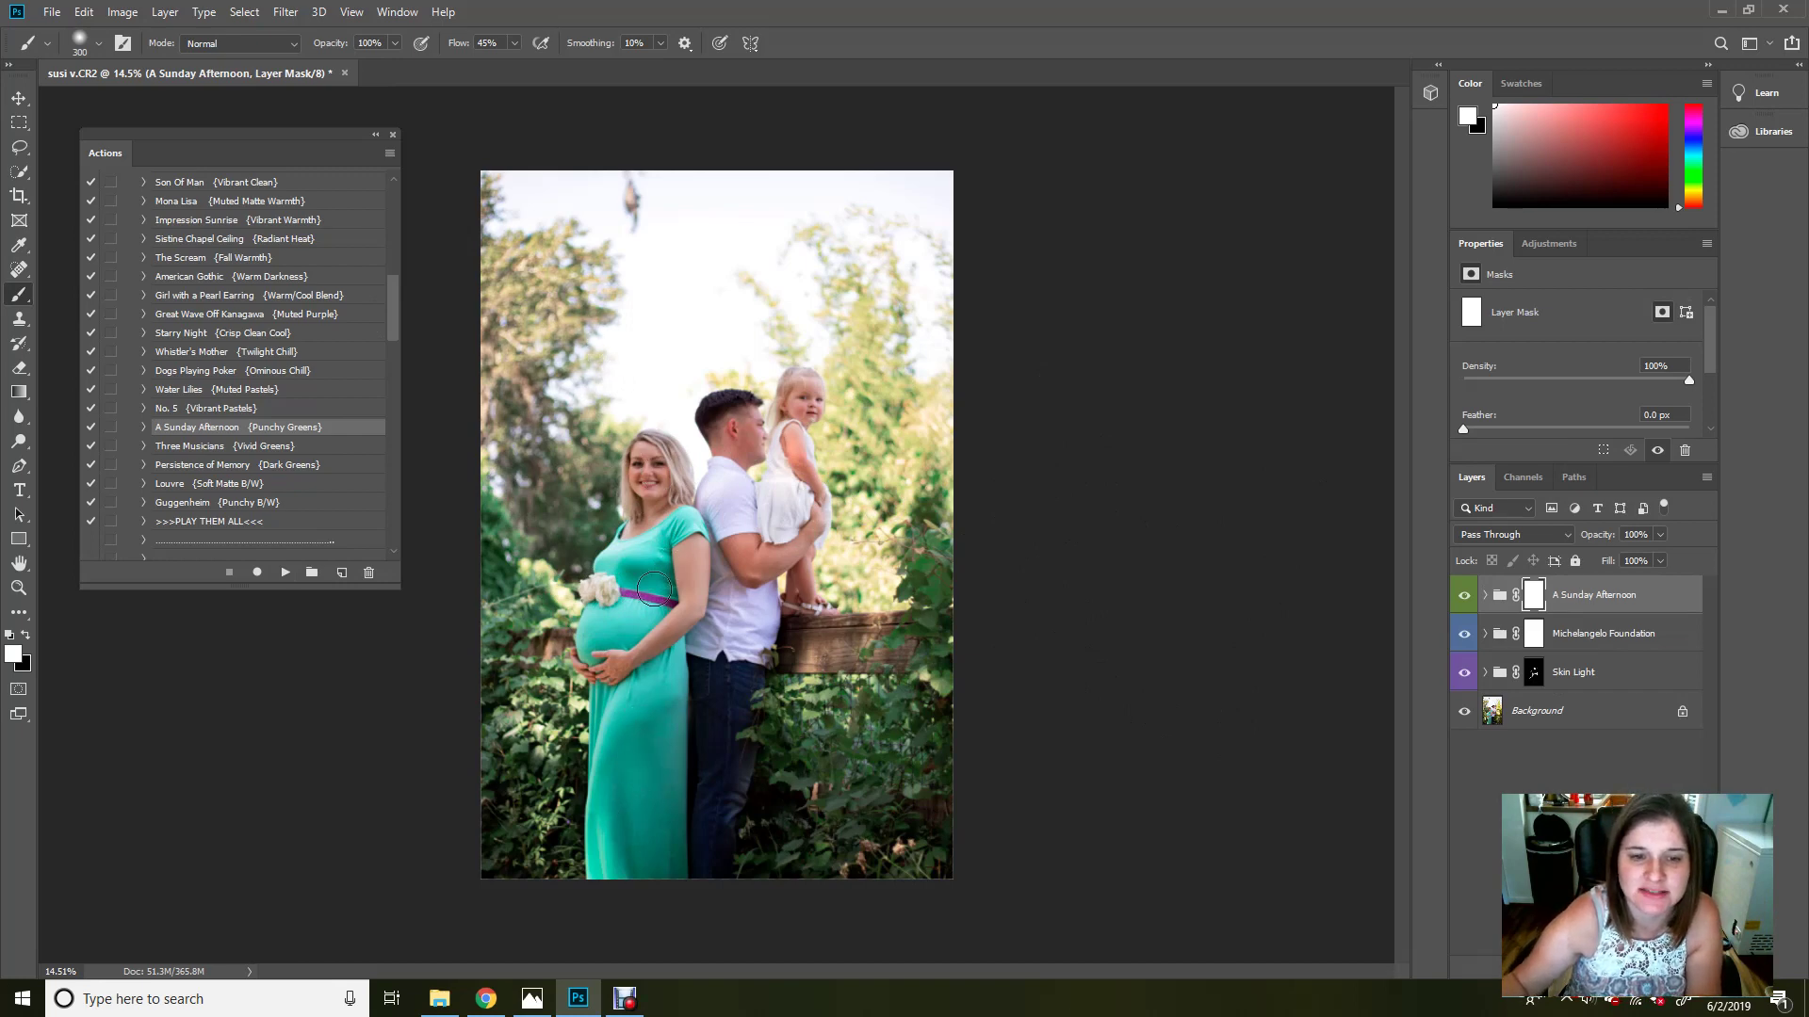
{"action": "left_click", "coordinate": [1465, 596]}
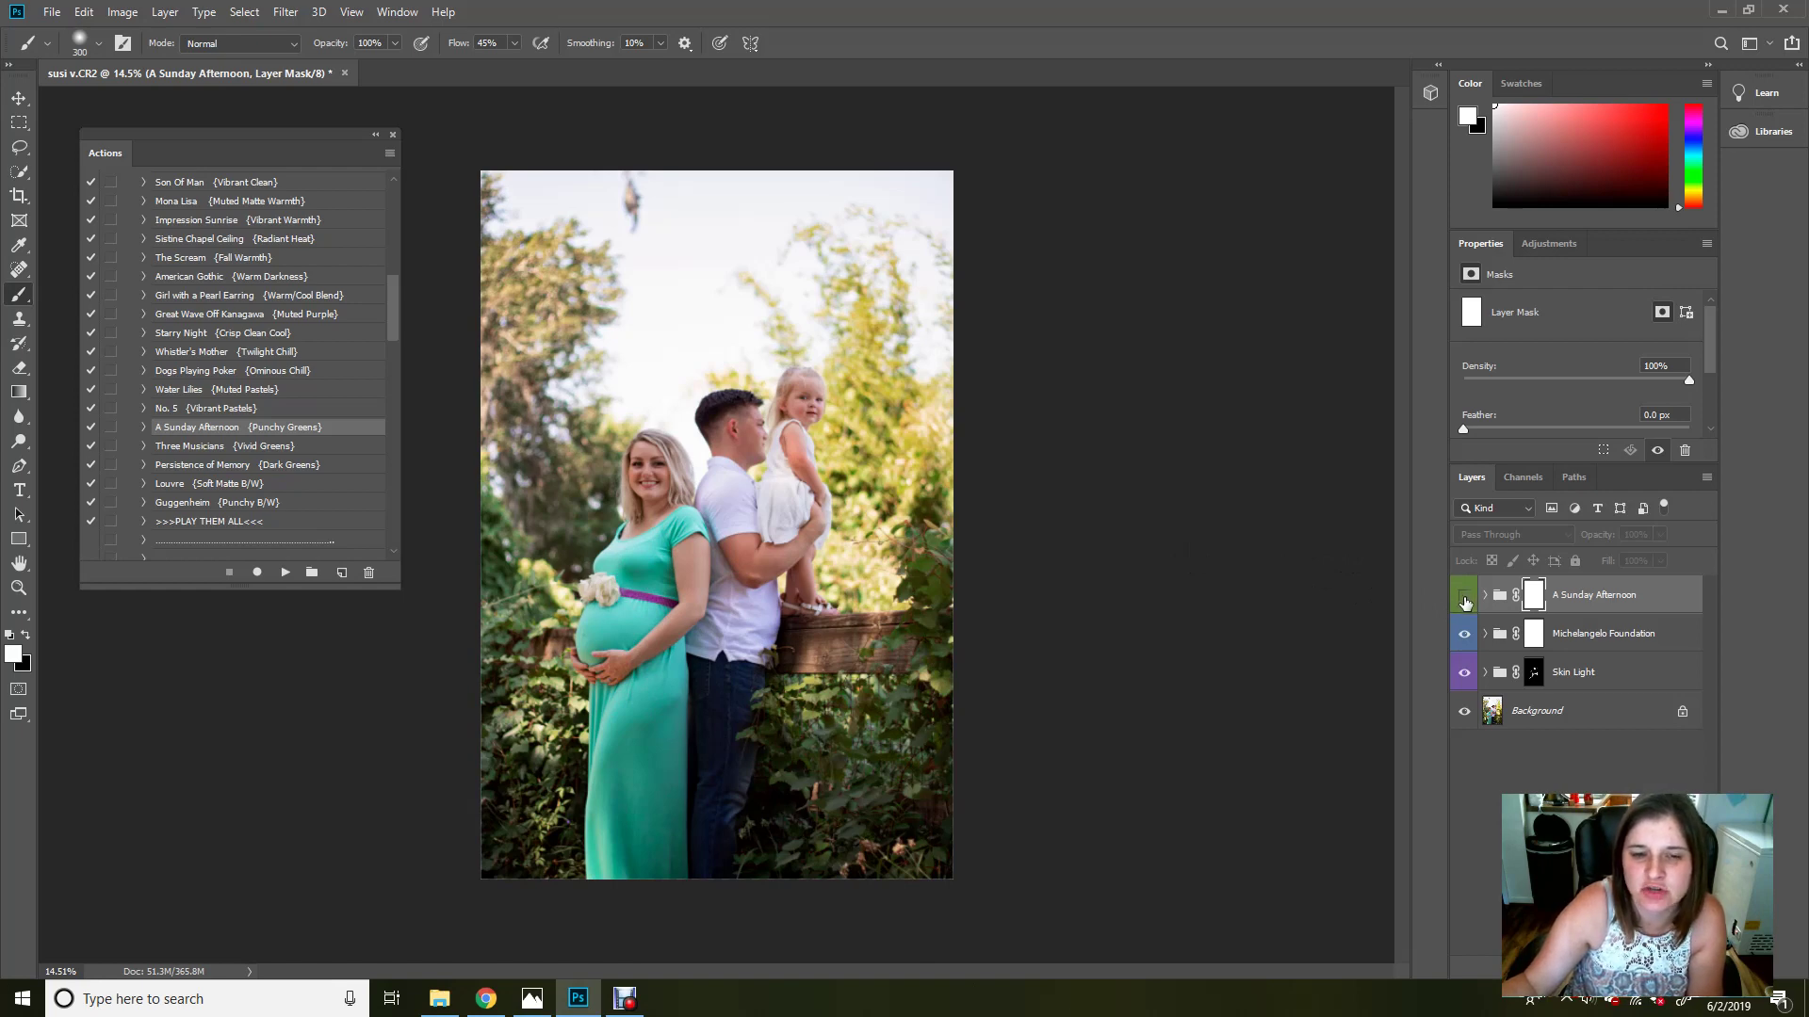
{"action": "left_click", "coordinate": [1465, 596]}
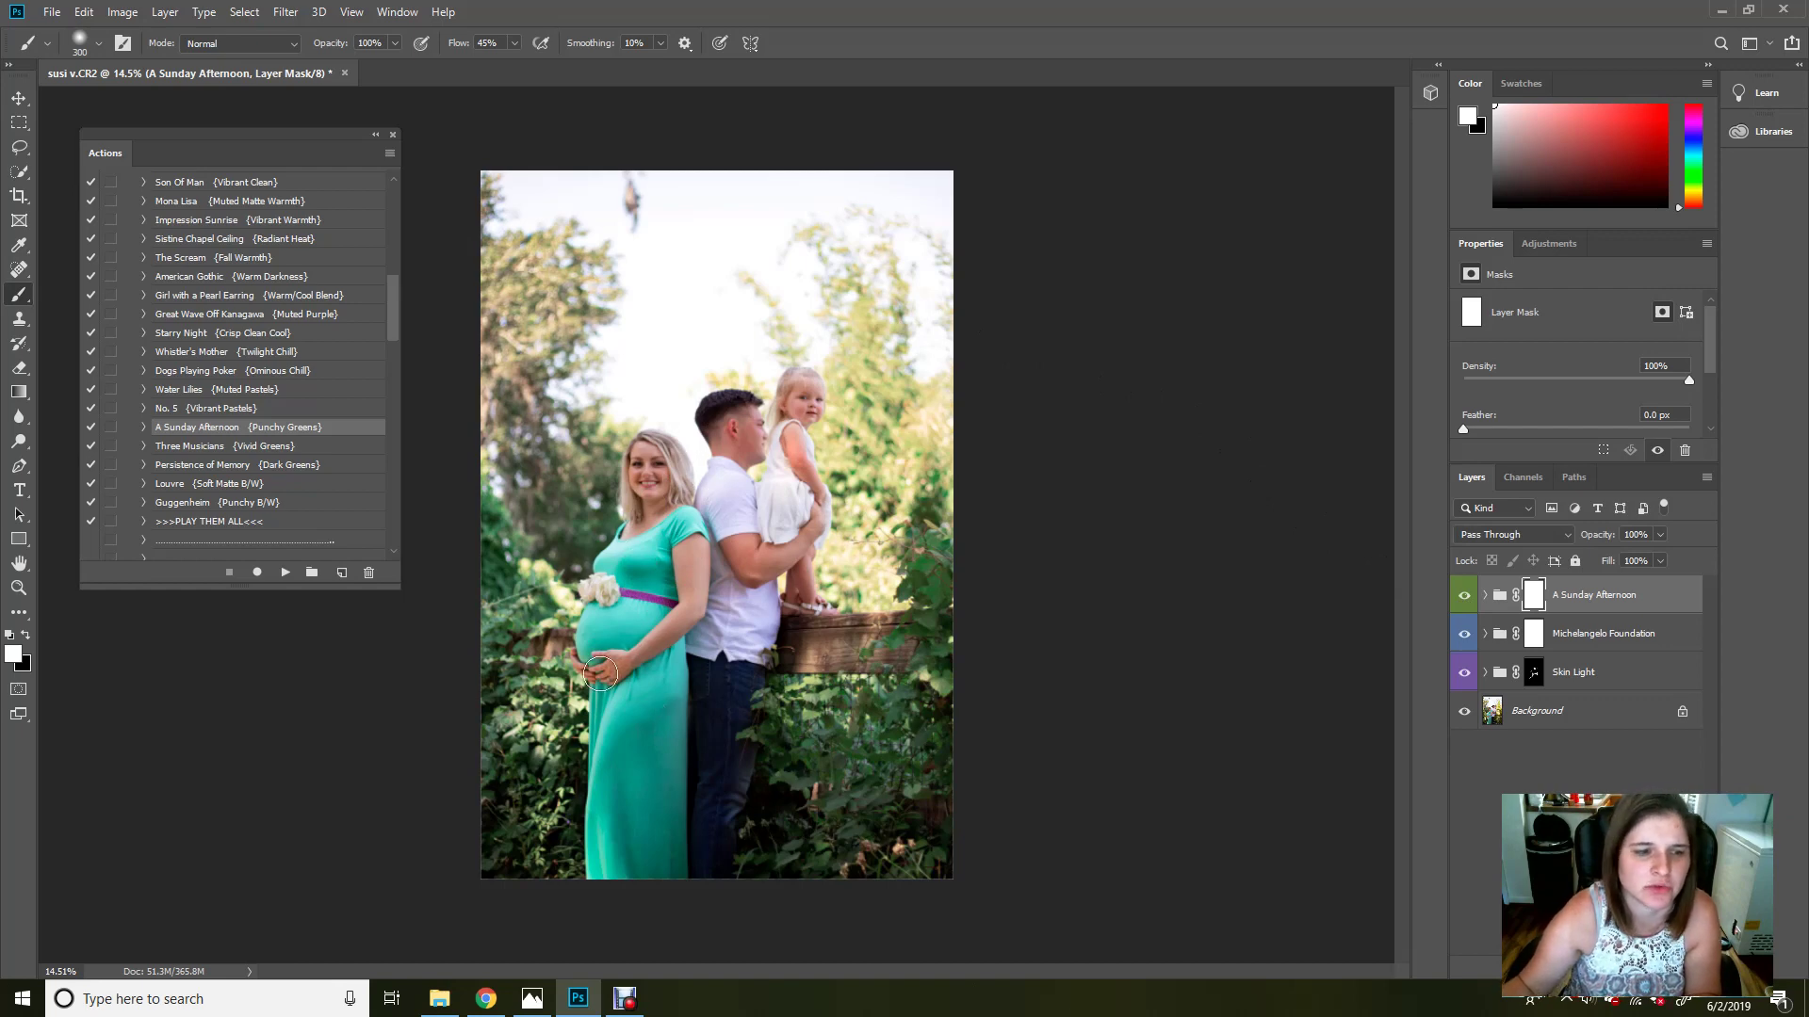
Step: Mask the A Sunday Afternoon effect off the woman's green dress with black, then restore white as the foreground colour
{"action": "key", "text": "x"}
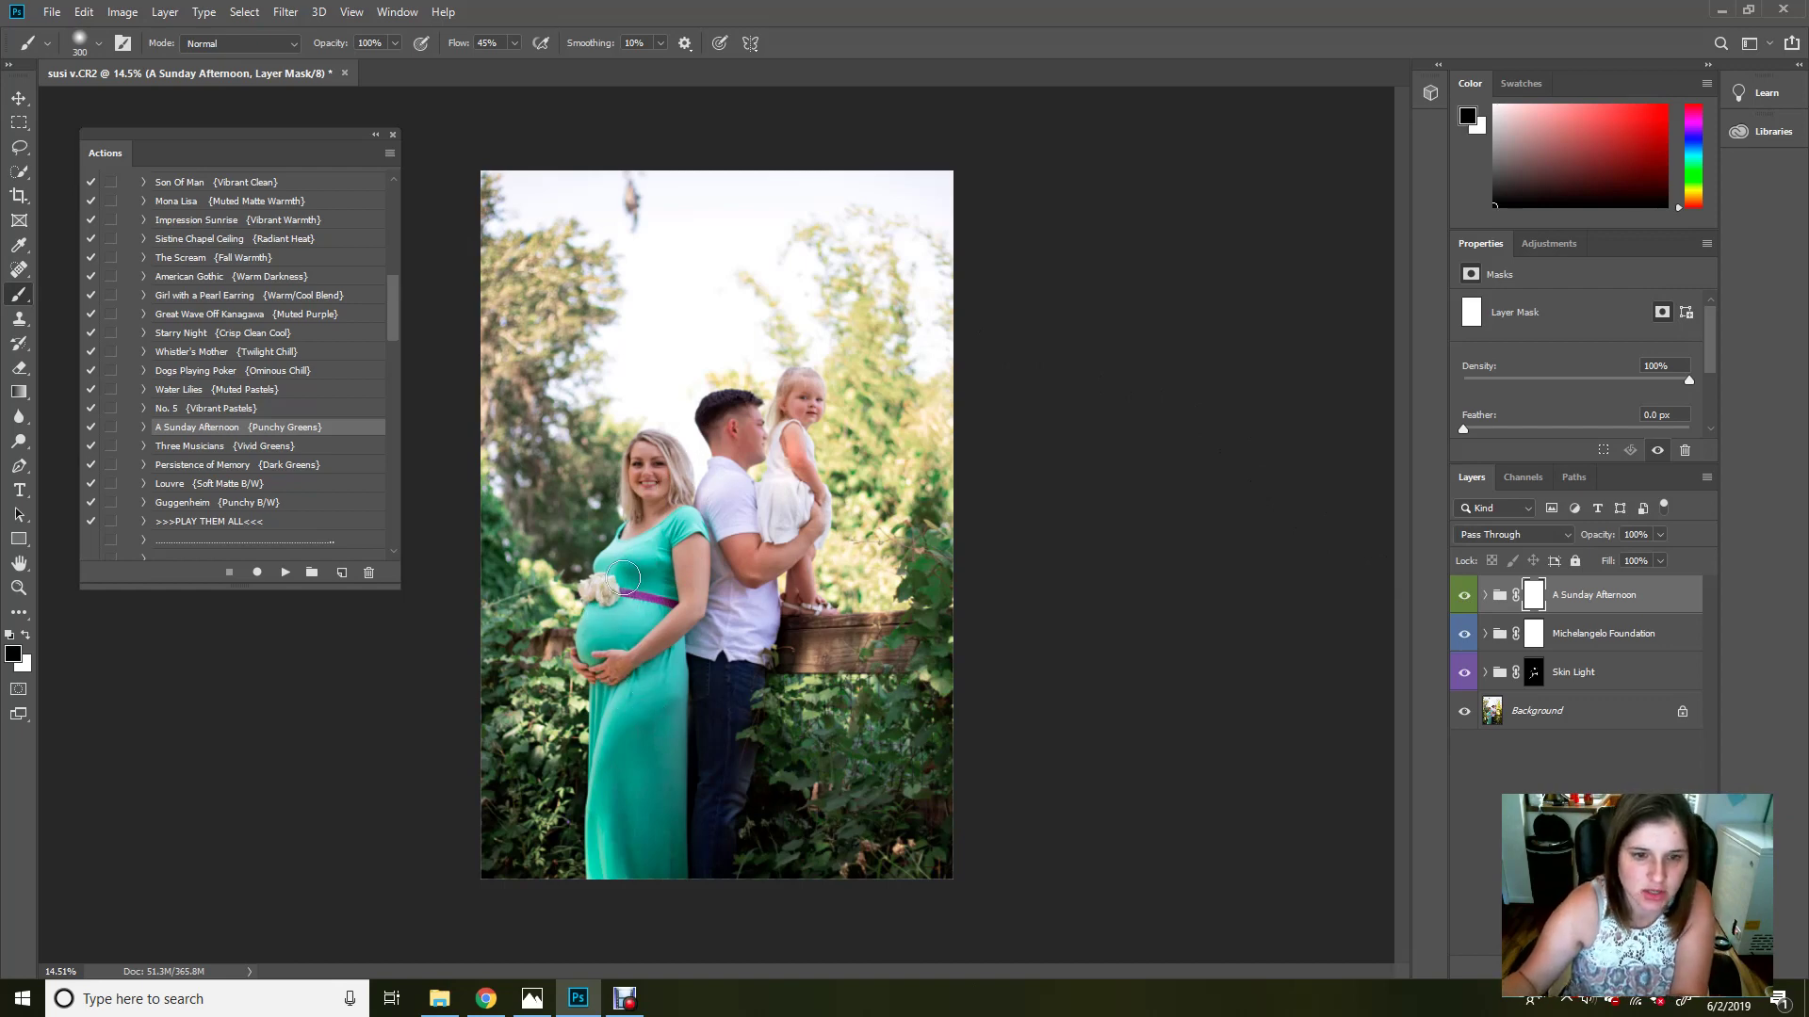
{"action": "mouse_move", "coordinate": [608, 593]}
{"action": "left_mouse_down"}
{"action": "mouse_move", "coordinate": [637, 615]}
{"action": "mouse_move", "coordinate": [676, 527]}
{"action": "mouse_move", "coordinate": [632, 562]}
{"action": "mouse_move", "coordinate": [650, 611]}
{"action": "left_mouse_up"}
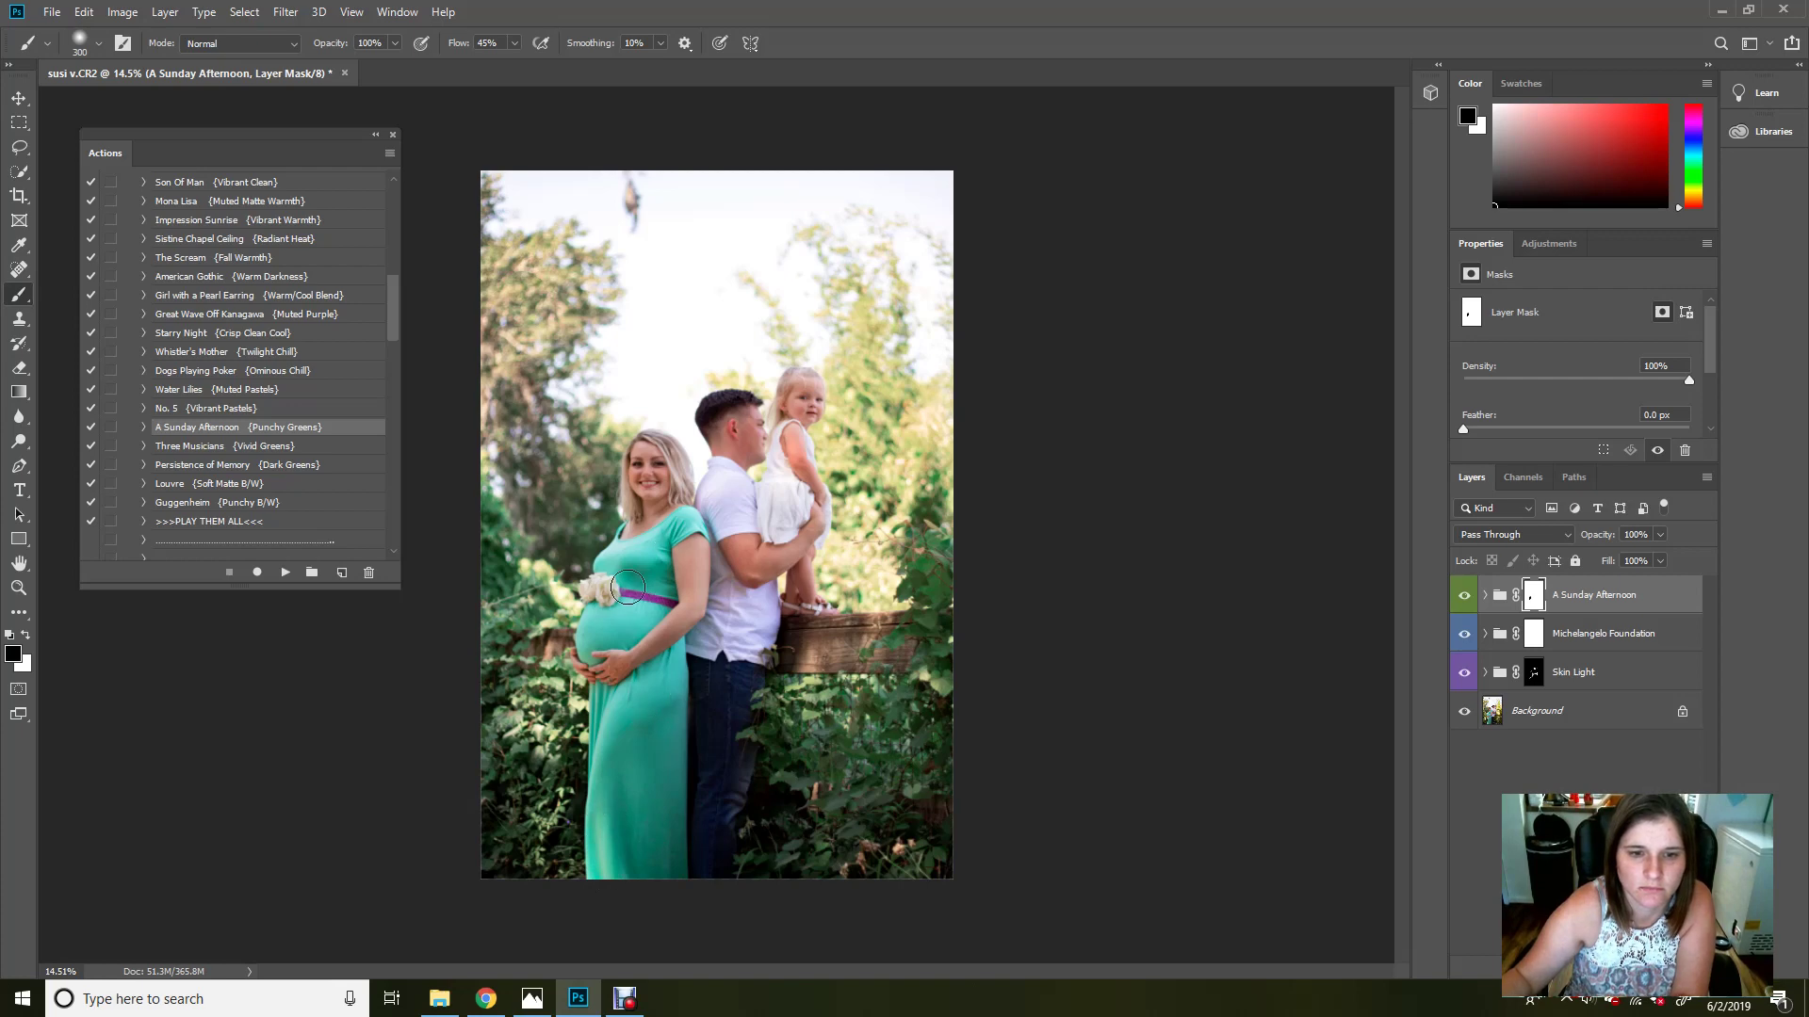
{"action": "mouse_move", "coordinate": [641, 554]}
{"action": "left_mouse_down"}
{"action": "mouse_move", "coordinate": [647, 458]}
{"action": "mouse_move", "coordinate": [687, 569]}
{"action": "left_mouse_up"}
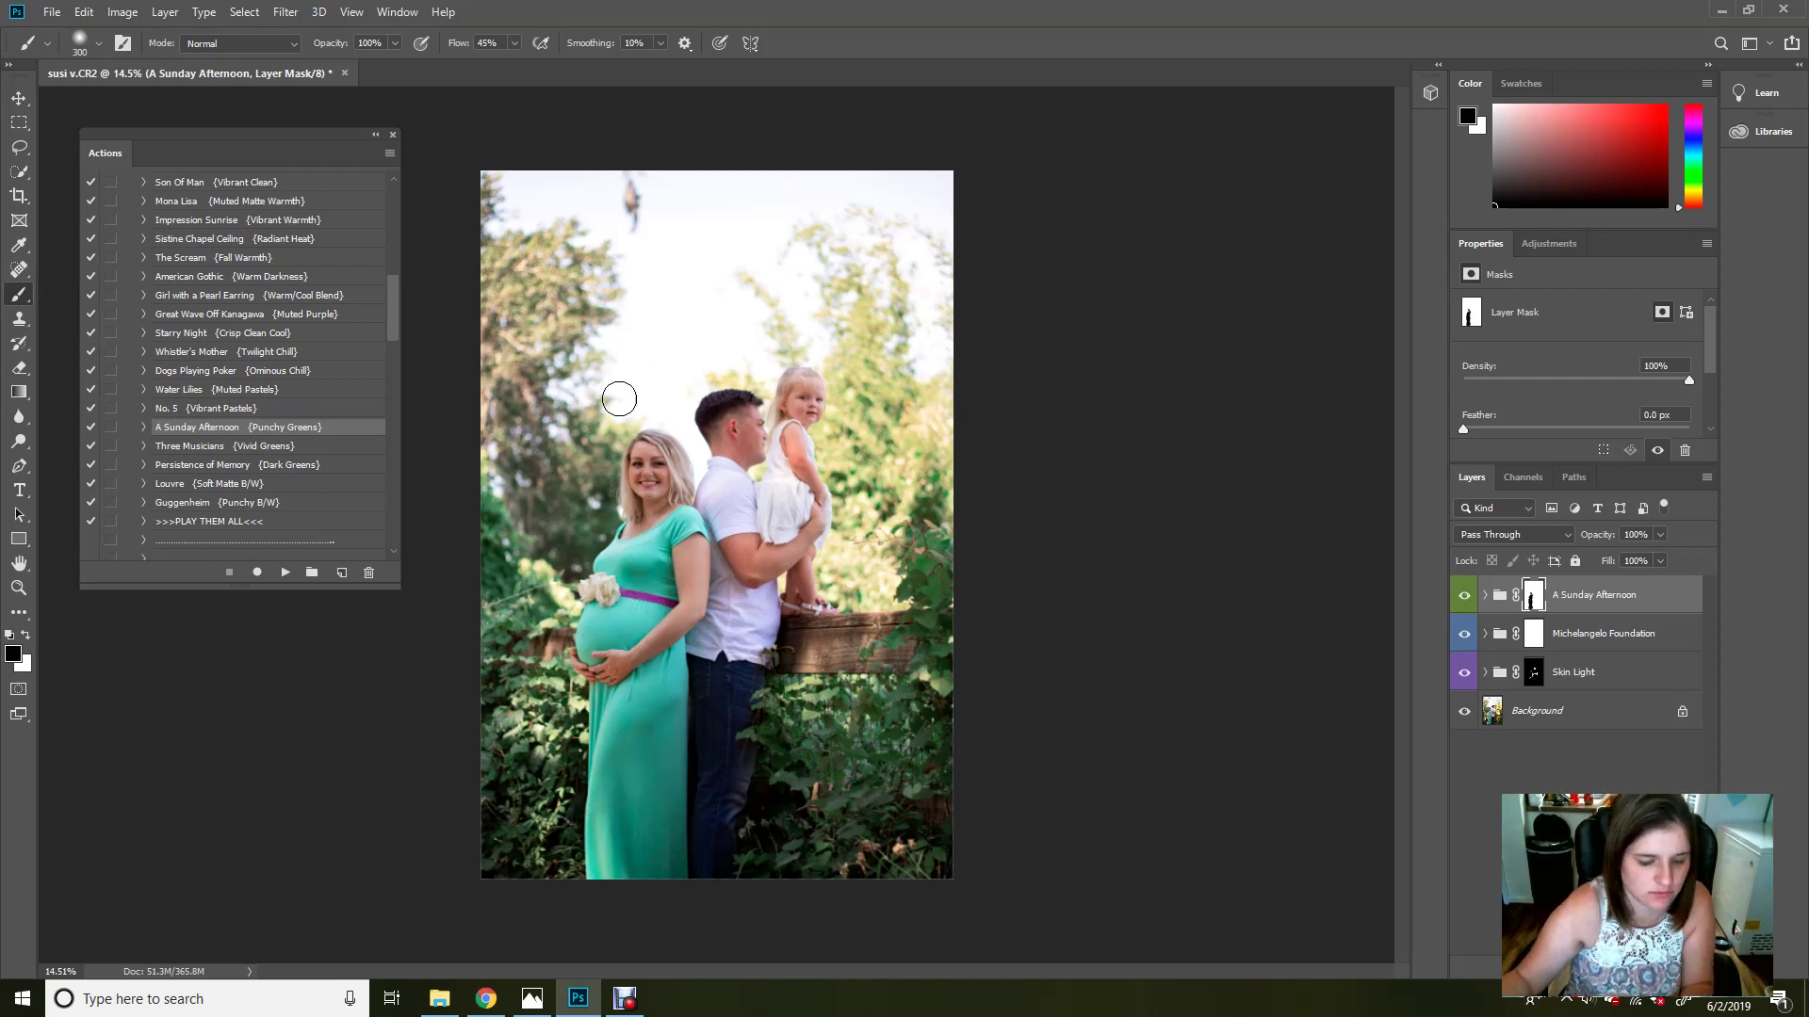
{"action": "key", "text": "x"}
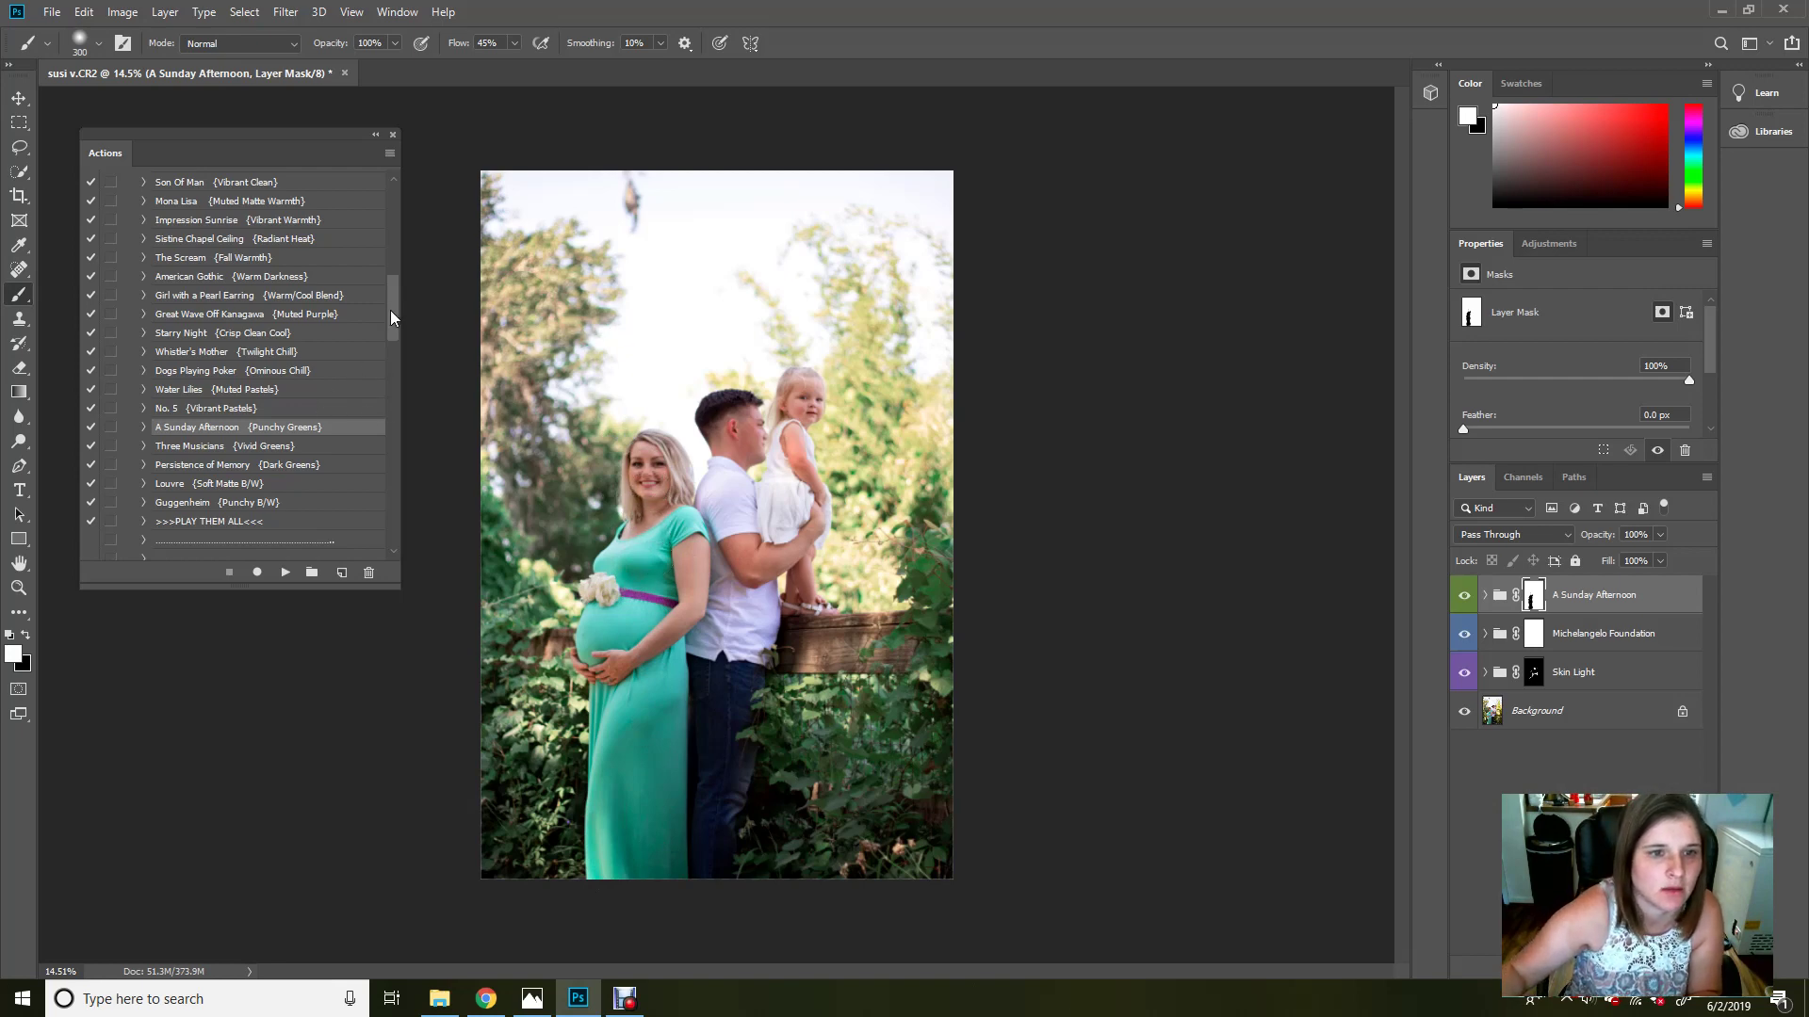
Step: Run the Soft Glow Warm action from the GTG - Portrait Retouch Collection
{"action": "mouse_move", "coordinate": [390, 309]}
{"action": "left_mouse_down"}
{"action": "mouse_move", "coordinate": [402, 500]}
{"action": "mouse_move", "coordinate": [405, 179]}
{"action": "left_mouse_up"}
{"action": "left_click", "coordinate": [129, 217]}
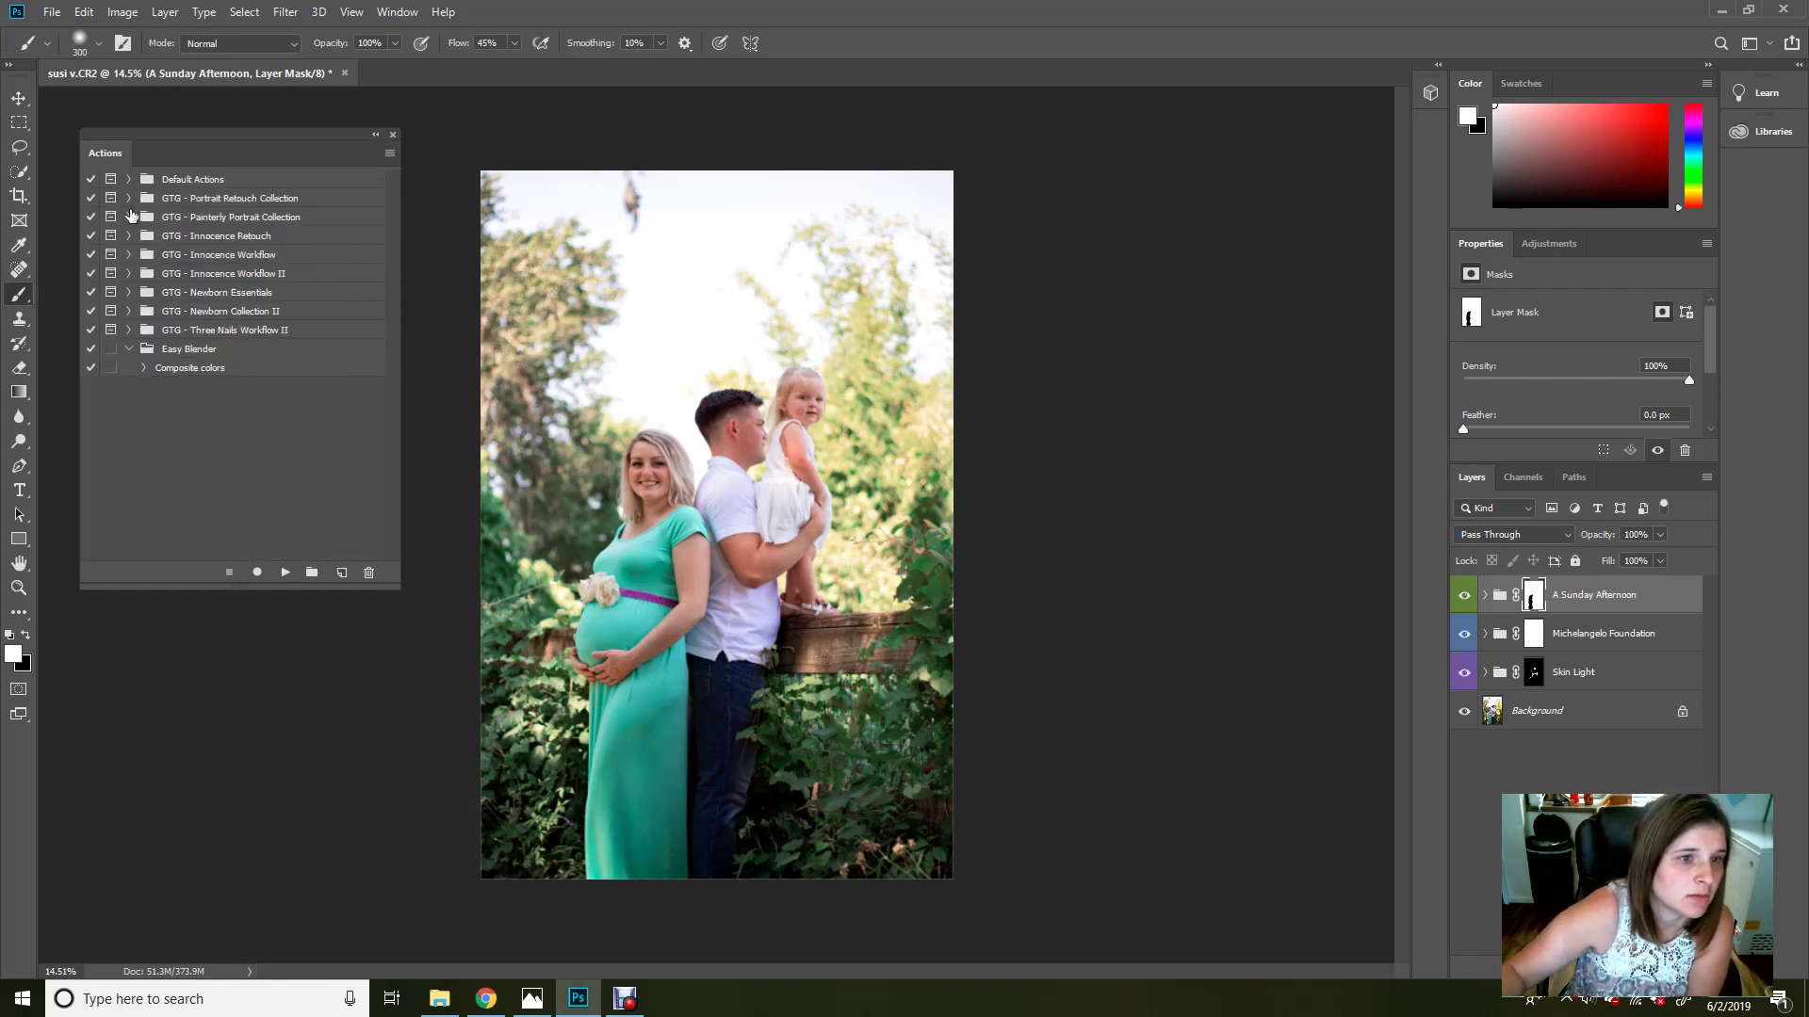
{"action": "left_click", "coordinate": [129, 198]}
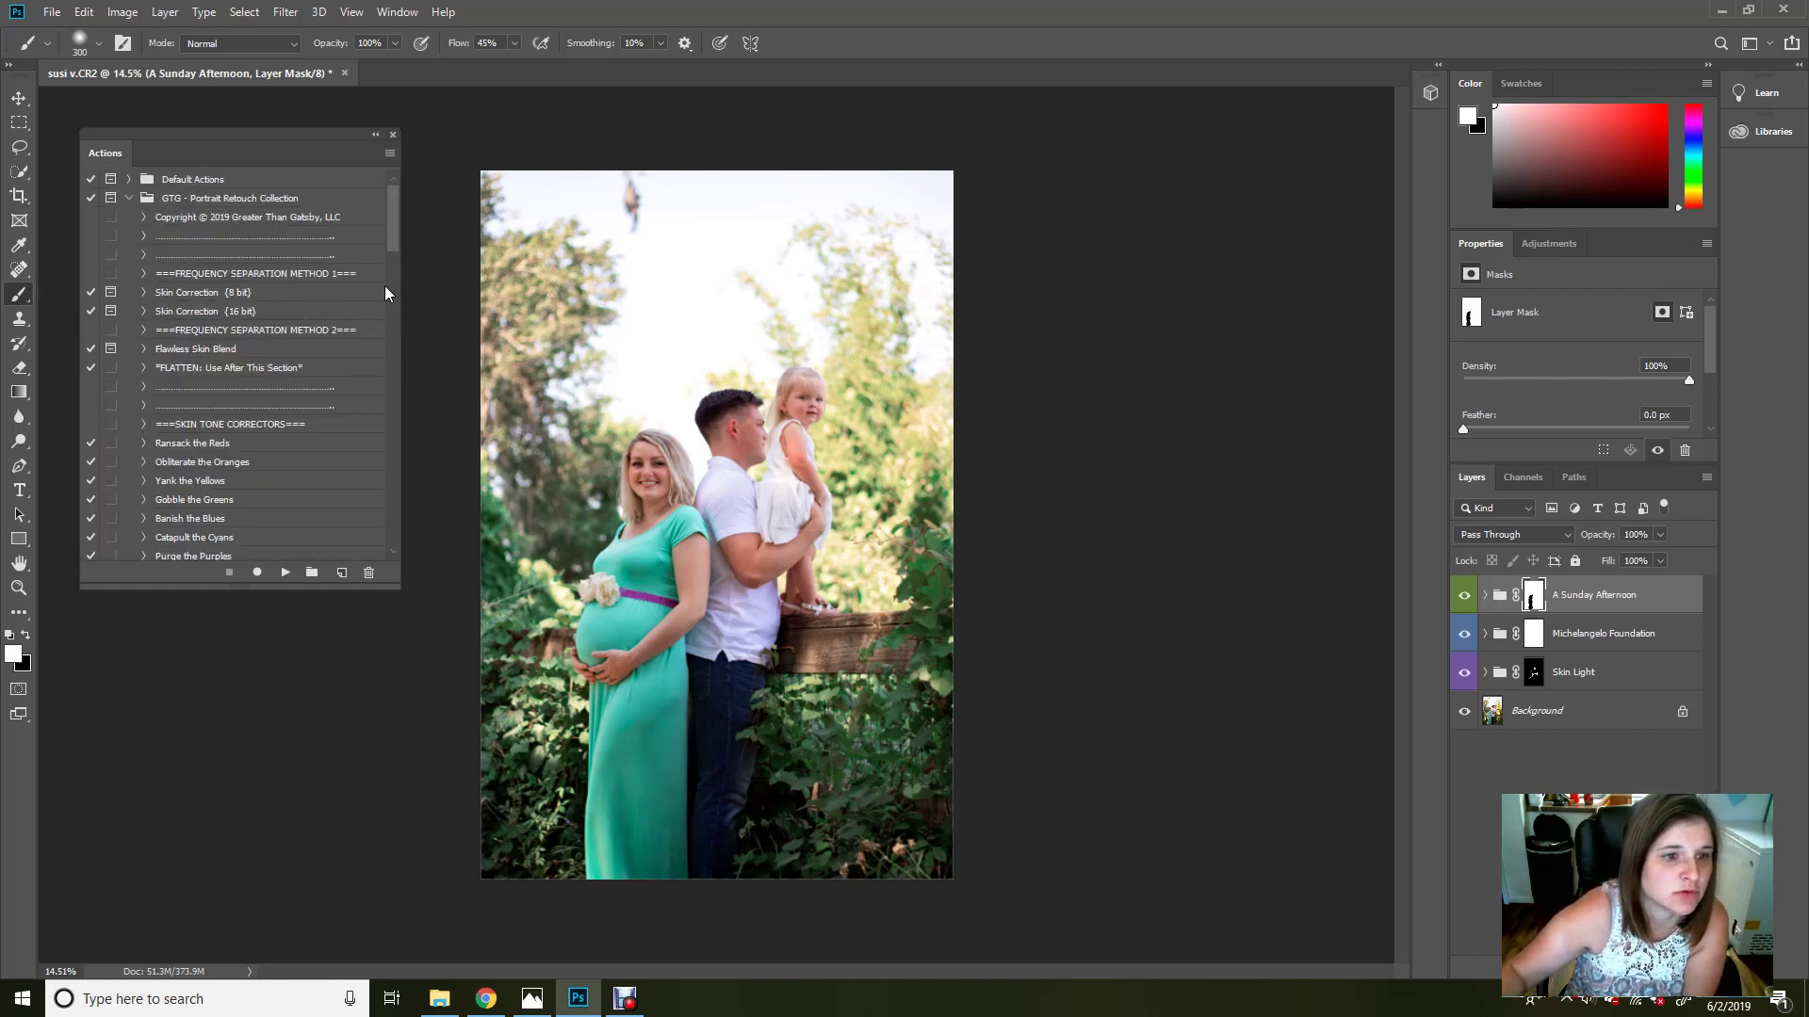
{"action": "left_click_drag", "start_coordinate": [393, 240], "coordinate": [398, 339]}
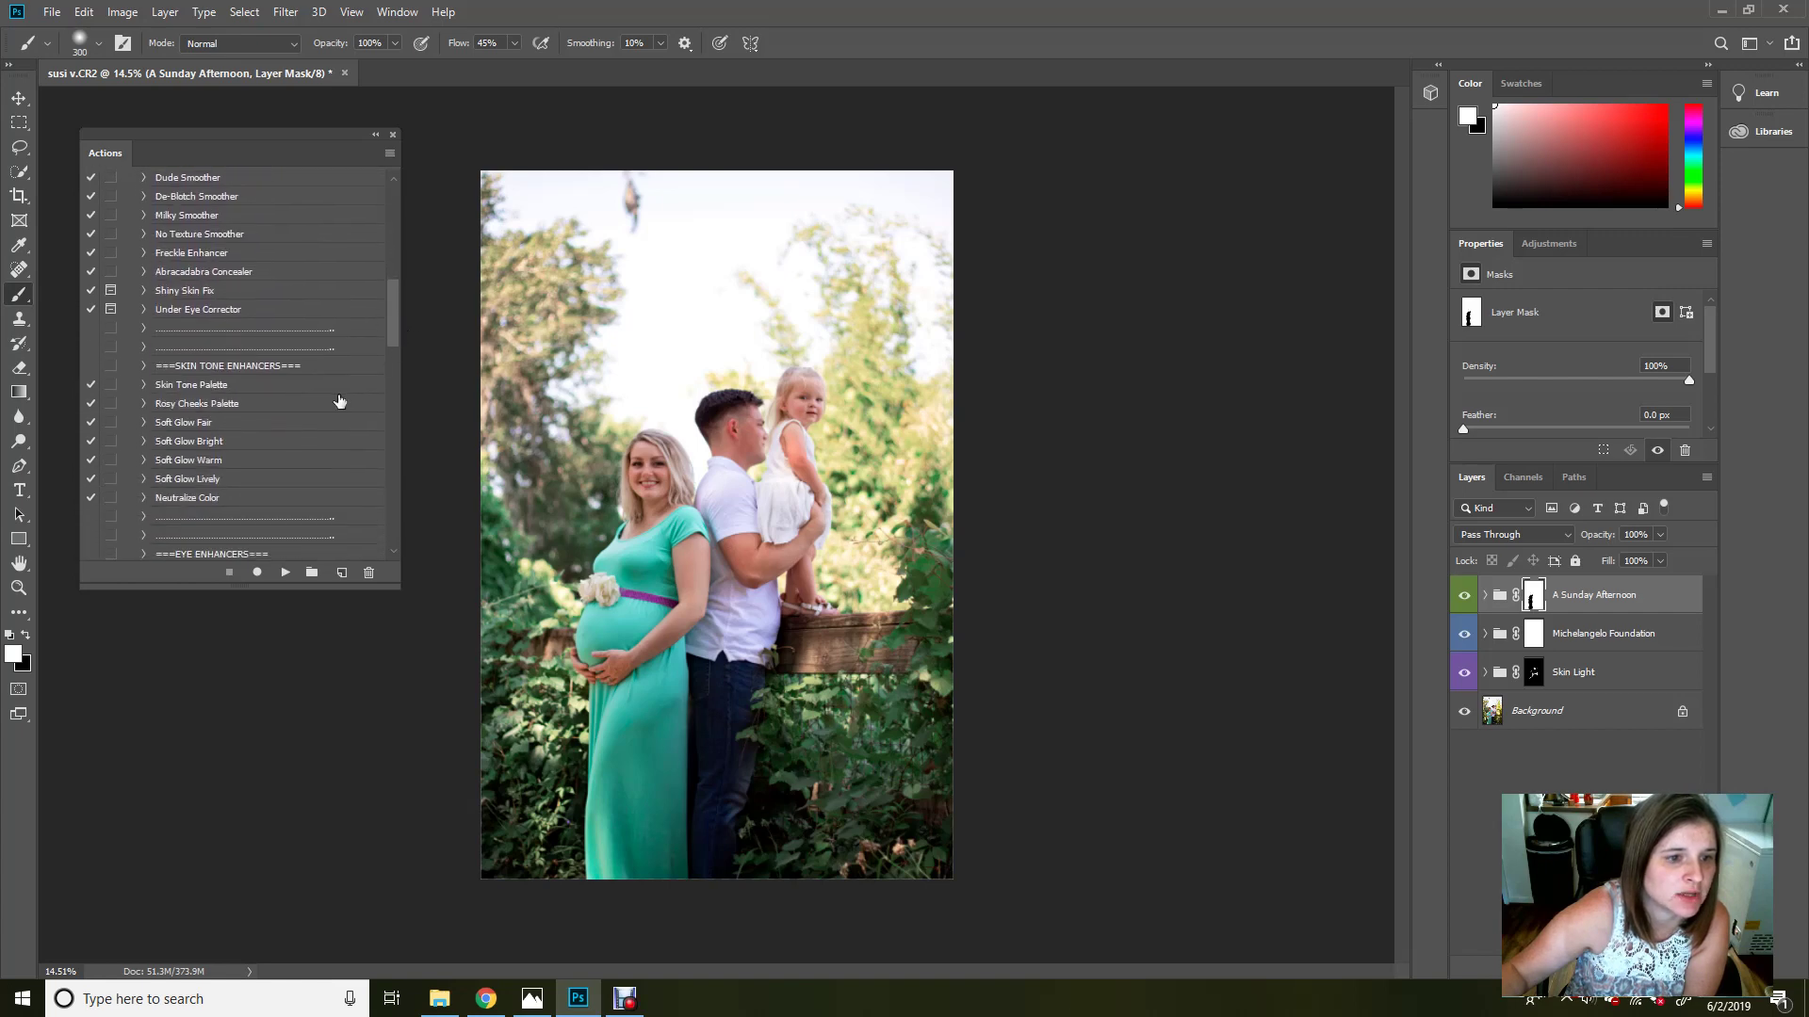
{"action": "left_click", "coordinate": [188, 459]}
{"action": "left_click", "coordinate": [286, 572]}
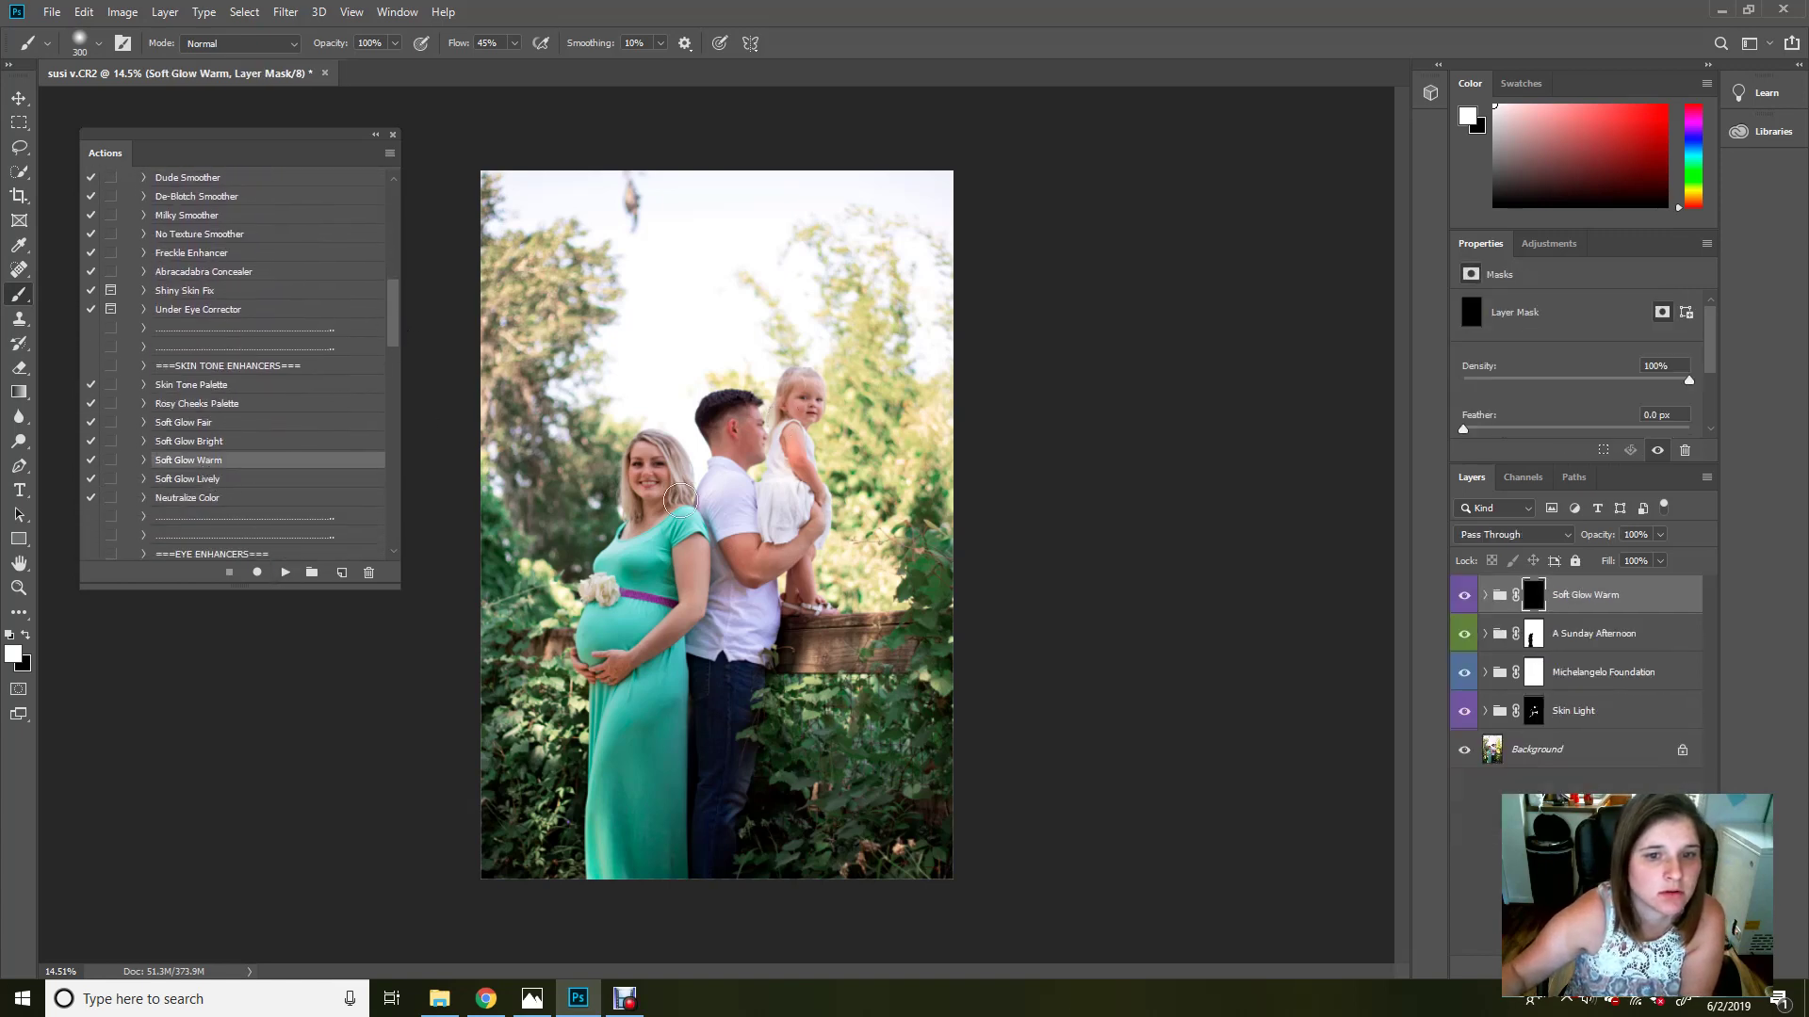
Step: Paint the Soft Glow Warm effect in white over the faces and arms of the woman, man and girl, and the girl's legs
{"action": "left_click_drag", "start_coordinate": [680, 499], "coordinate": [655, 499]}
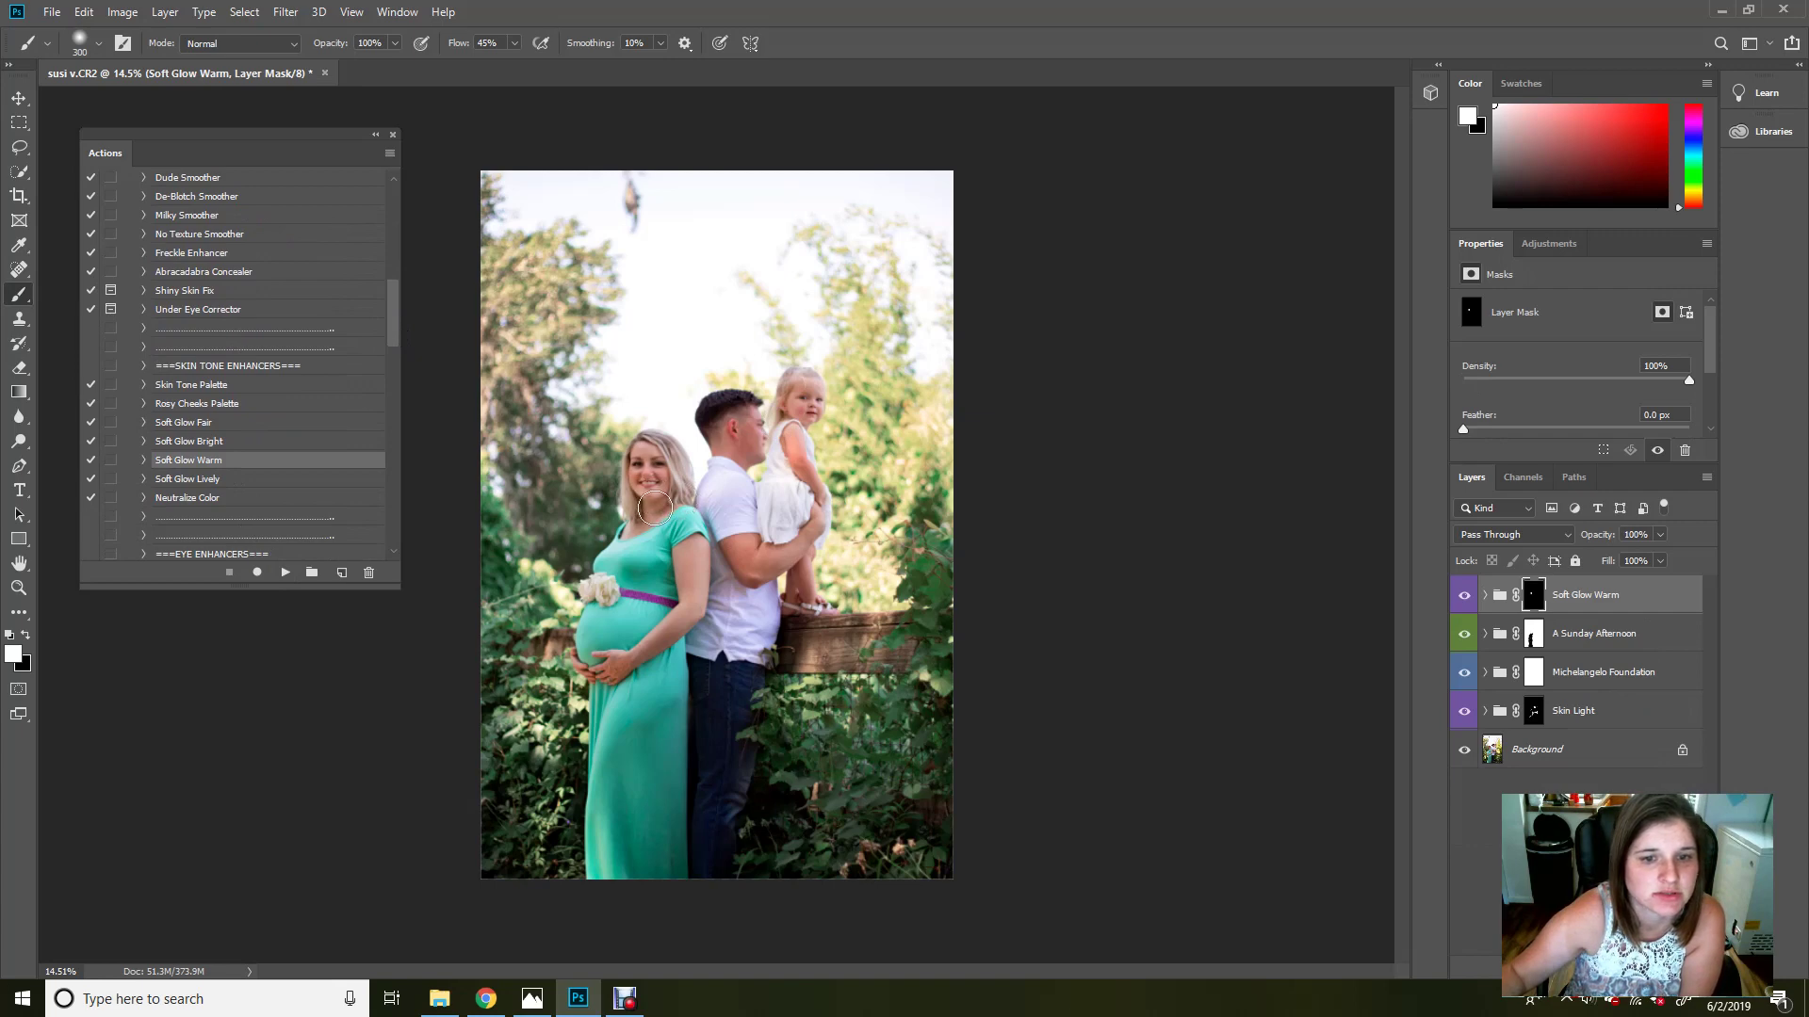
{"action": "key", "text": "z"}
{"action": "left_click_drag", "start_coordinate": [665, 474], "coordinate": [717, 382]}
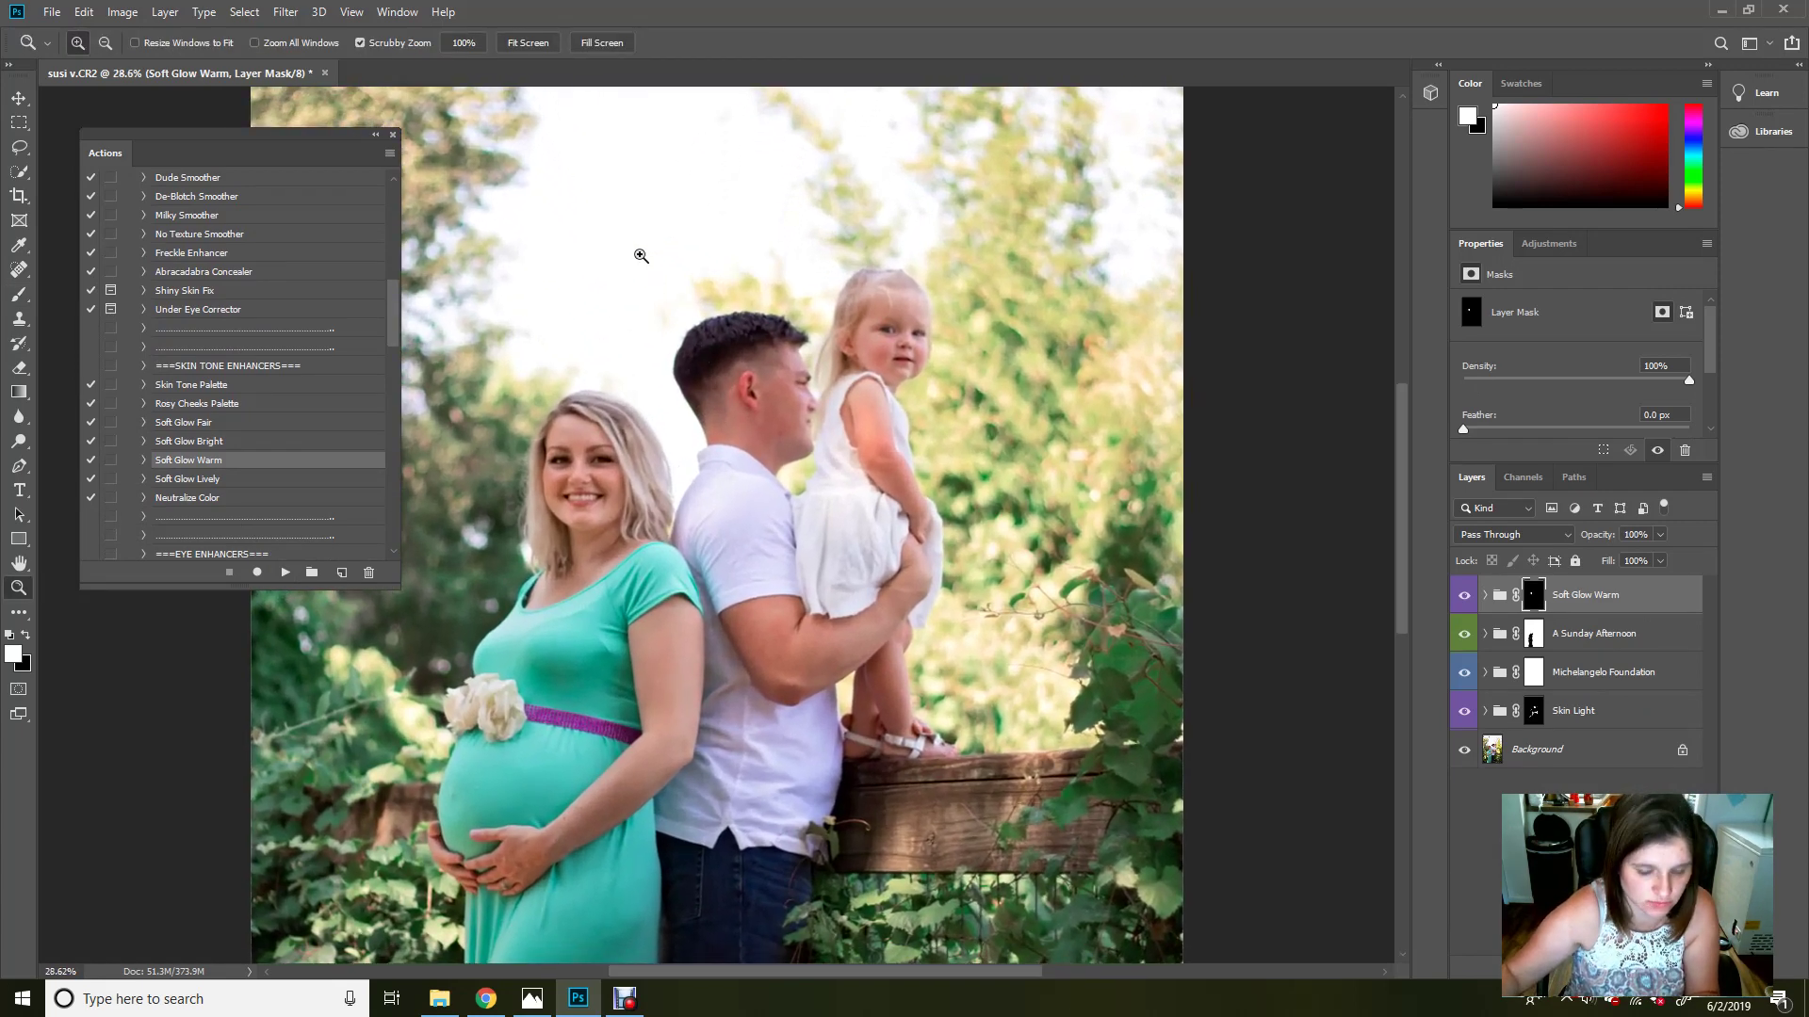
{"action": "key", "text": "b"}
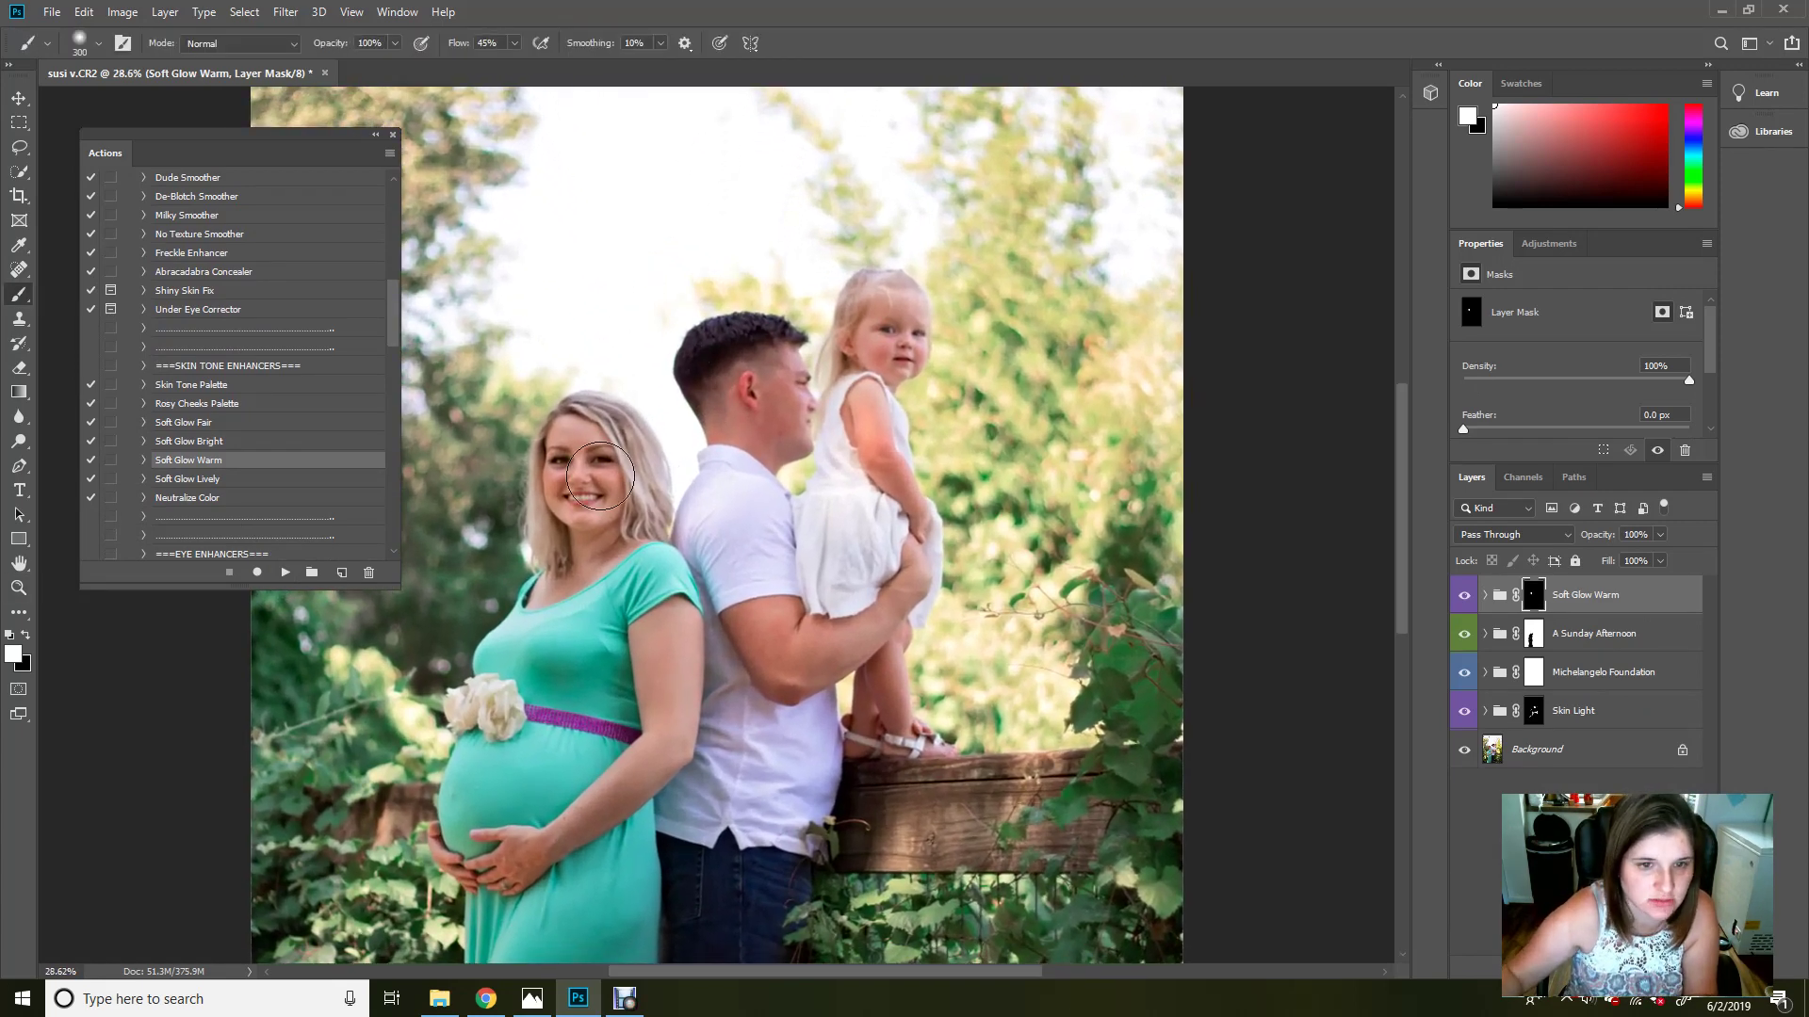
{"action": "left_click", "coordinate": [886, 348]}
{"action": "left_click_drag", "start_coordinate": [750, 432], "coordinate": [773, 433]}
{"action": "mouse_move", "coordinate": [757, 609]}
{"action": "left_mouse_down"}
{"action": "mouse_move", "coordinate": [786, 637]}
{"action": "mouse_move", "coordinate": [897, 591]}
{"action": "mouse_move", "coordinate": [887, 489]}
{"action": "mouse_move", "coordinate": [879, 728]}
{"action": "mouse_move", "coordinate": [910, 697]}
{"action": "left_mouse_up"}
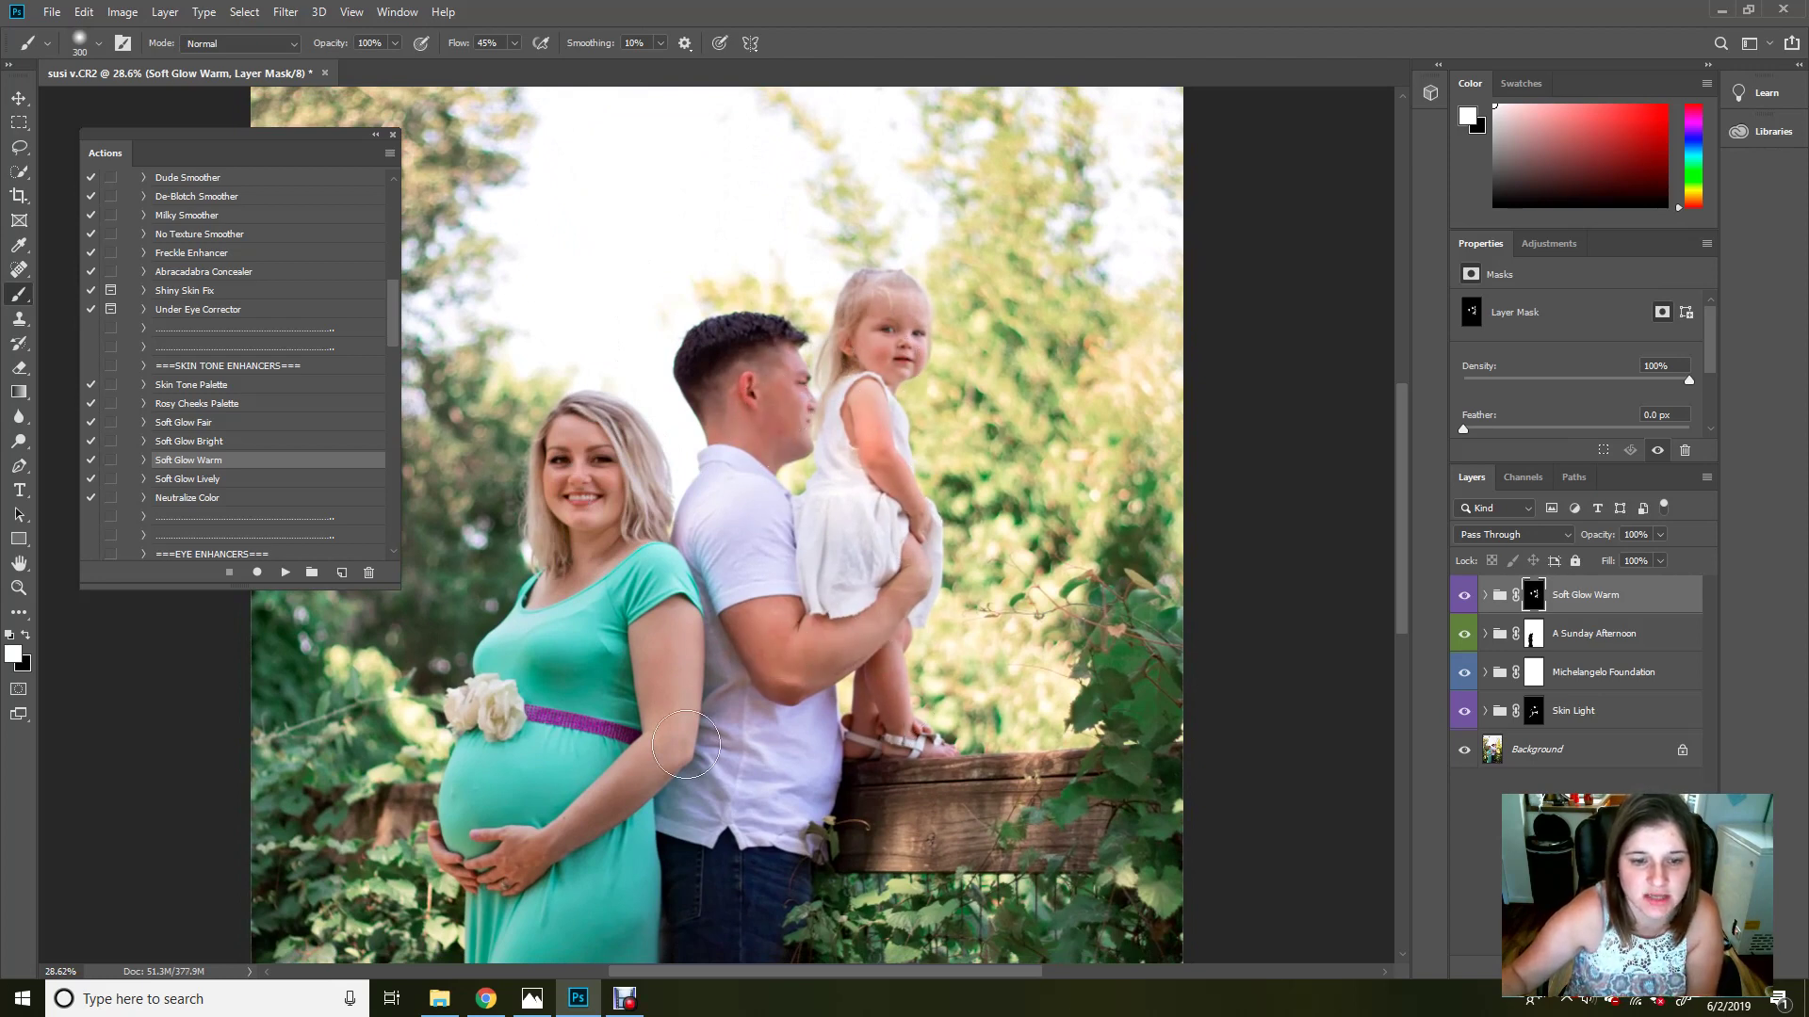
{"action": "left_click_drag", "start_coordinate": [513, 878], "coordinate": [659, 737]}
{"action": "mouse_move", "coordinate": [666, 654]}
{"action": "left_mouse_down"}
{"action": "mouse_move", "coordinate": [617, 746]}
{"action": "mouse_move", "coordinate": [460, 851]}
{"action": "left_mouse_up"}
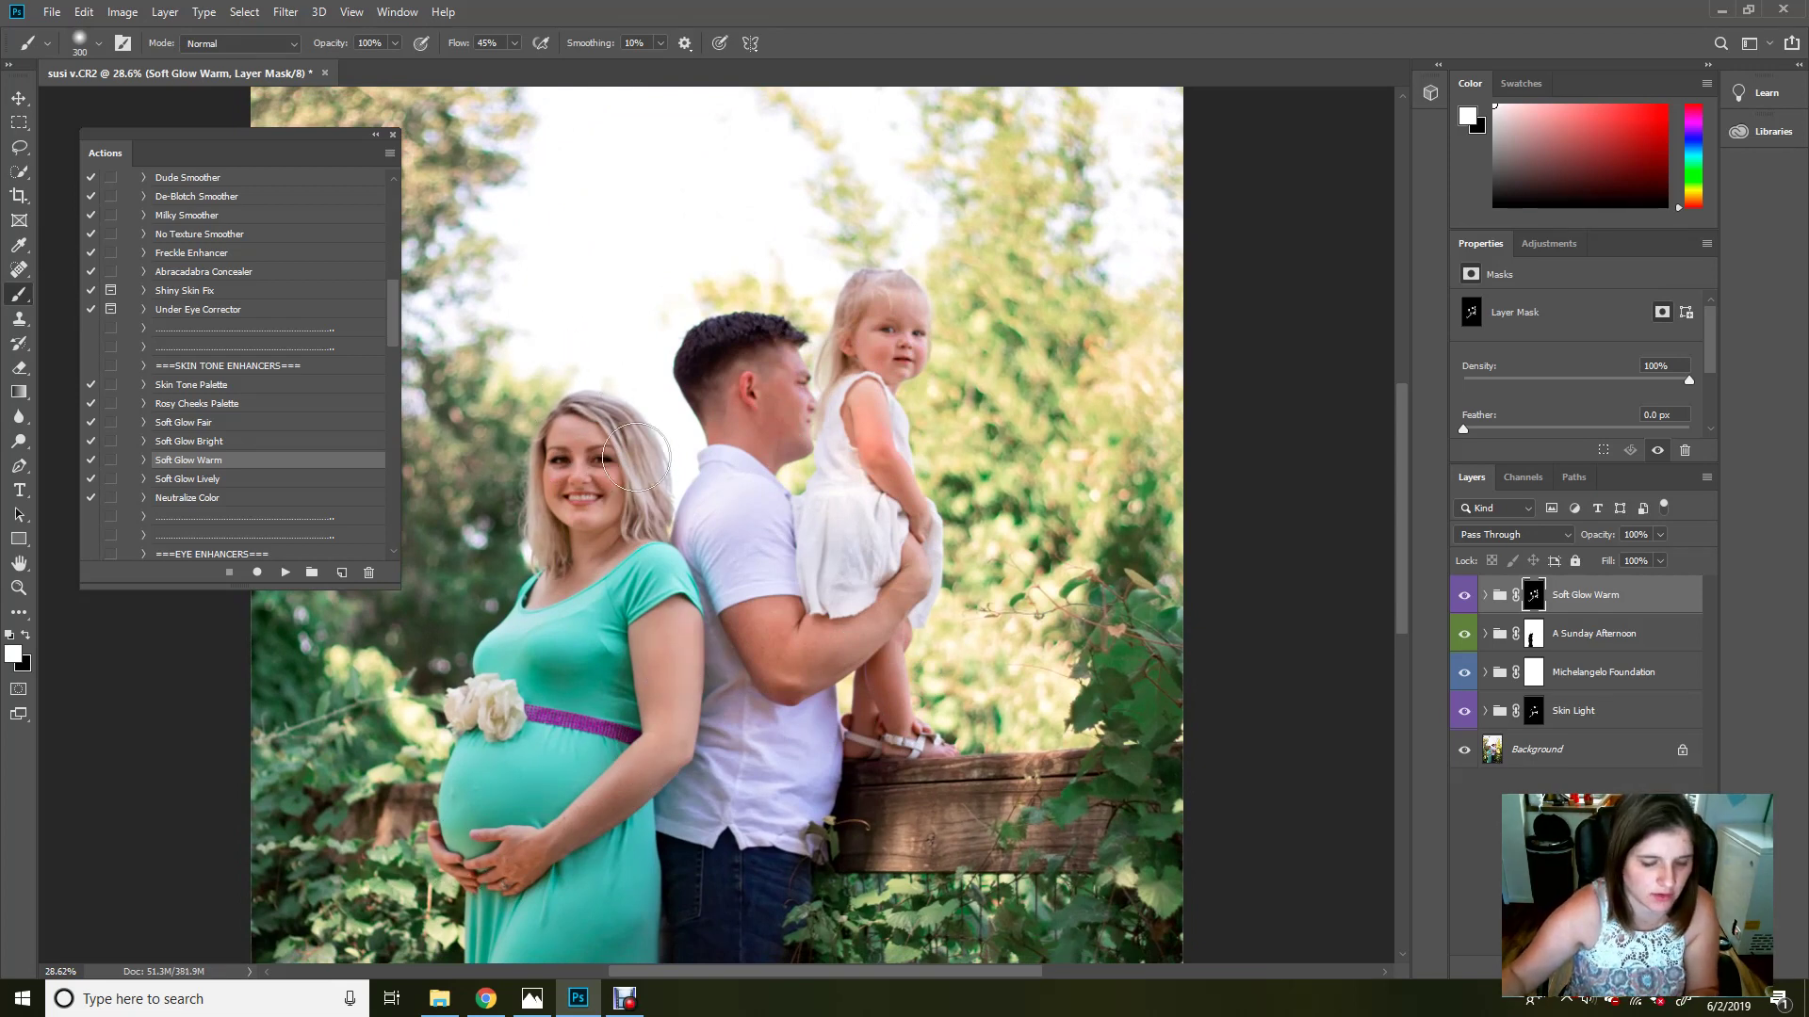
Step: Run the Paint On Texture Boost action from the GTG - Newborn Essentials set and continue past its message
{"action": "key", "text": "z"}
{"action": "left_click_drag", "start_coordinate": [754, 395], "coordinate": [648, 273]}
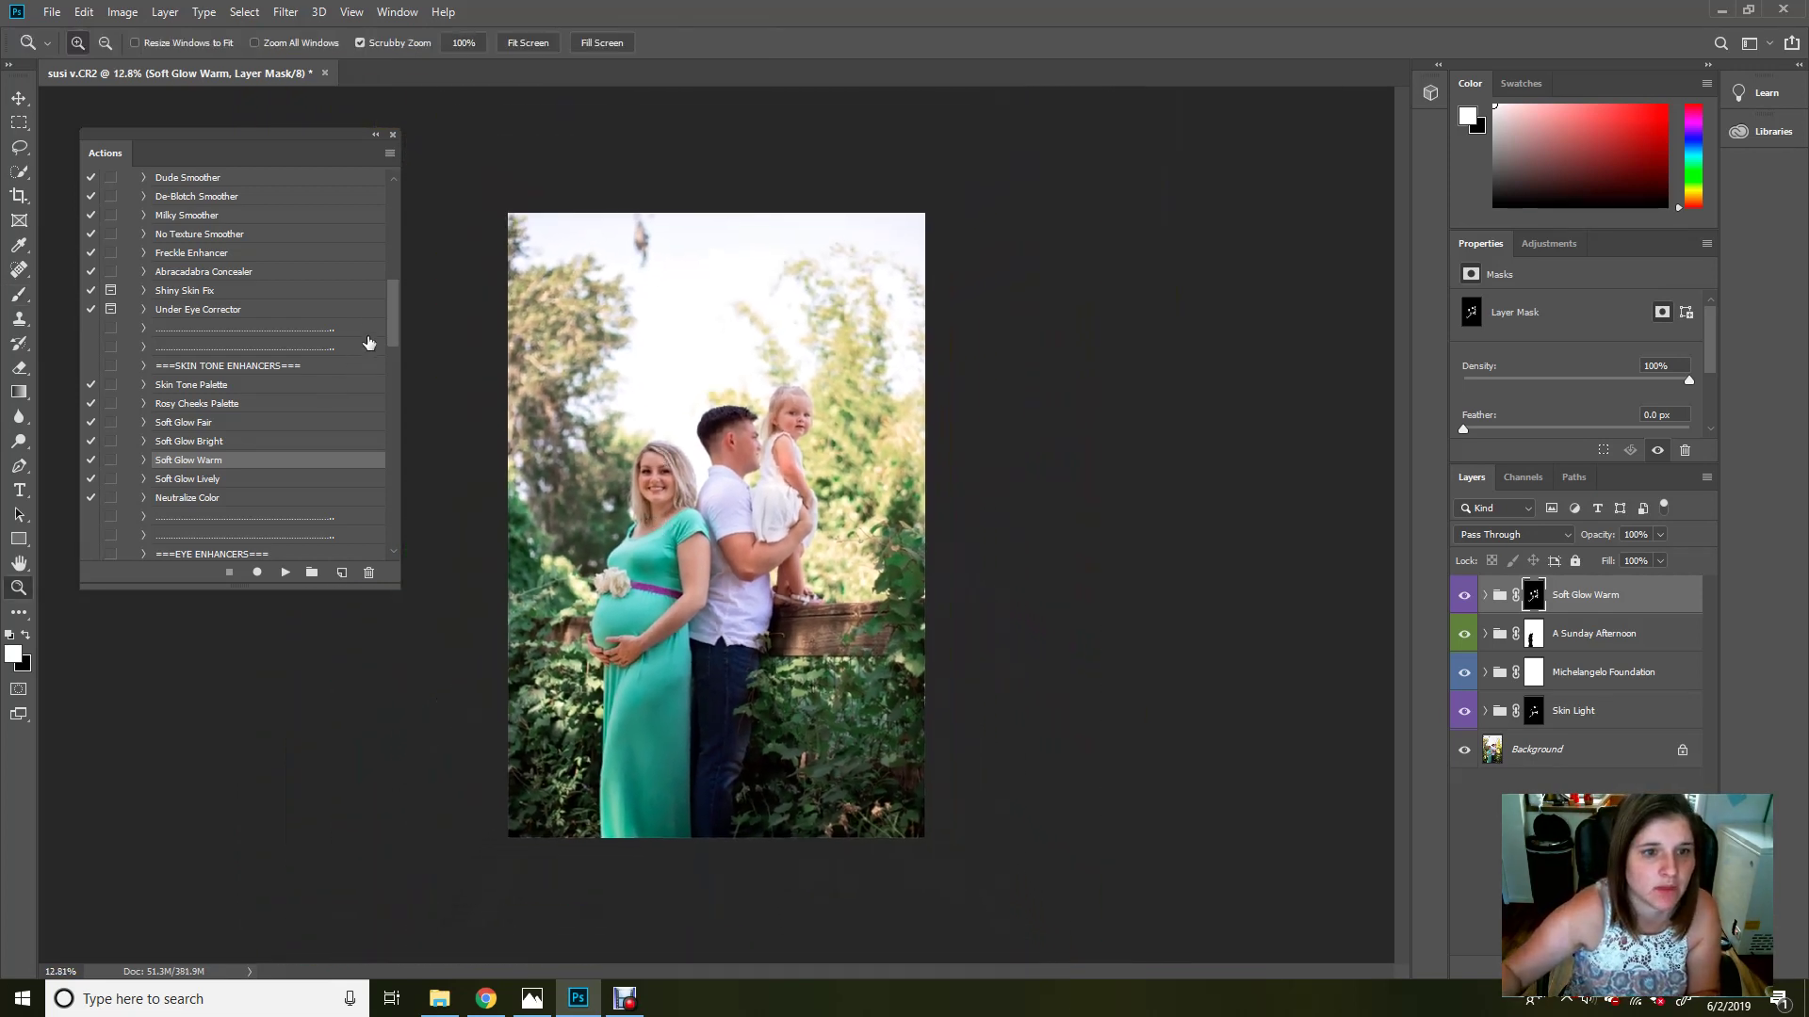
{"action": "scroll", "coordinate": [368, 342], "scroll_direction": "up", "scroll_amount": 8}
{"action": "left_click", "coordinate": [129, 199]}
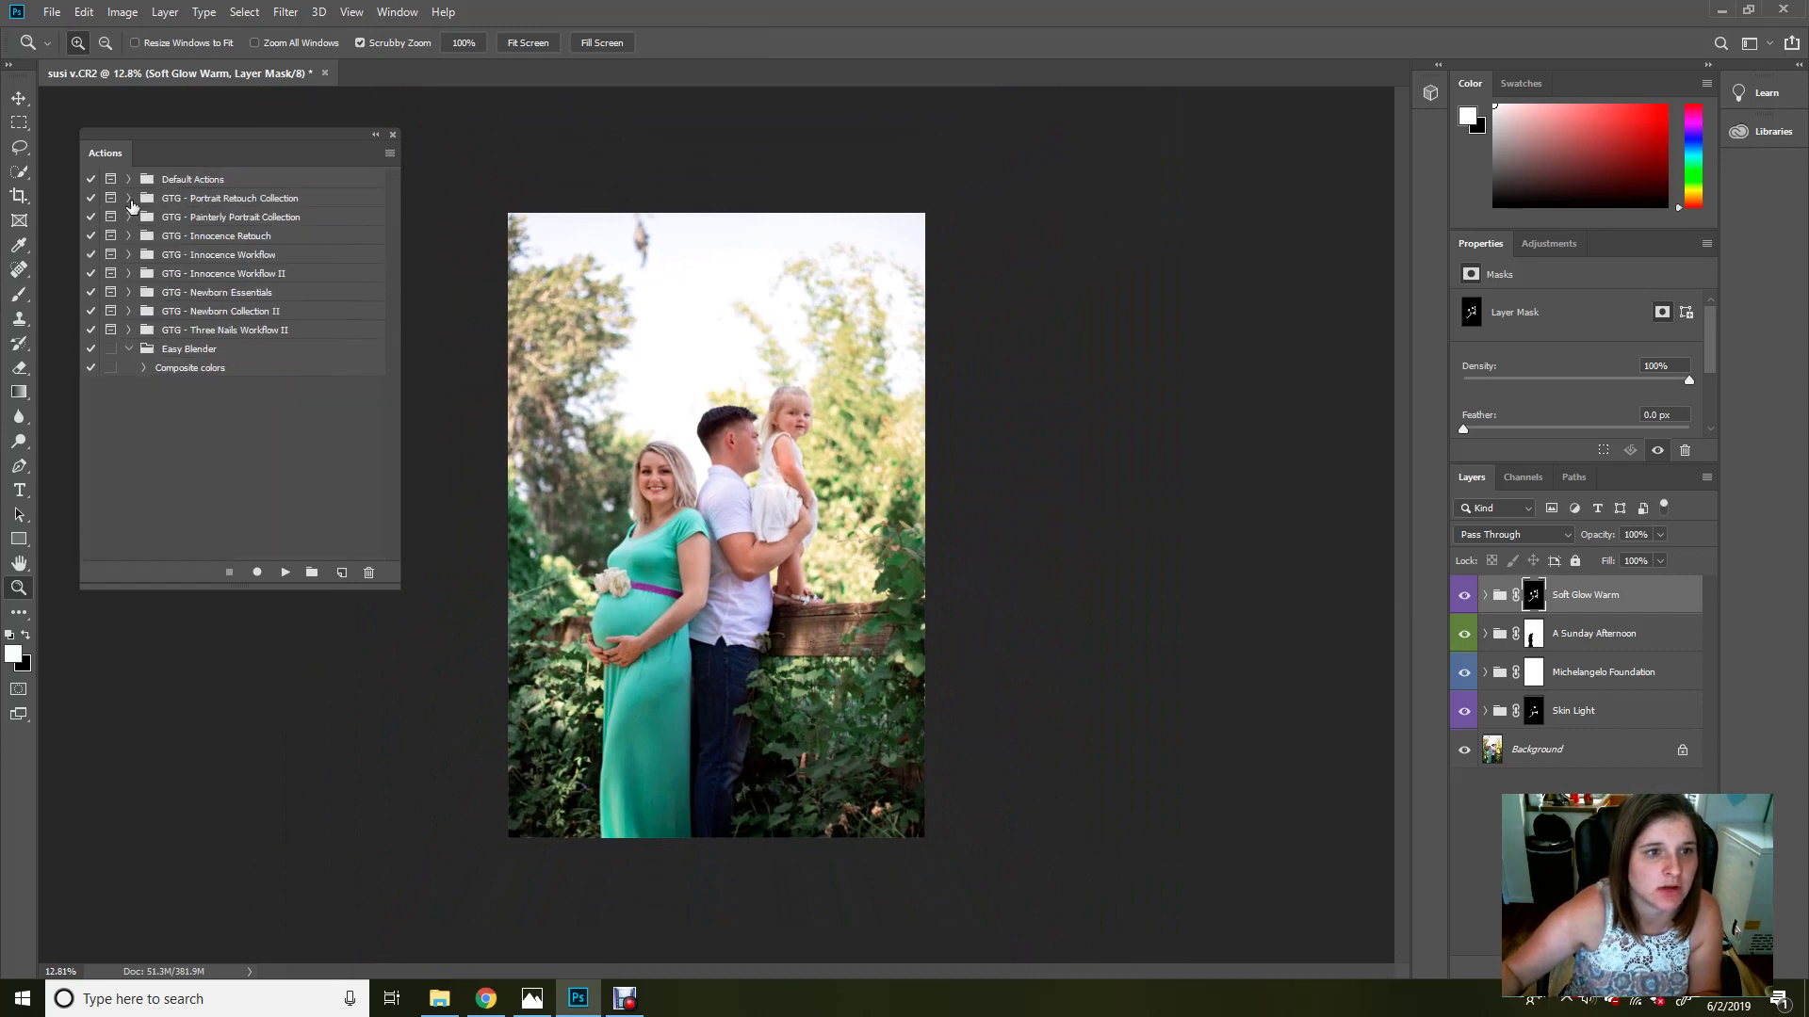
{"action": "left_click", "coordinate": [128, 293]}
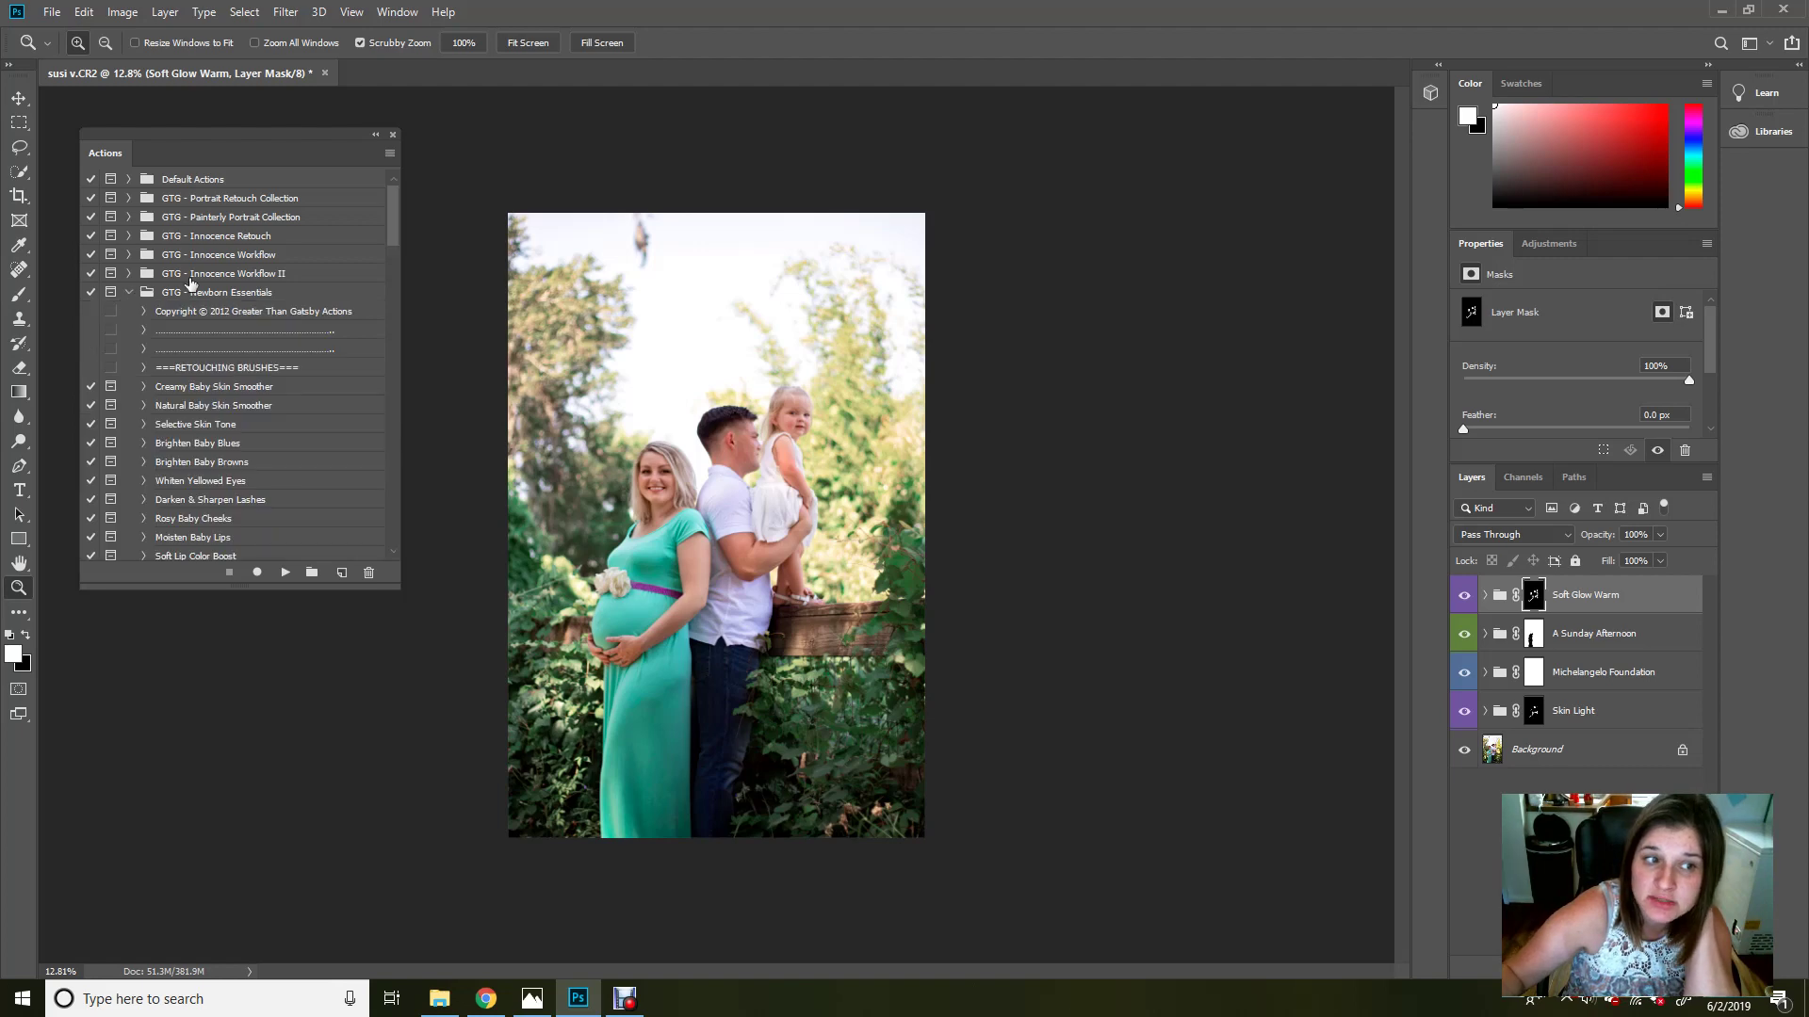
{"action": "left_click_drag", "start_coordinate": [395, 243], "coordinate": [407, 431]}
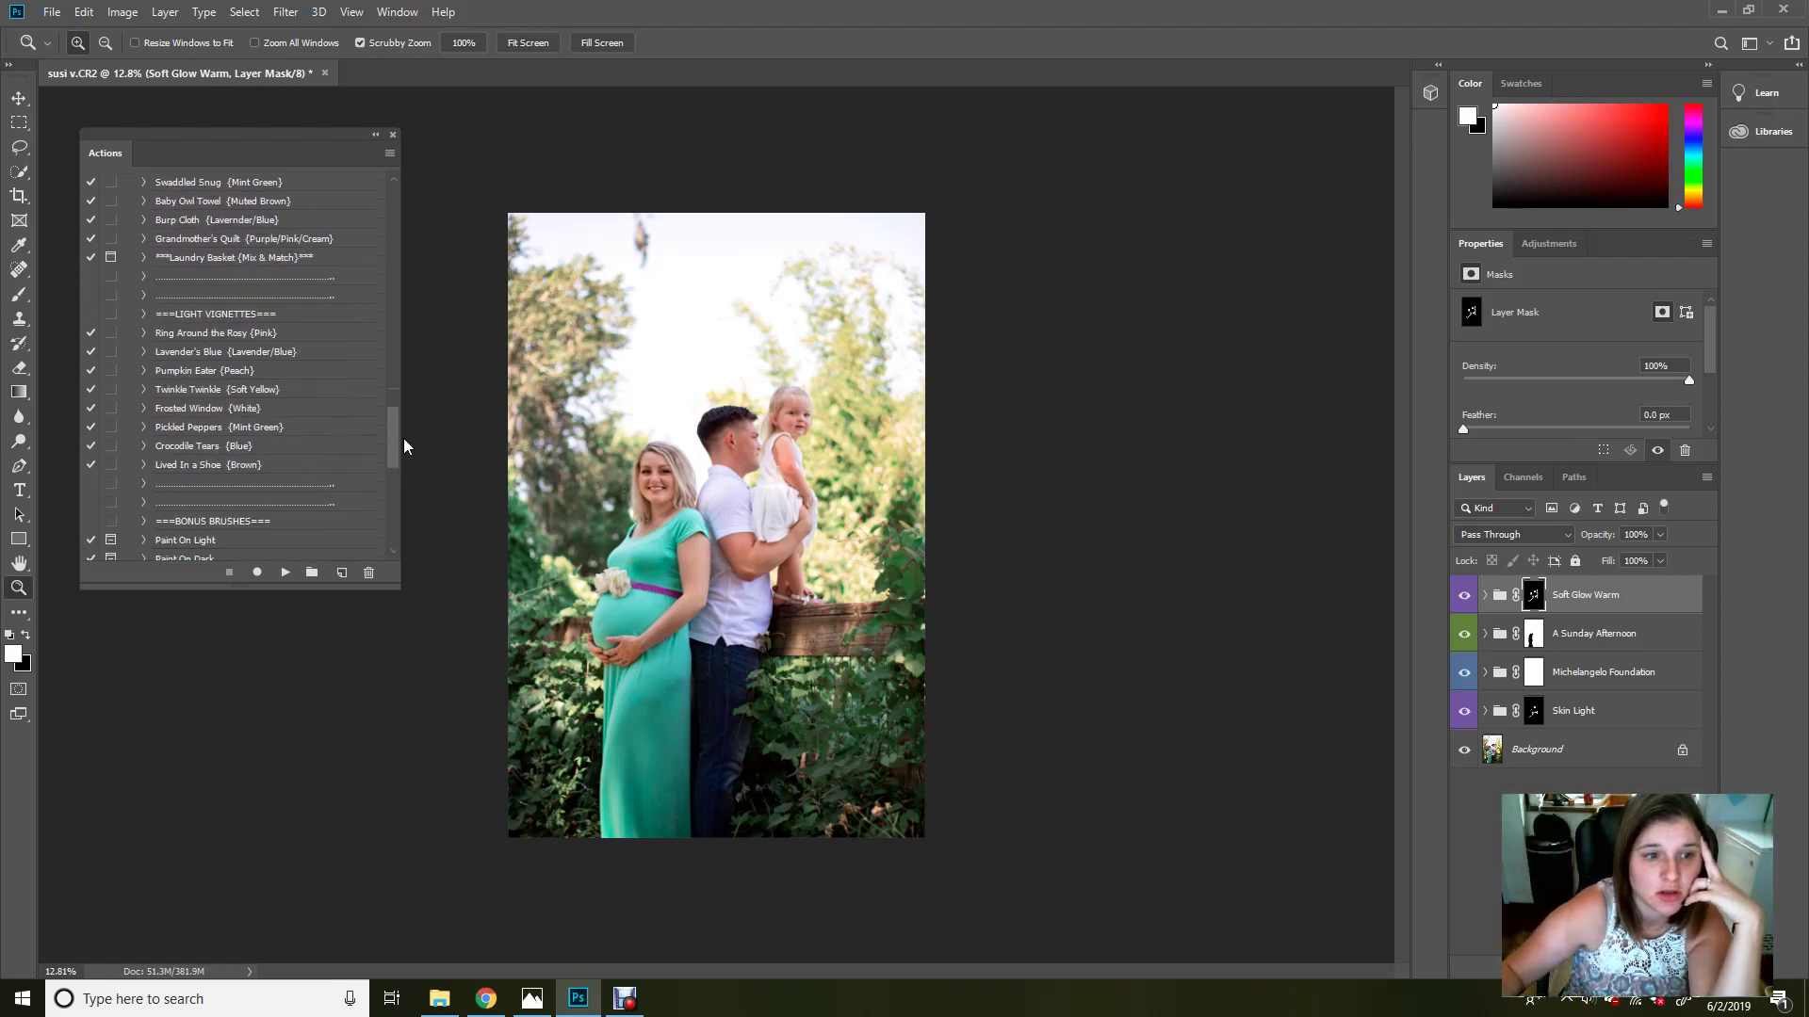
{"action": "scroll", "coordinate": [400, 447], "scroll_direction": "down", "scroll_amount": 4}
{"action": "left_click", "coordinate": [231, 455]}
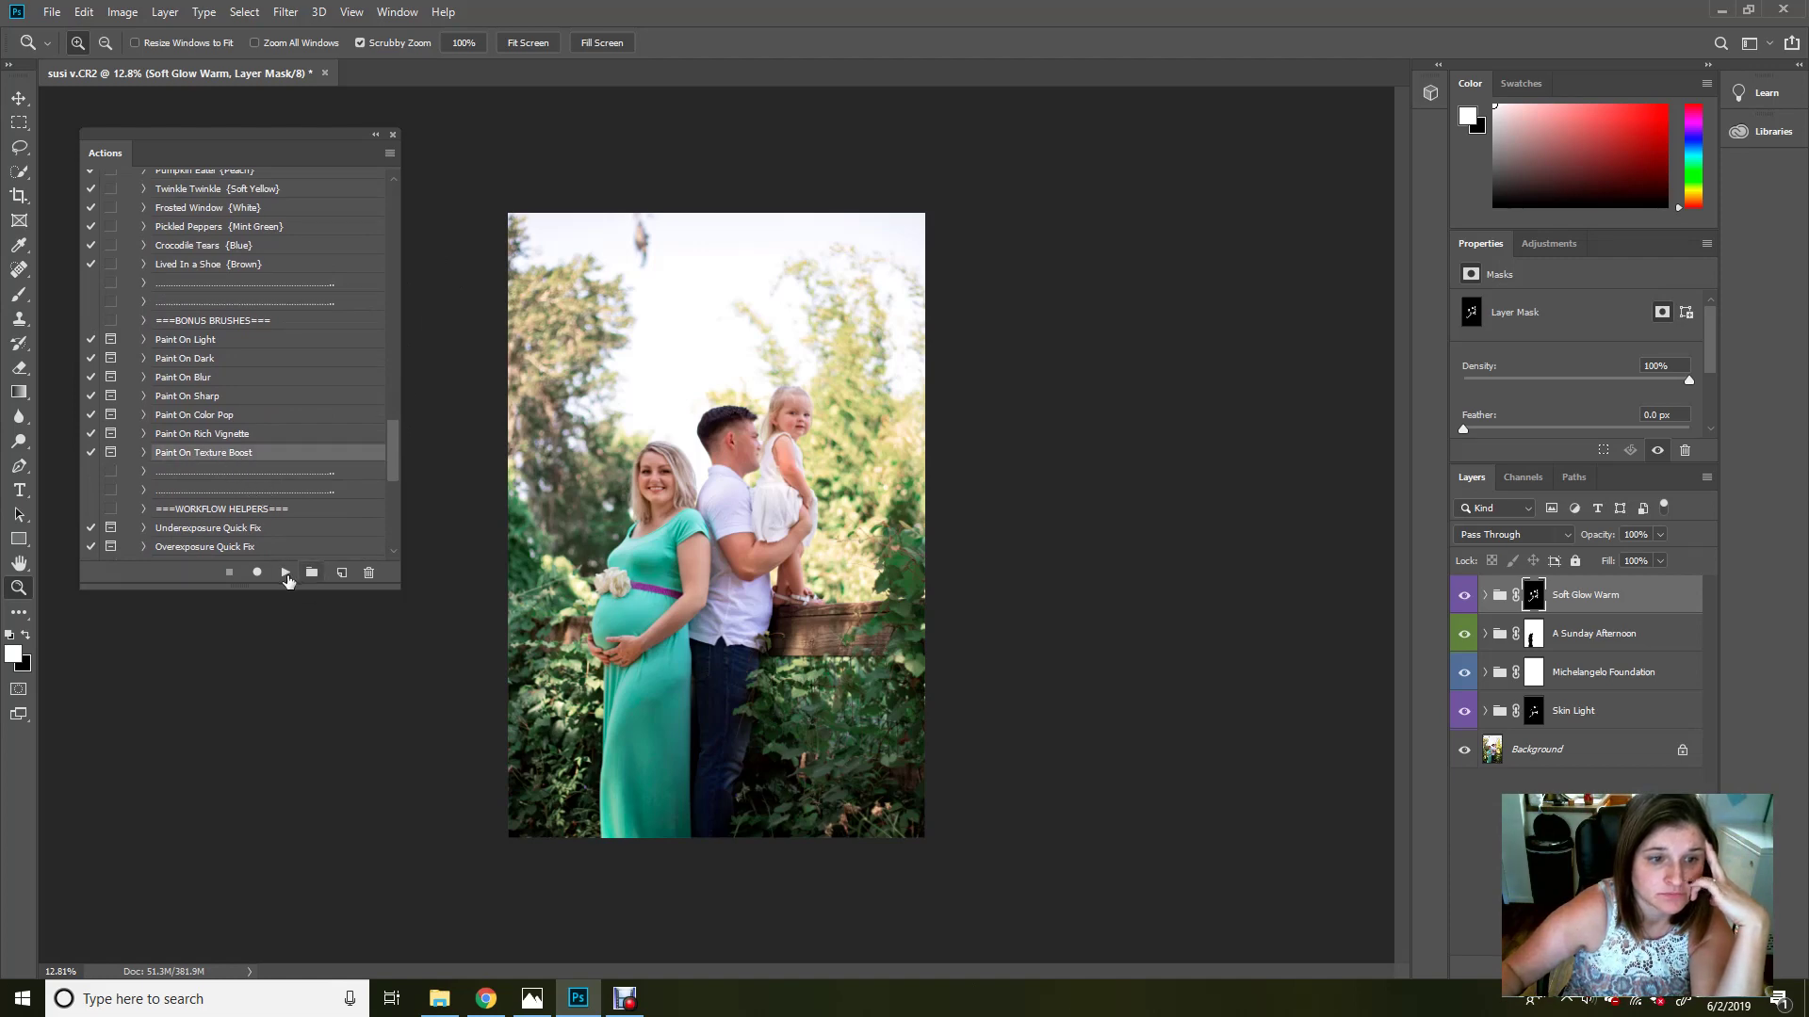
{"action": "left_click", "coordinate": [285, 574]}
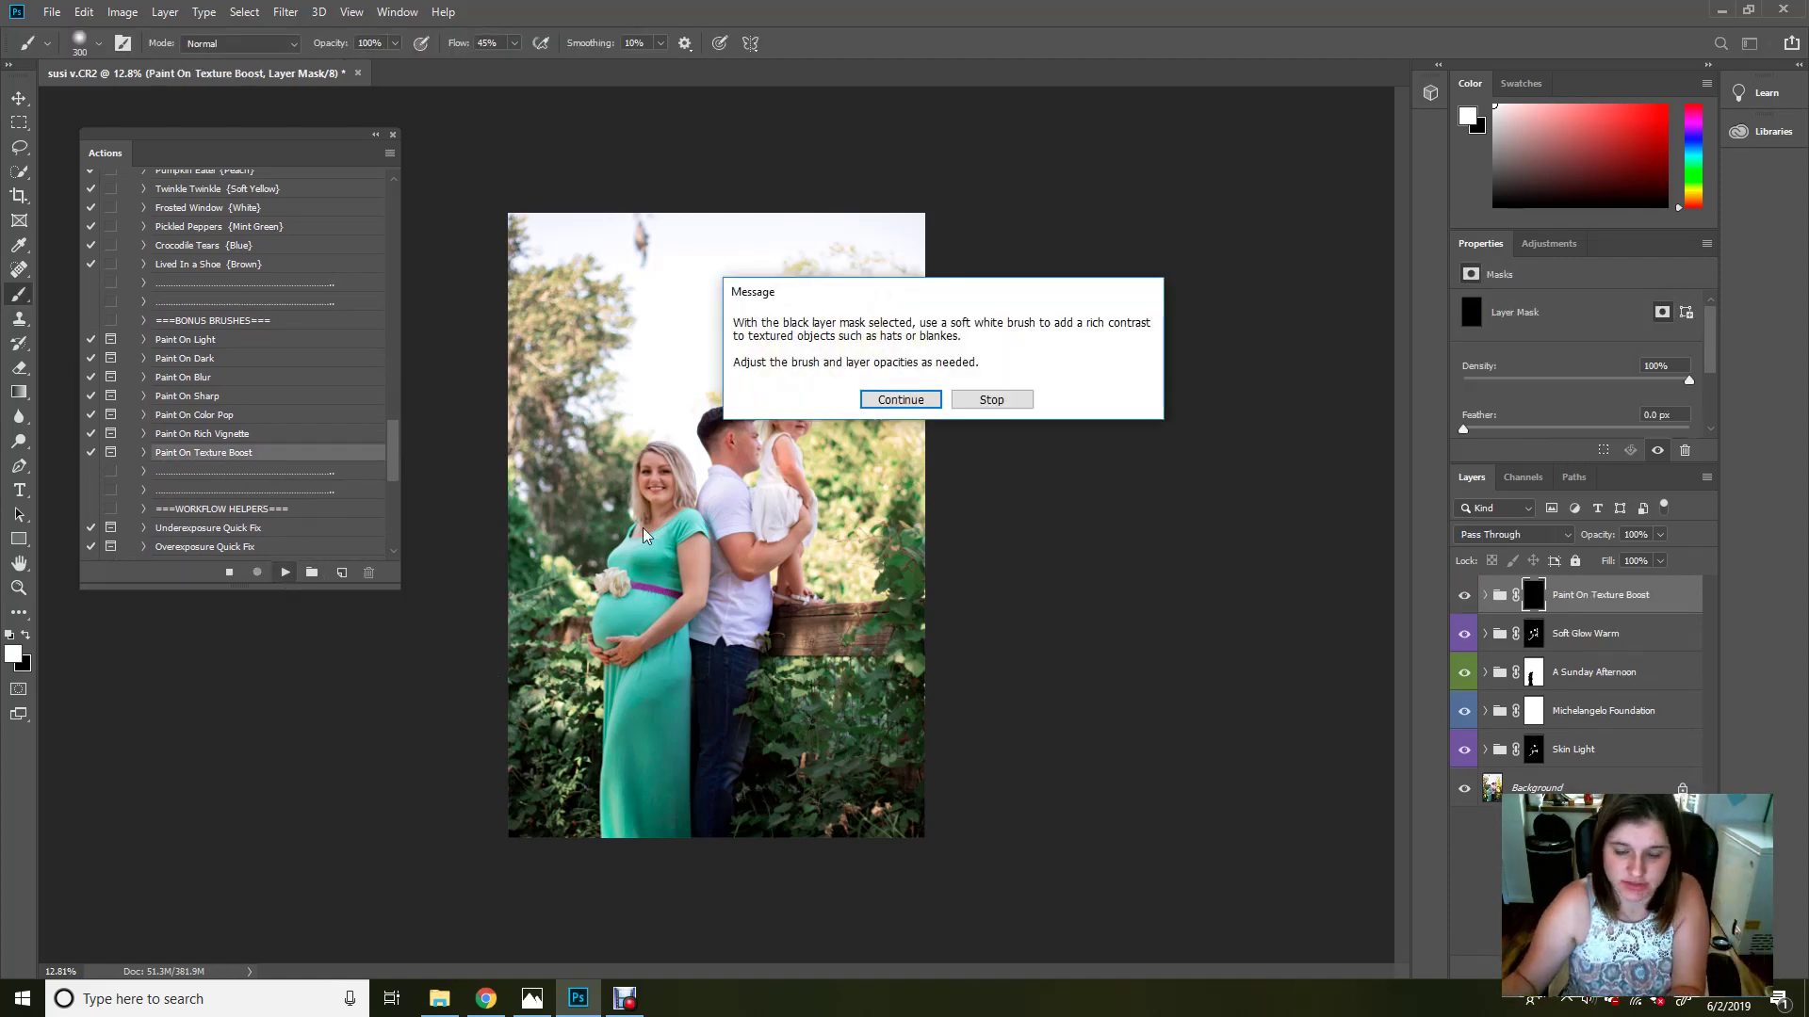
{"action": "key", "text": "Return"}
Step: Paint the texture boost in white over the foliage and wooden fence around the family, using a 900 px brush, and reduce the brush to 700 px
{"action": "key", "text": "bracketright"}
{"action": "key", "text": "bracketright"}
{"action": "key", "text": "bracketright"}
{"action": "key", "text": "bracketright"}
{"action": "mouse_move", "coordinate": [524, 647]}
{"action": "left_mouse_down"}
{"action": "mouse_move", "coordinate": [557, 713]}
{"action": "mouse_move", "coordinate": [523, 779]}
{"action": "mouse_move", "coordinate": [564, 809]}
{"action": "left_mouse_up"}
{"action": "mouse_move", "coordinate": [823, 651]}
{"action": "left_mouse_down"}
{"action": "mouse_move", "coordinate": [910, 645]}
{"action": "mouse_move", "coordinate": [905, 563]}
{"action": "mouse_move", "coordinate": [919, 737]}
{"action": "mouse_move", "coordinate": [881, 800]}
{"action": "mouse_move", "coordinate": [815, 810]}
{"action": "mouse_move", "coordinate": [898, 813]}
{"action": "mouse_move", "coordinate": [912, 852]}
{"action": "mouse_move", "coordinate": [891, 745]}
{"action": "mouse_move", "coordinate": [799, 644]}
{"action": "mouse_move", "coordinate": [895, 629]}
{"action": "left_mouse_up"}
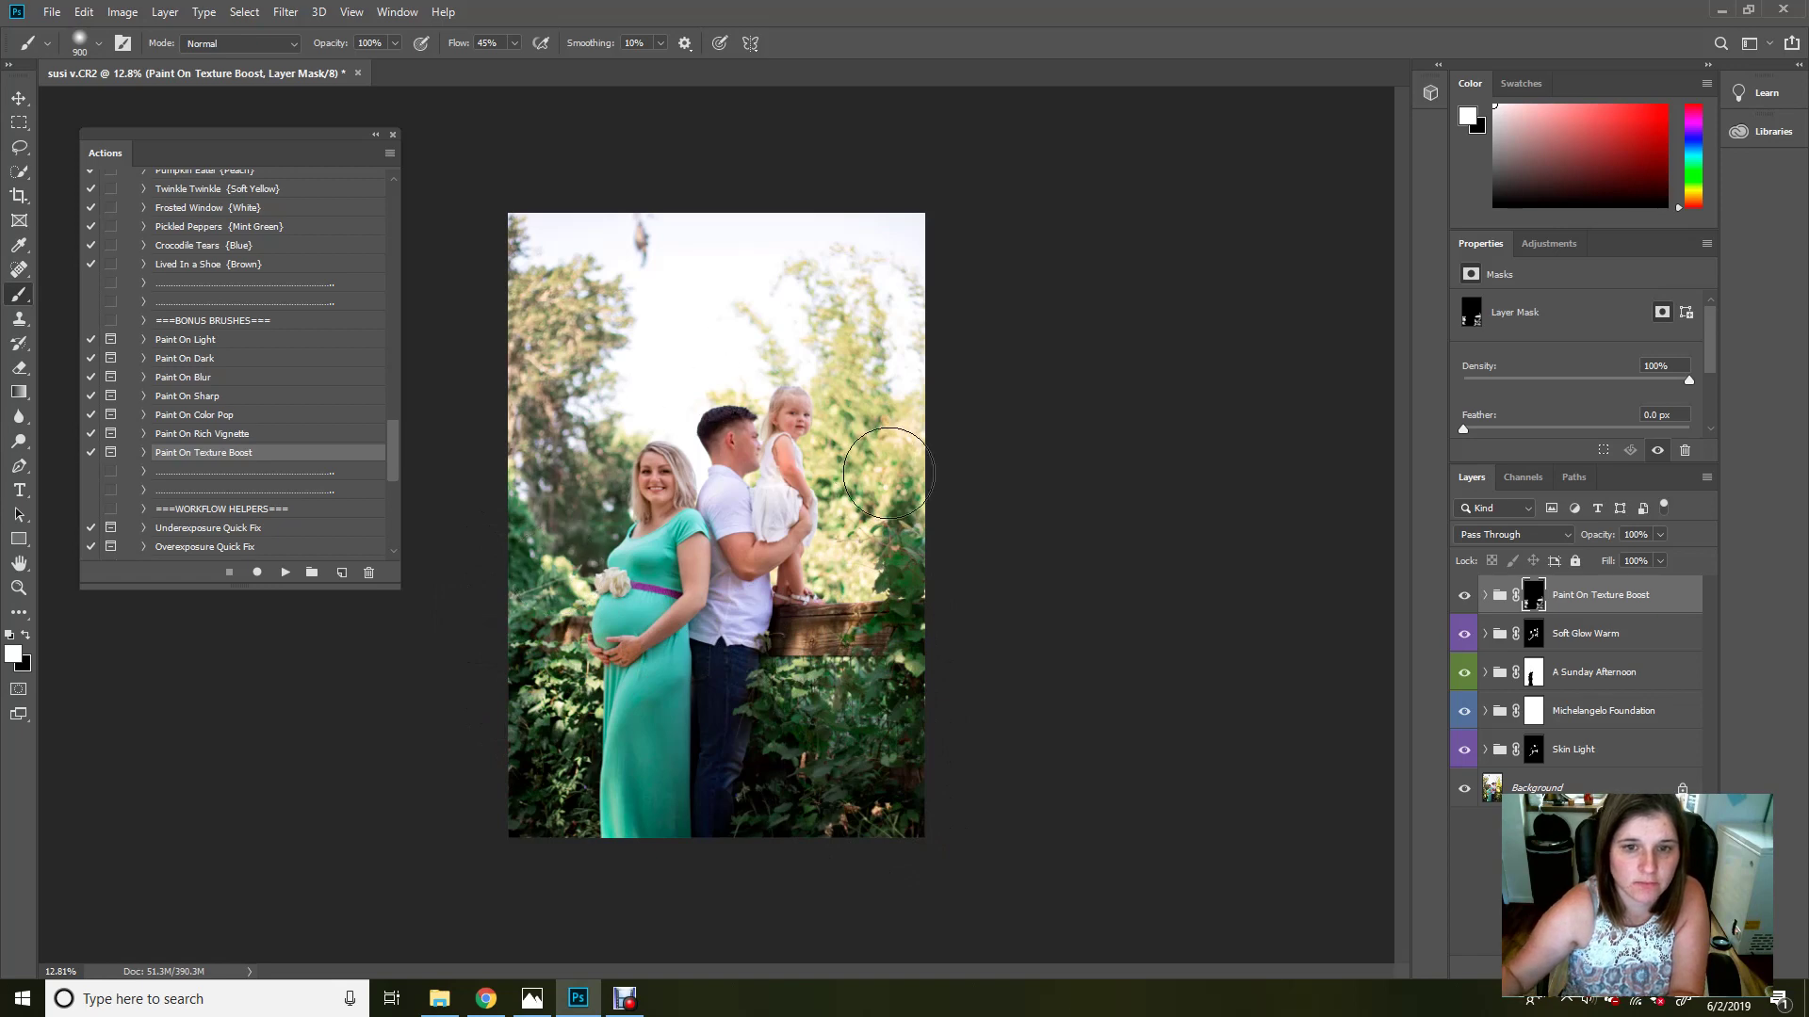
{"action": "mouse_move", "coordinate": [585, 518]}
{"action": "left_mouse_down"}
{"action": "mouse_move", "coordinate": [549, 431]}
{"action": "mouse_move", "coordinate": [565, 443]}
{"action": "mouse_move", "coordinate": [544, 429]}
{"action": "mouse_move", "coordinate": [570, 450]}
{"action": "mouse_move", "coordinate": [567, 490]}
{"action": "mouse_move", "coordinate": [610, 468]}
{"action": "mouse_move", "coordinate": [584, 561]}
{"action": "left_mouse_up"}
{"action": "key", "text": "["}
{"action": "key", "text": "["}
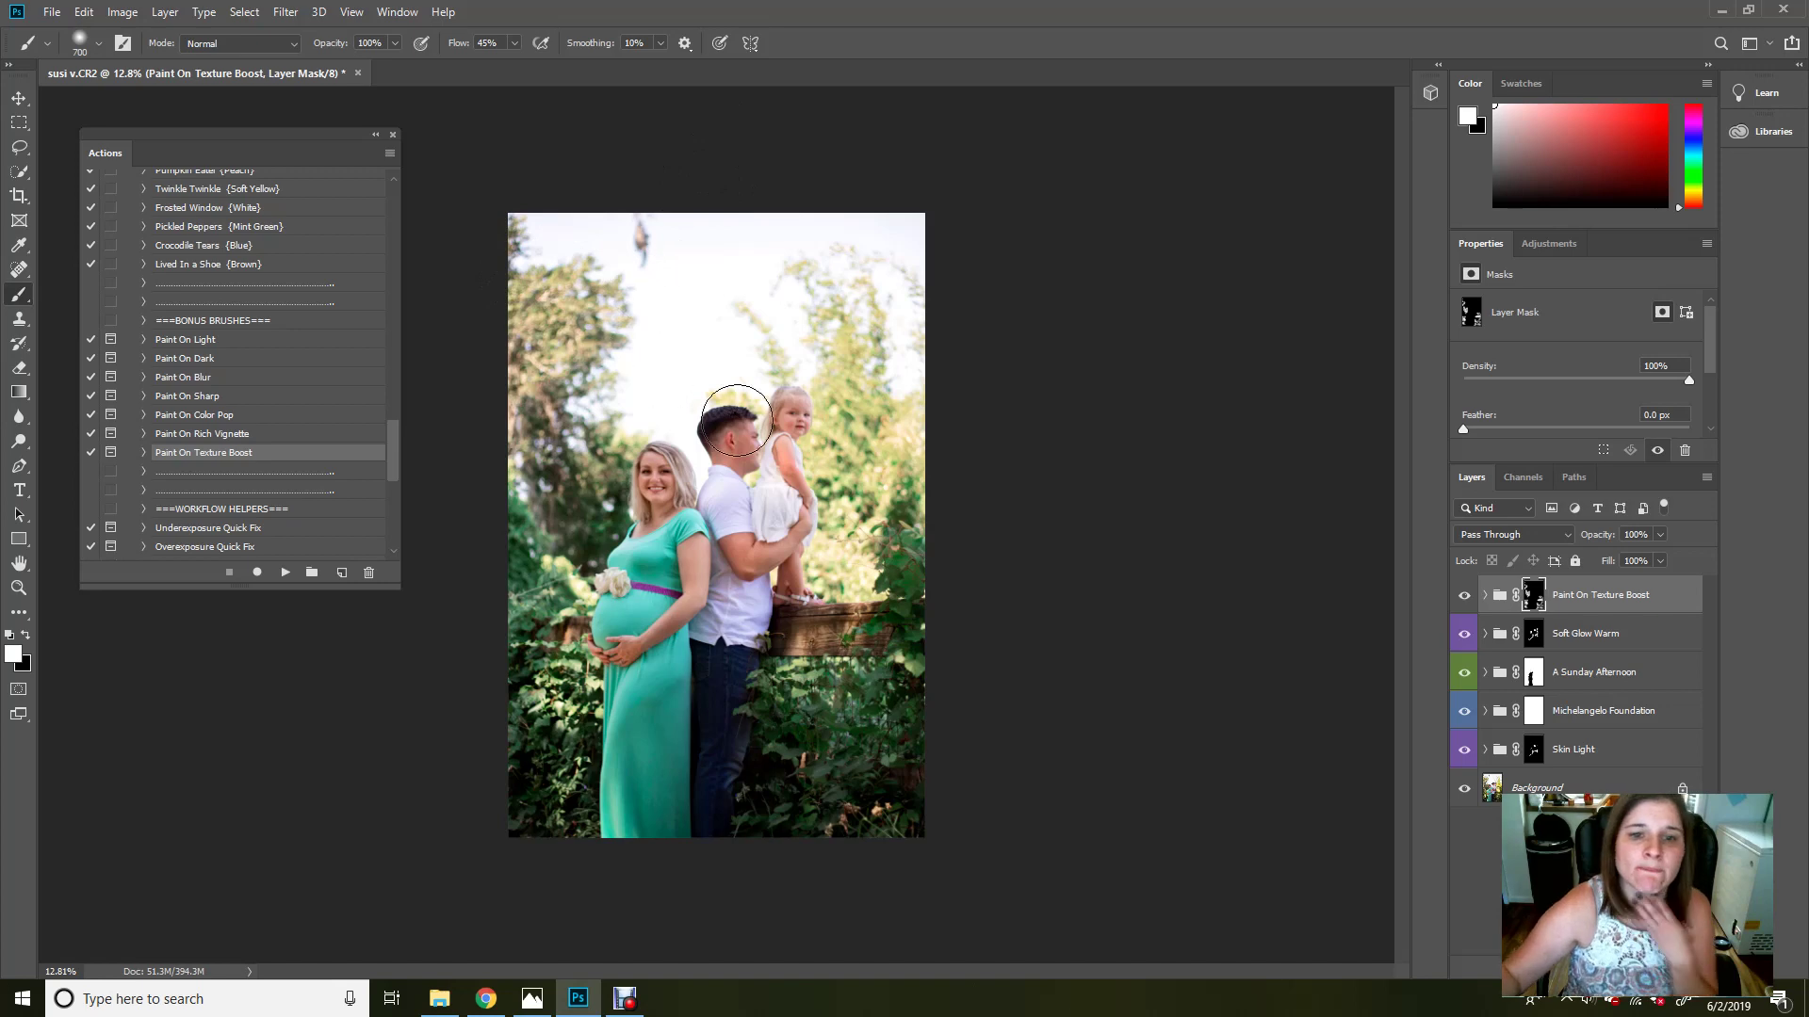
Step: Merge all visible layers into the background and remove the dark hanging object from the sky with the content-aware Spot Healing Brush
{"action": "key", "text": "ctrl+s"}
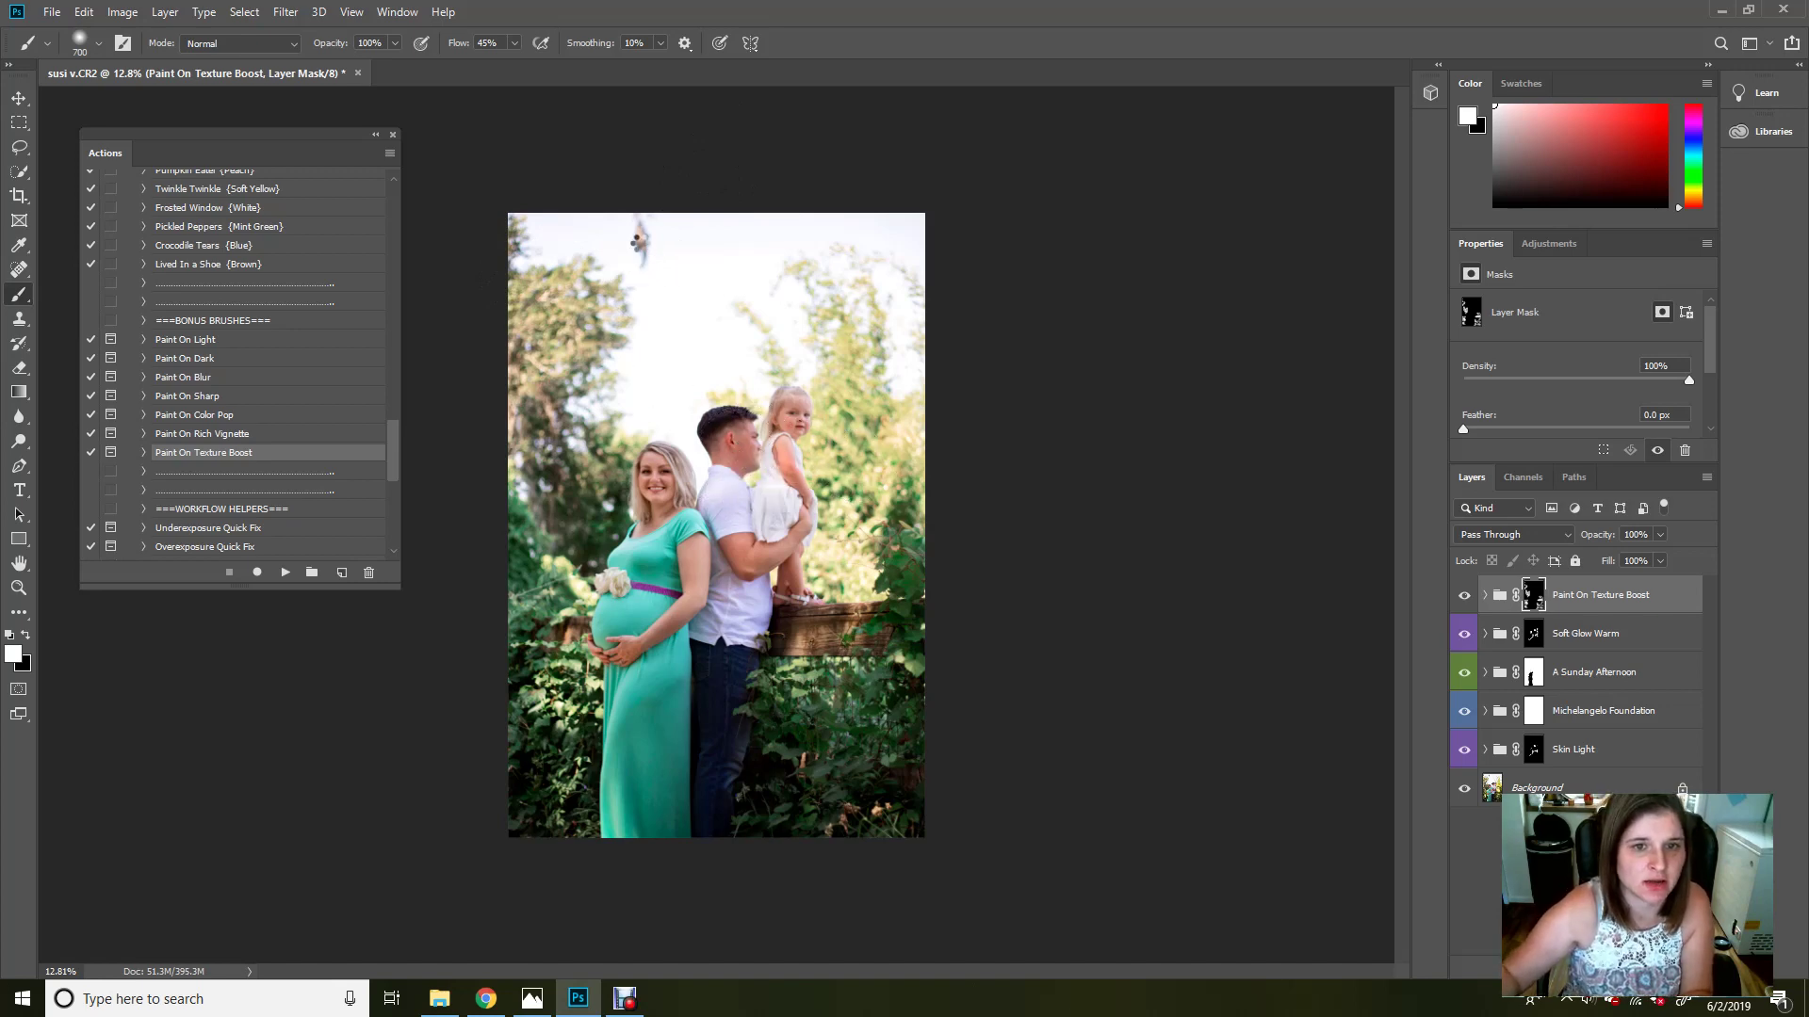
{"action": "key", "text": "ctrl+shift+e"}
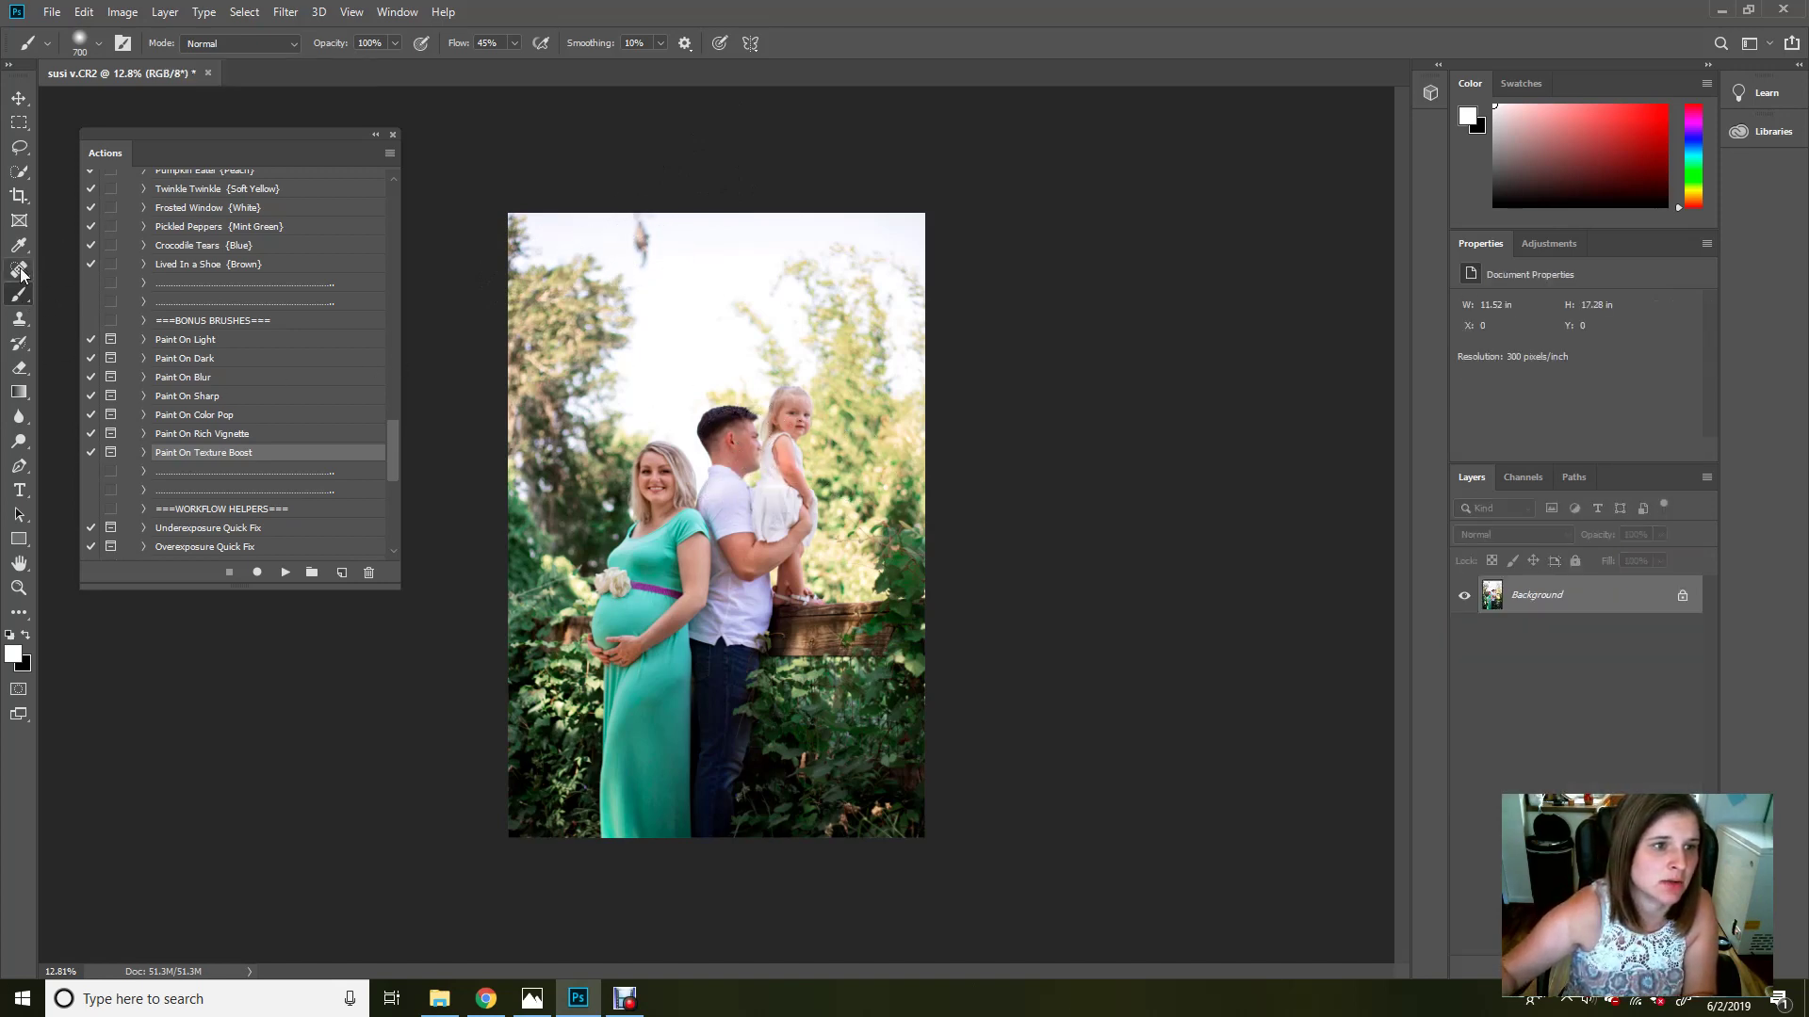
{"action": "left_click", "coordinate": [20, 272]}
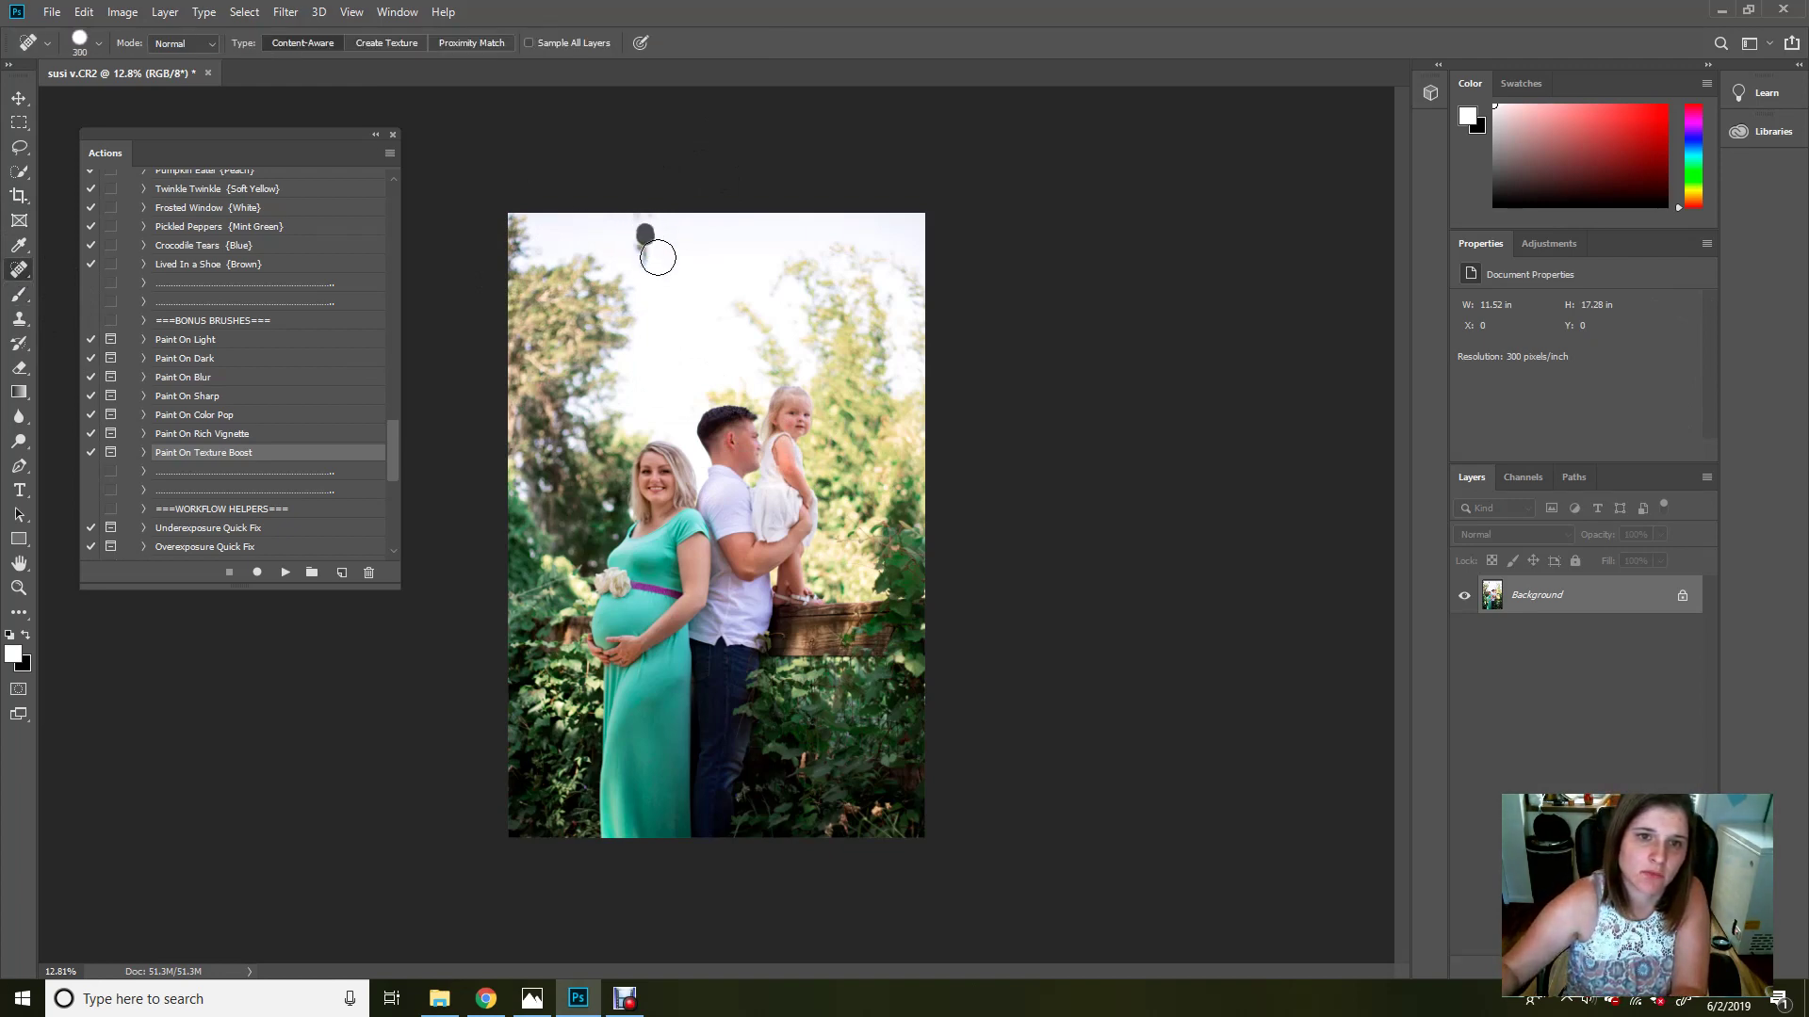
{"action": "left_click", "coordinate": [638, 247]}
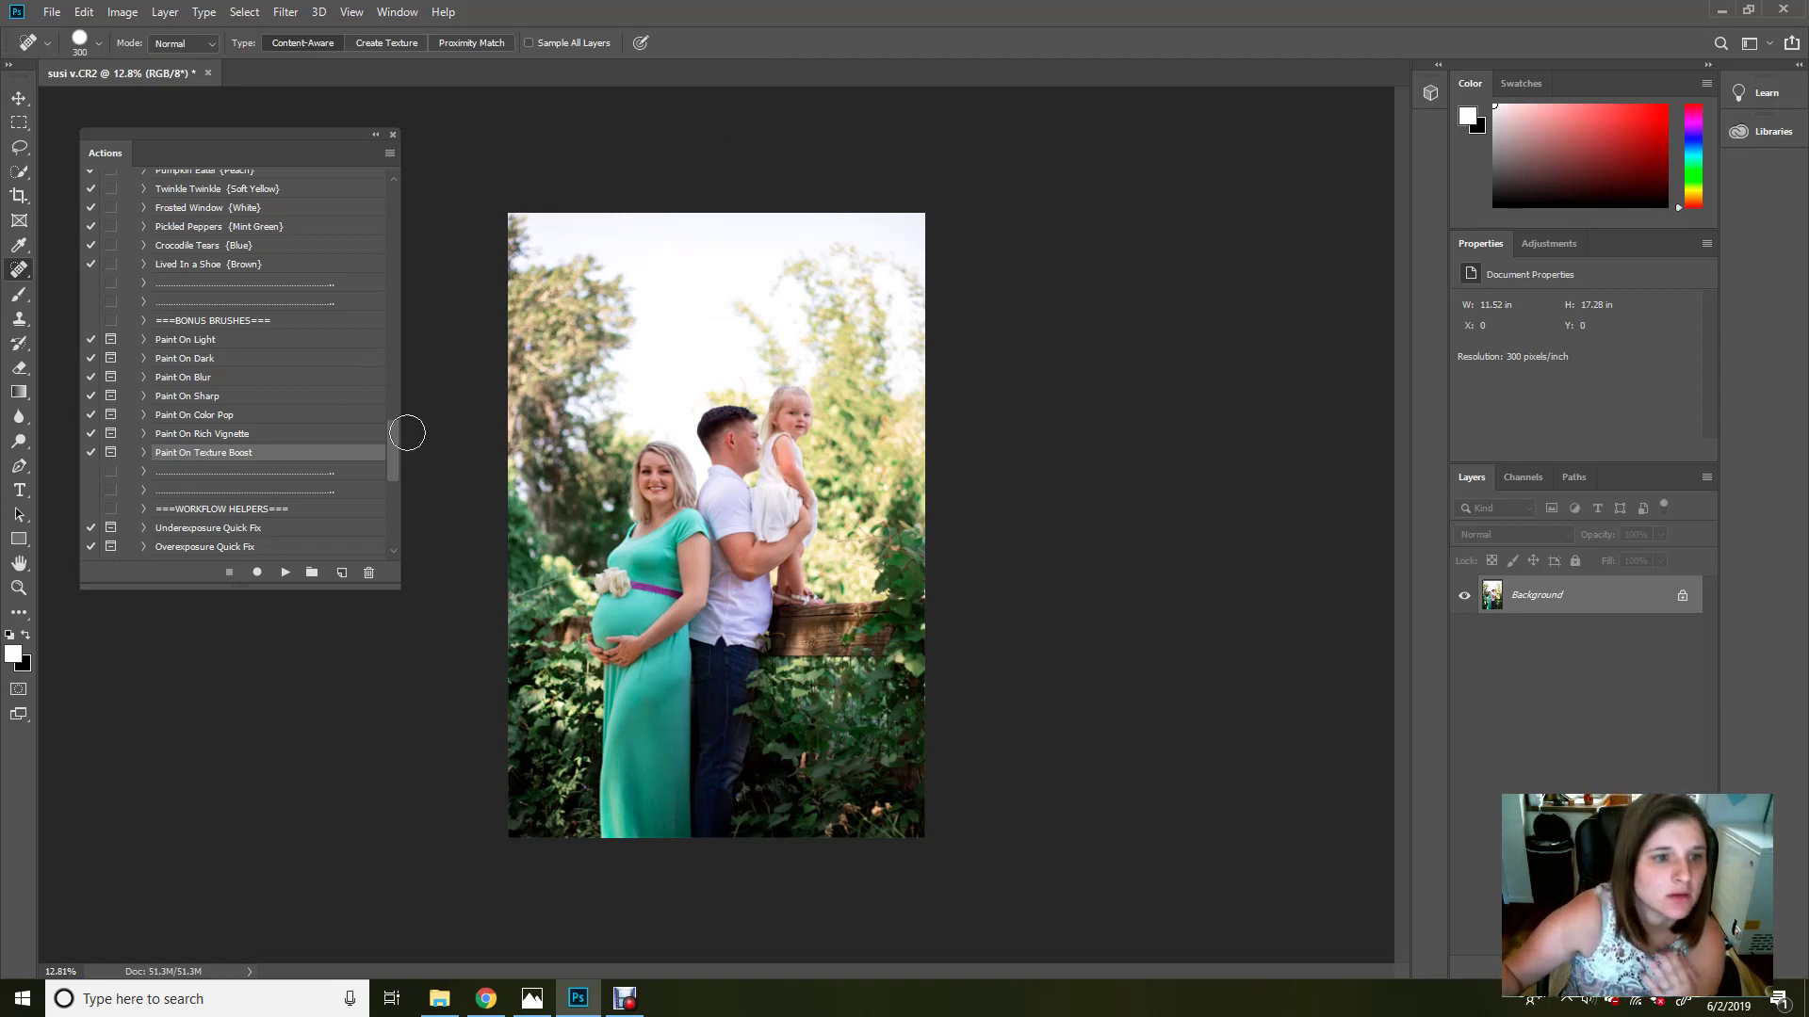
Step: Run the Paint On Color Pop action from the GTG - Newborn Essentials set and continue past its message
{"action": "left_click_drag", "start_coordinate": [392, 460], "coordinate": [400, 470]}
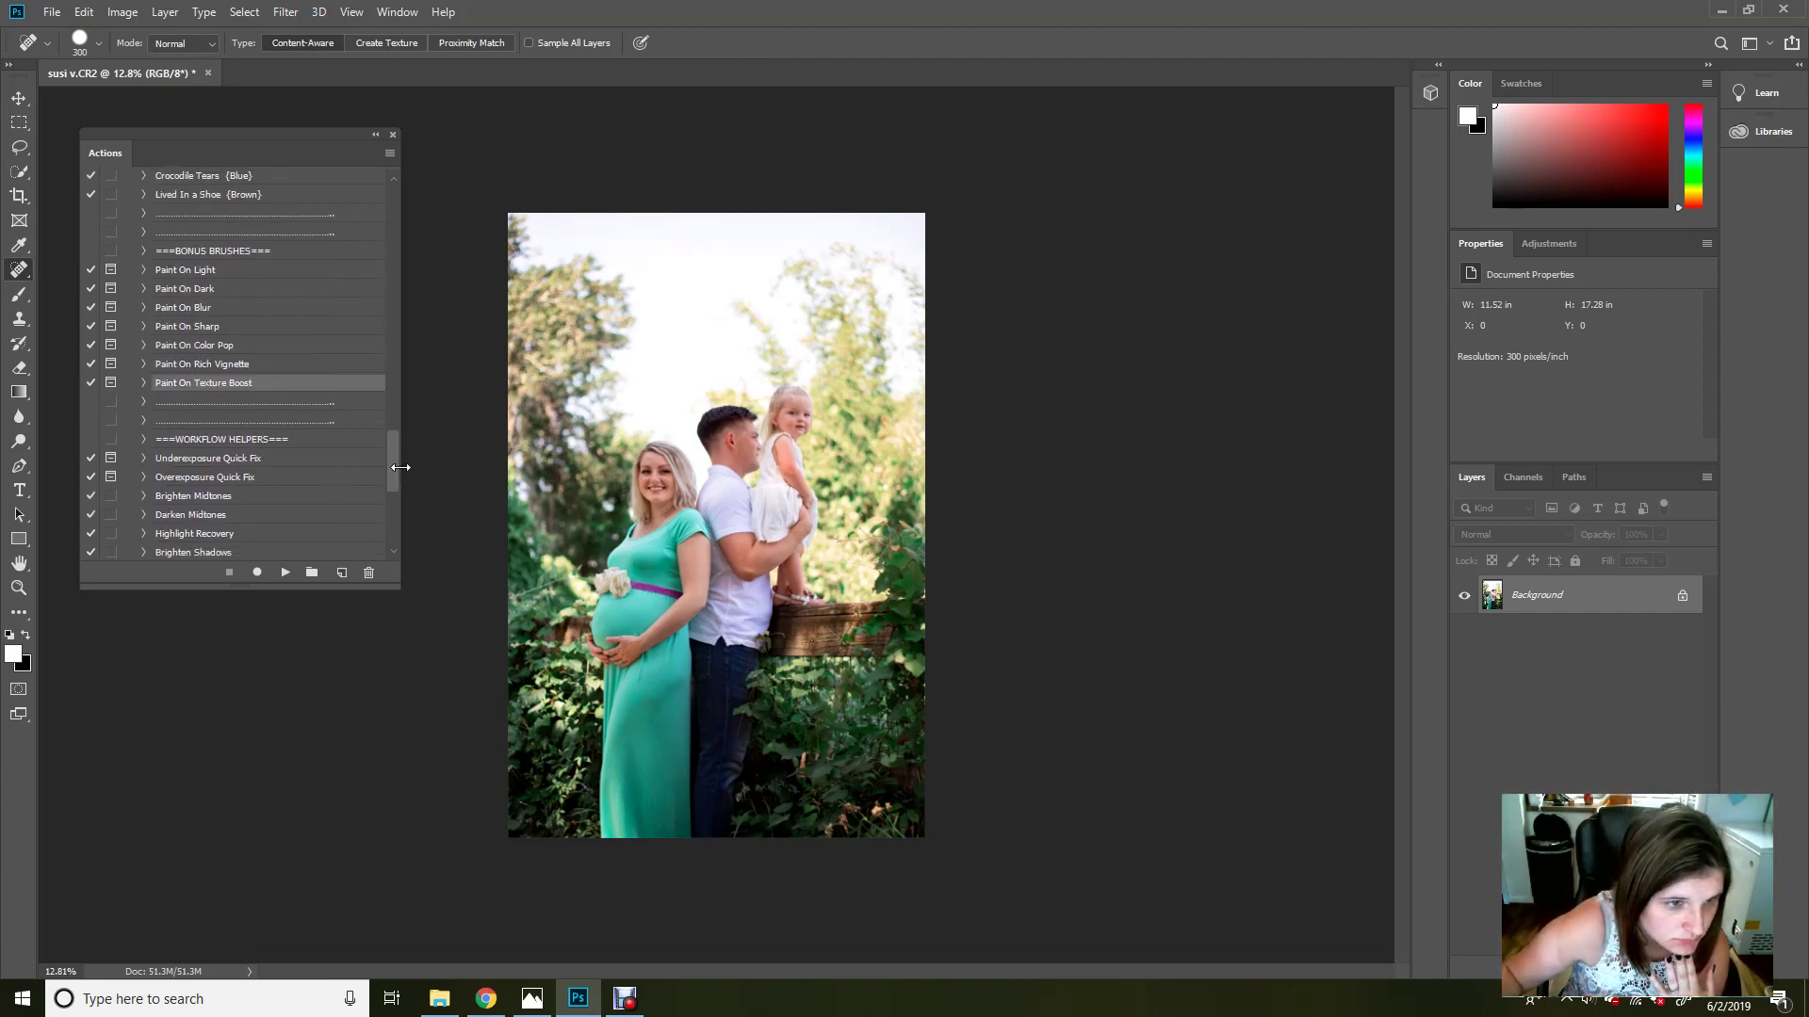
{"action": "left_click", "coordinate": [203, 347]}
{"action": "left_click", "coordinate": [287, 573]}
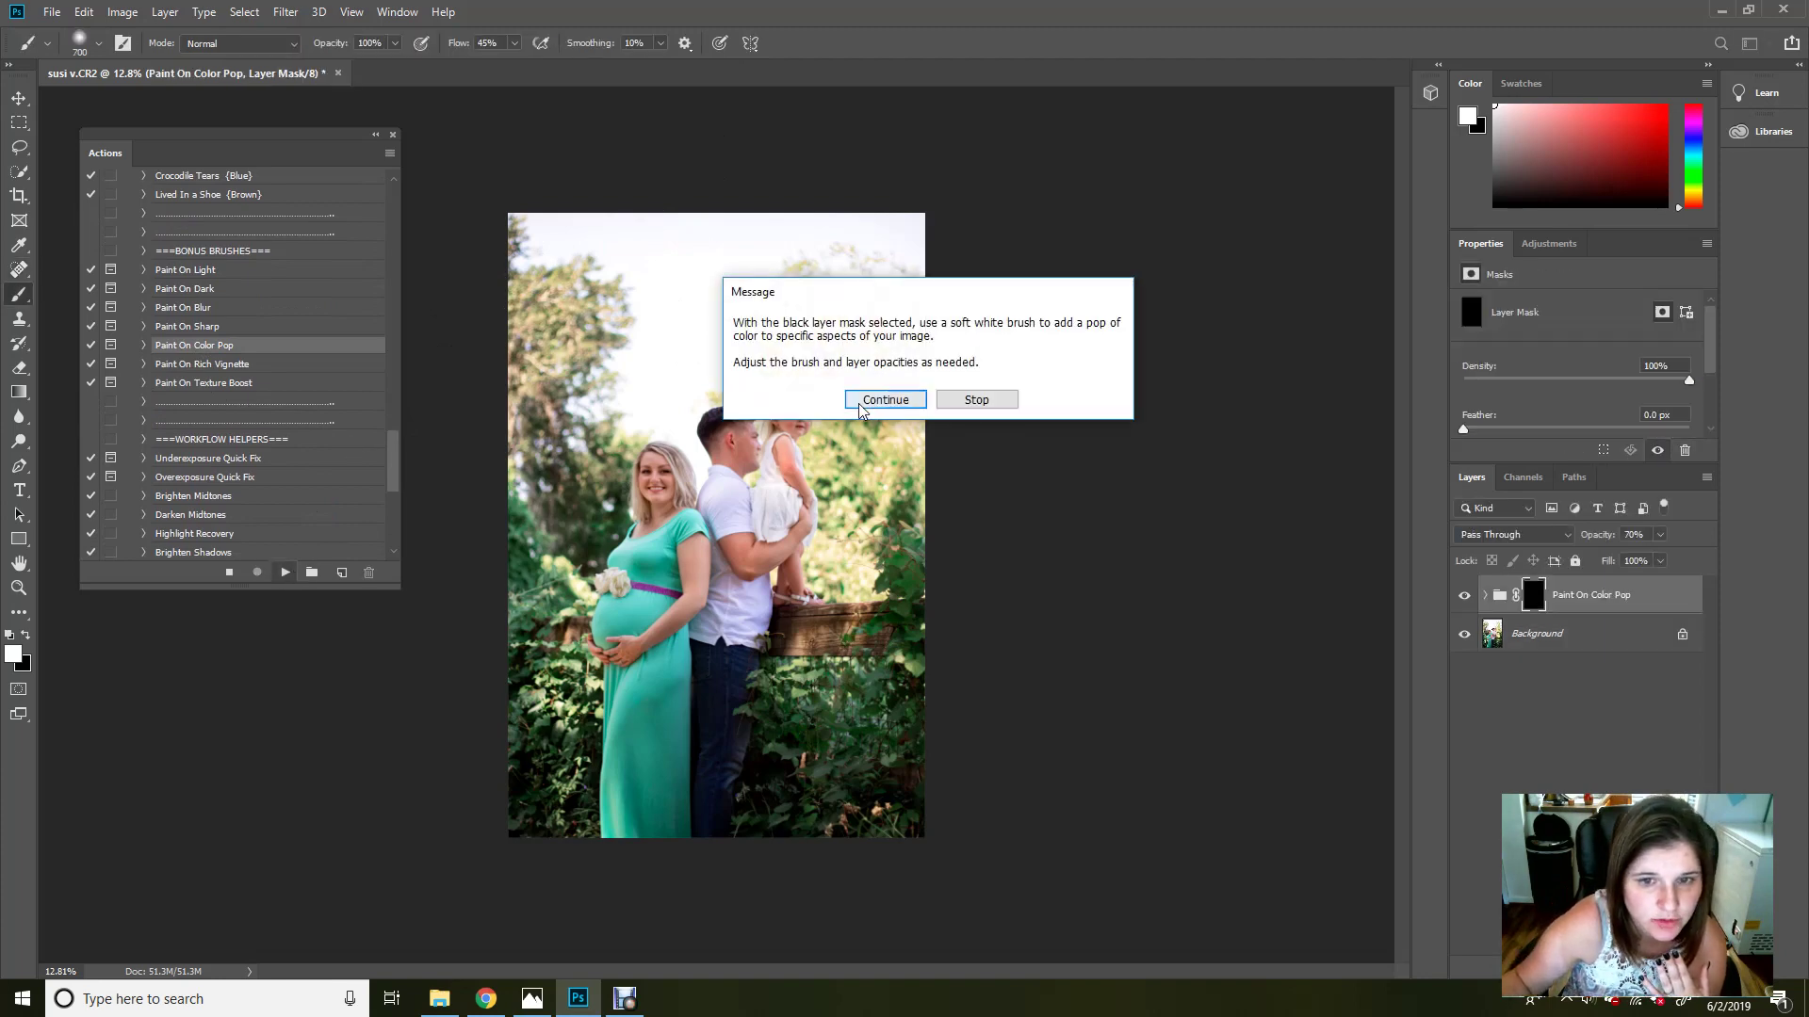
{"action": "left_click", "coordinate": [880, 406]}
Step: Paint the color pop effect in white over the woman's green dress and the lower foliage on both sides of the family
{"action": "mouse_move", "coordinate": [659, 566]}
{"action": "left_mouse_down"}
{"action": "mouse_move", "coordinate": [617, 616]}
{"action": "mouse_move", "coordinate": [664, 643]}
{"action": "left_mouse_up"}
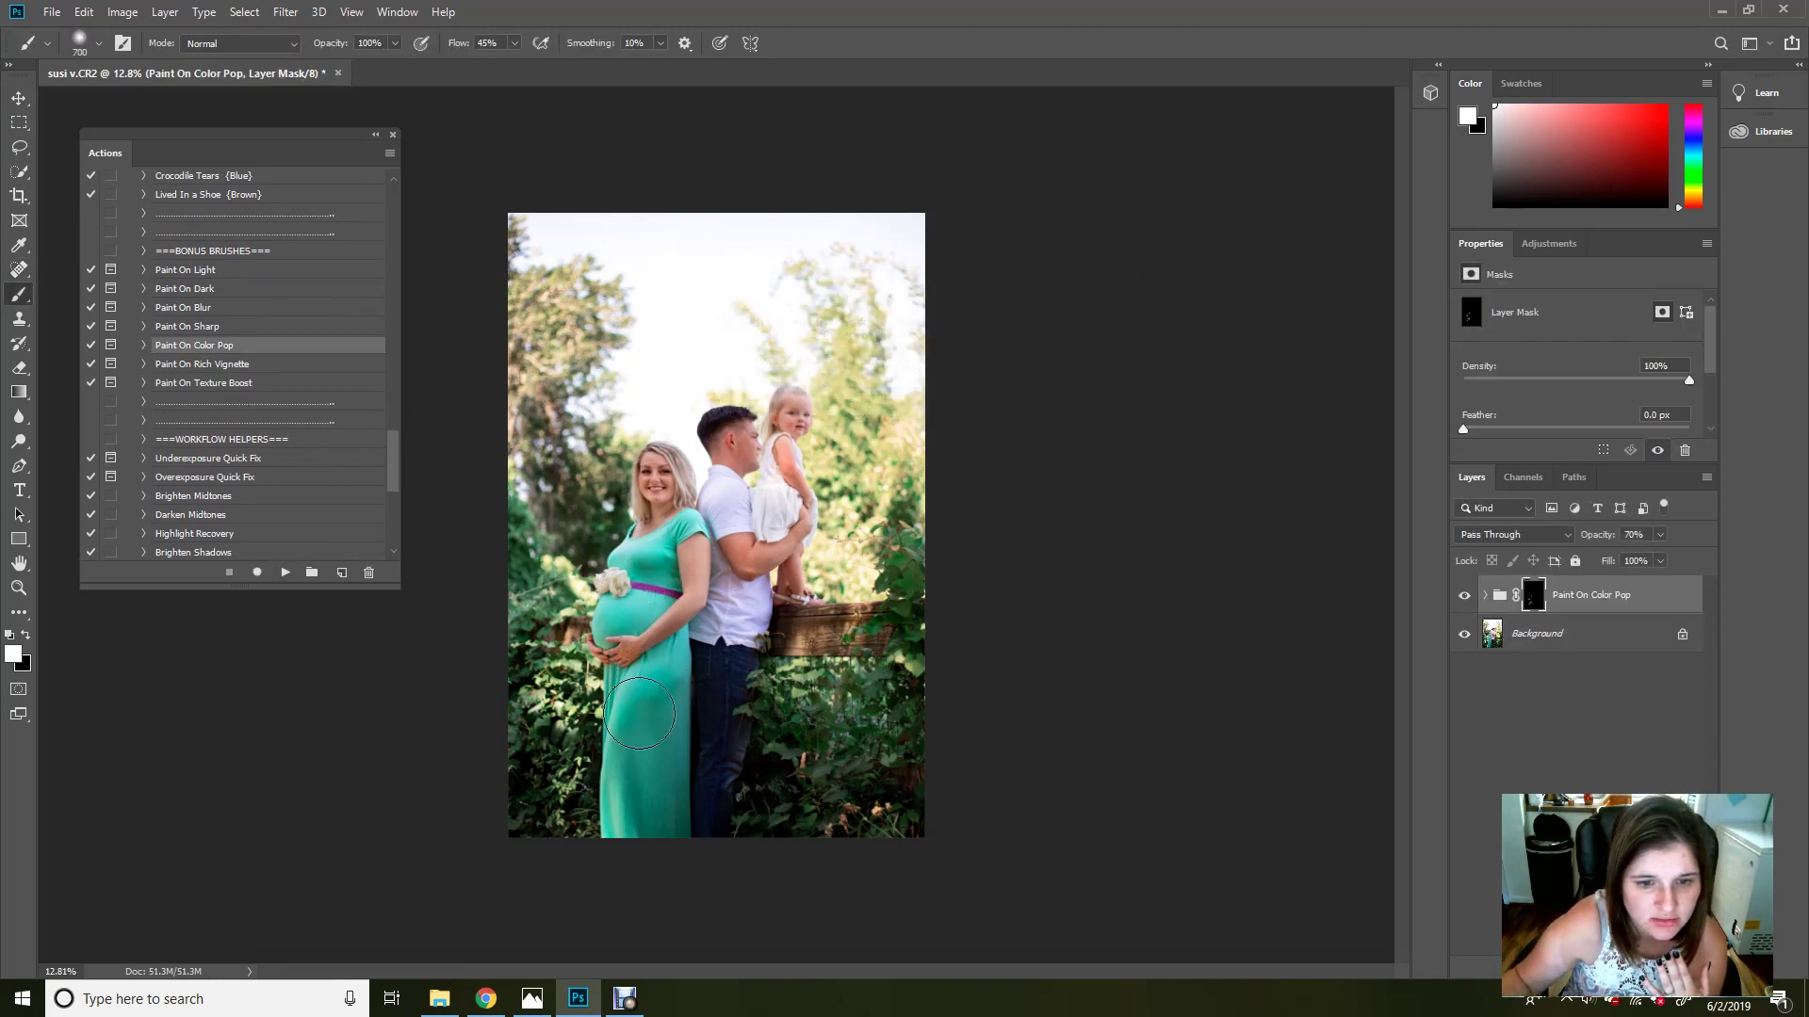
{"action": "mouse_move", "coordinate": [628, 799]}
{"action": "left_mouse_down"}
{"action": "mouse_move", "coordinate": [668, 731]}
{"action": "mouse_move", "coordinate": [665, 573]}
{"action": "left_mouse_up"}
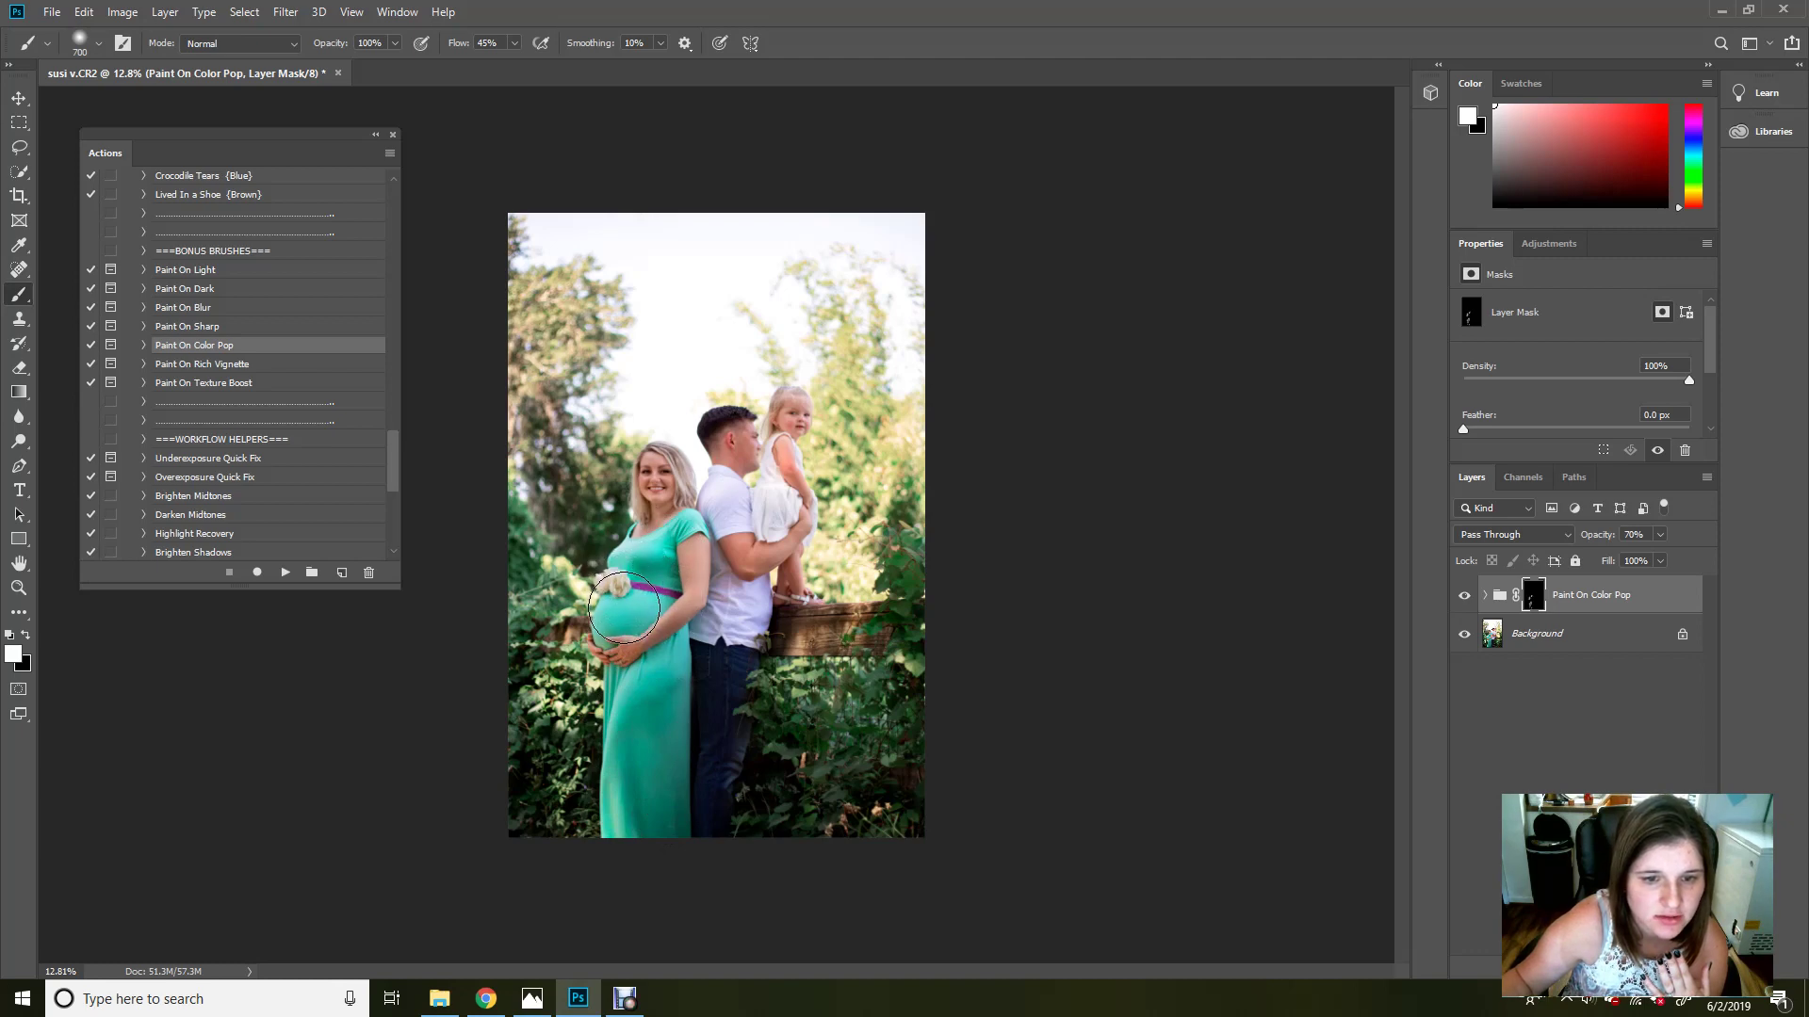
{"action": "mouse_move", "coordinate": [584, 698]}
{"action": "left_mouse_down"}
{"action": "mouse_move", "coordinate": [517, 686]}
{"action": "mouse_move", "coordinate": [549, 688]}
{"action": "mouse_move", "coordinate": [566, 763]}
{"action": "mouse_move", "coordinate": [542, 806]}
{"action": "left_mouse_up"}
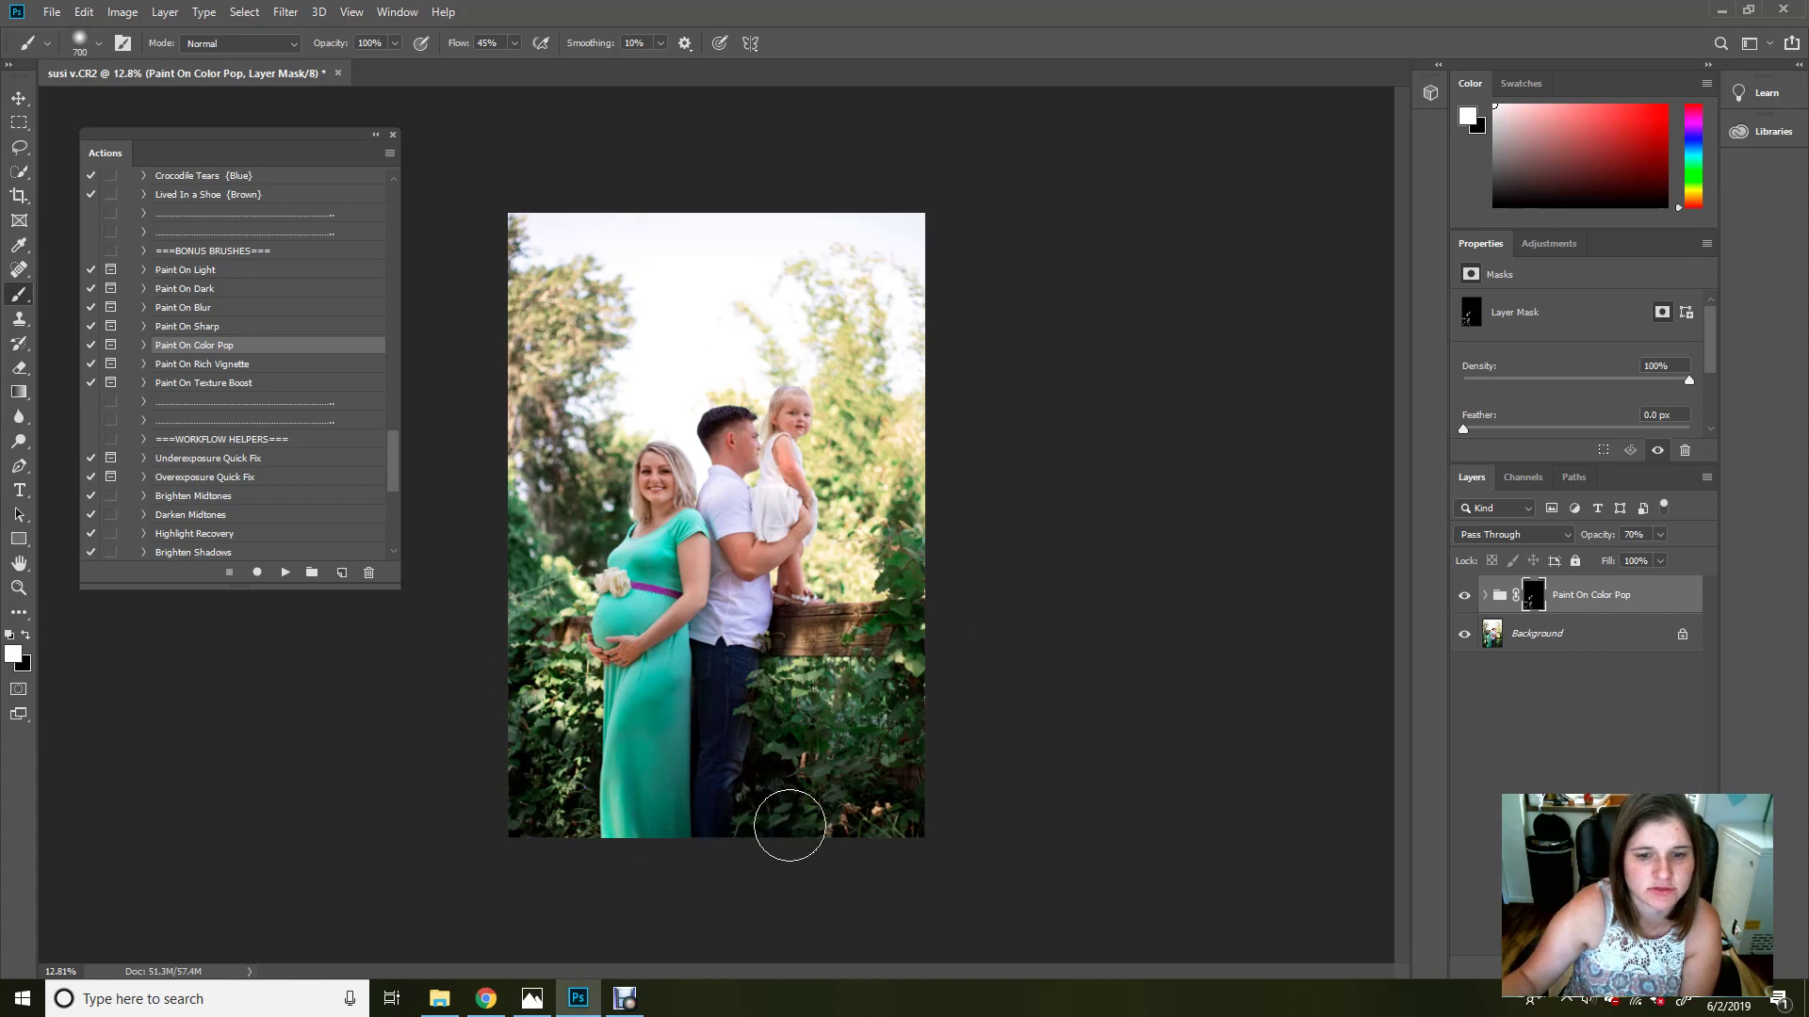
{"action": "mouse_move", "coordinate": [789, 826]}
{"action": "left_mouse_down"}
{"action": "mouse_move", "coordinate": [810, 756]}
{"action": "mouse_move", "coordinate": [873, 724]}
{"action": "mouse_move", "coordinate": [912, 513]}
{"action": "mouse_move", "coordinate": [550, 630]}
{"action": "mouse_move", "coordinate": [530, 598]}
{"action": "left_mouse_up"}
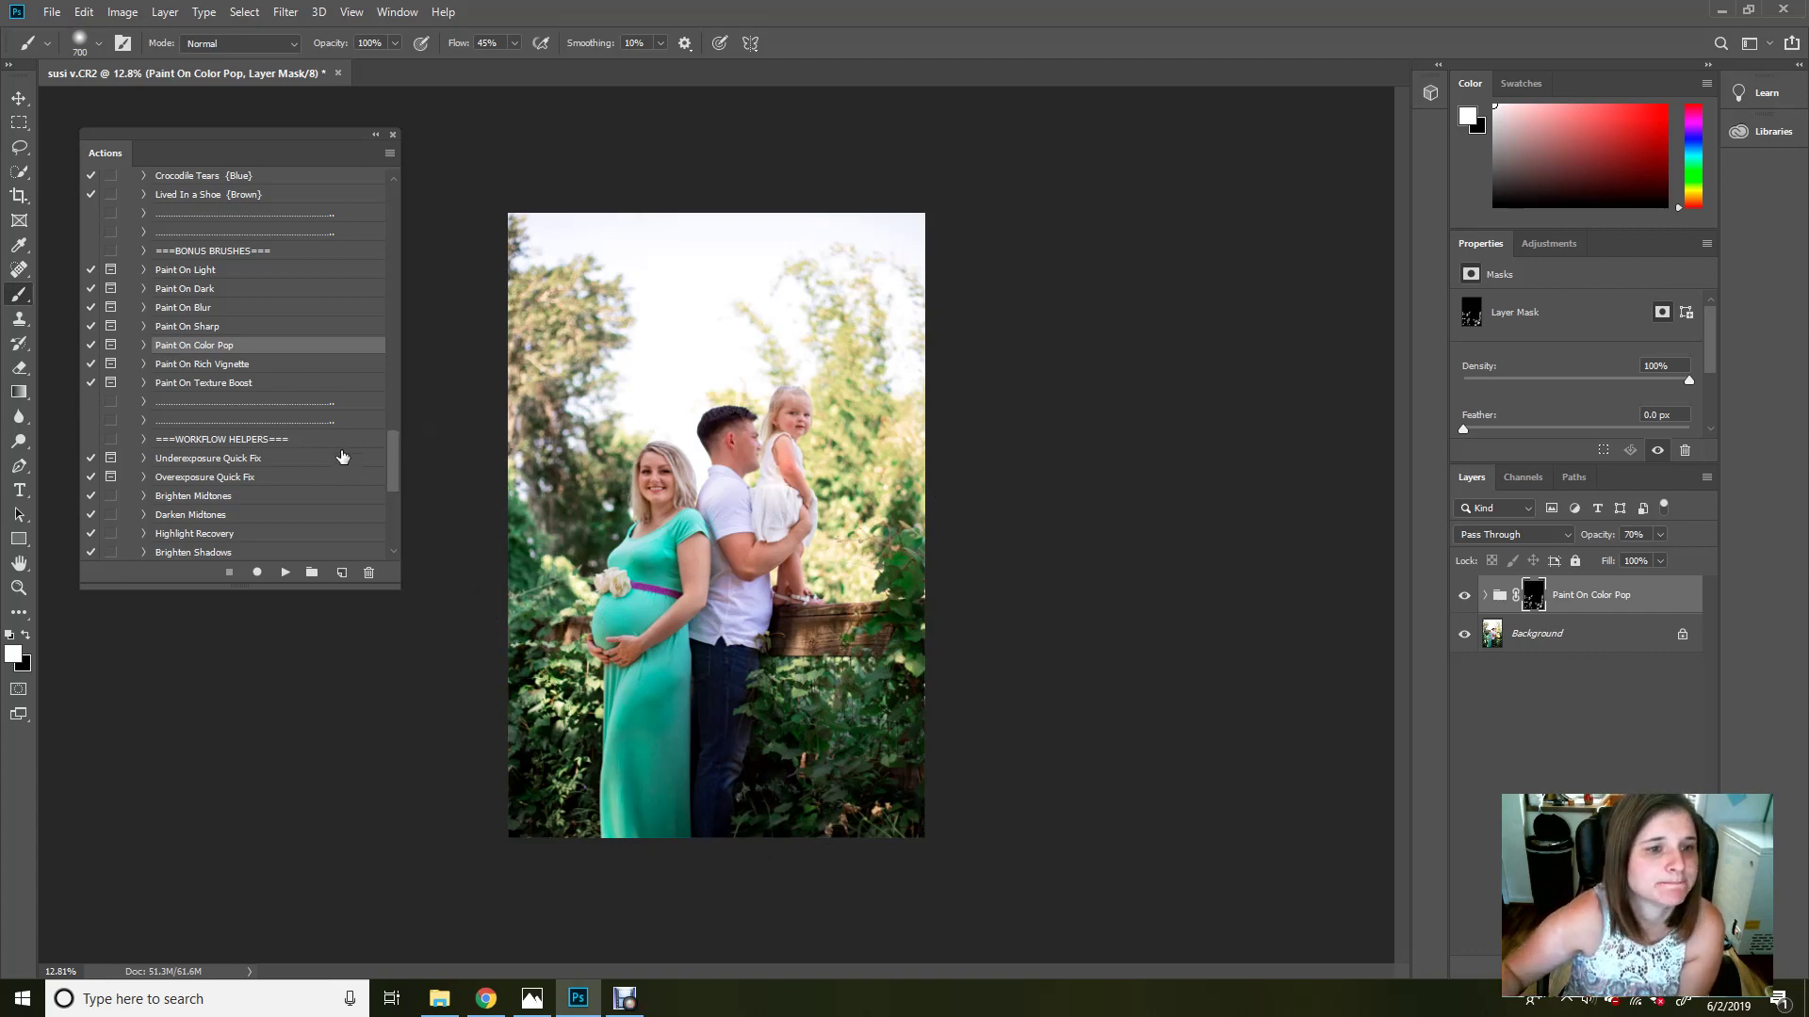
Step: Run the VIGNETTE: Butternut action from the GTG - Innocence Workflow set
{"action": "left_click_drag", "start_coordinate": [395, 479], "coordinate": [386, 226]}
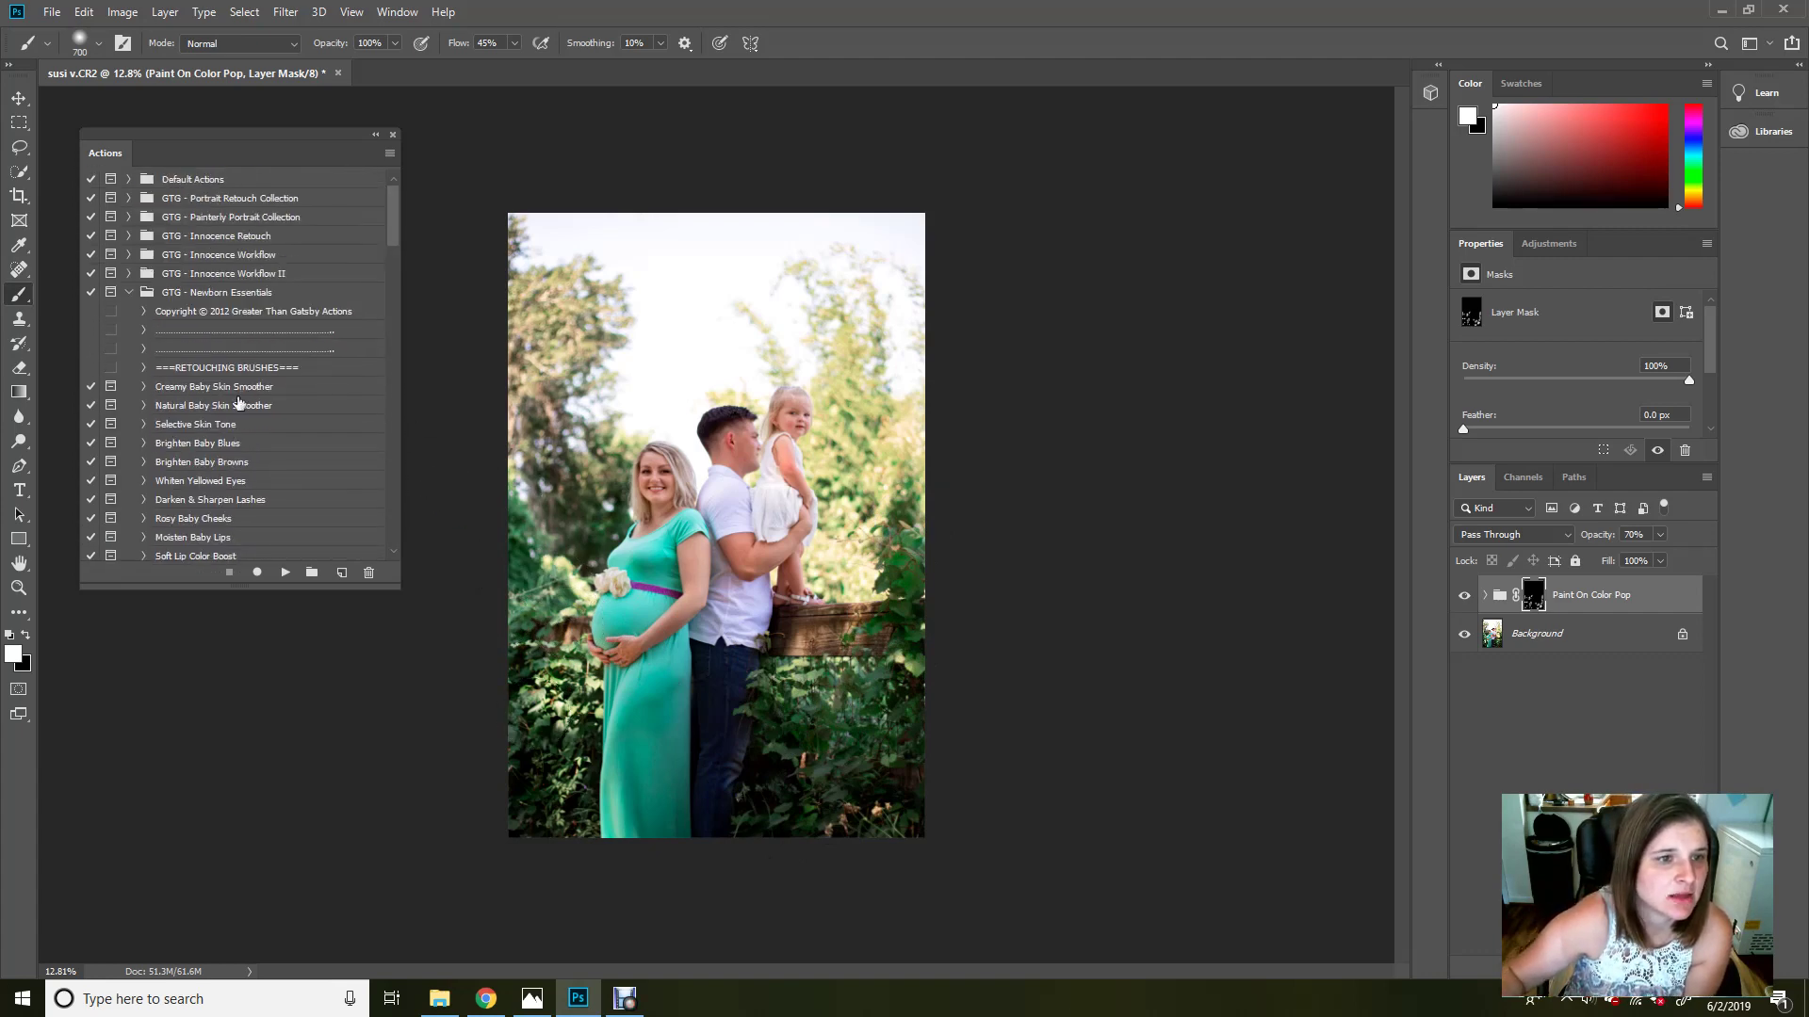
{"action": "left_click", "coordinate": [130, 293]}
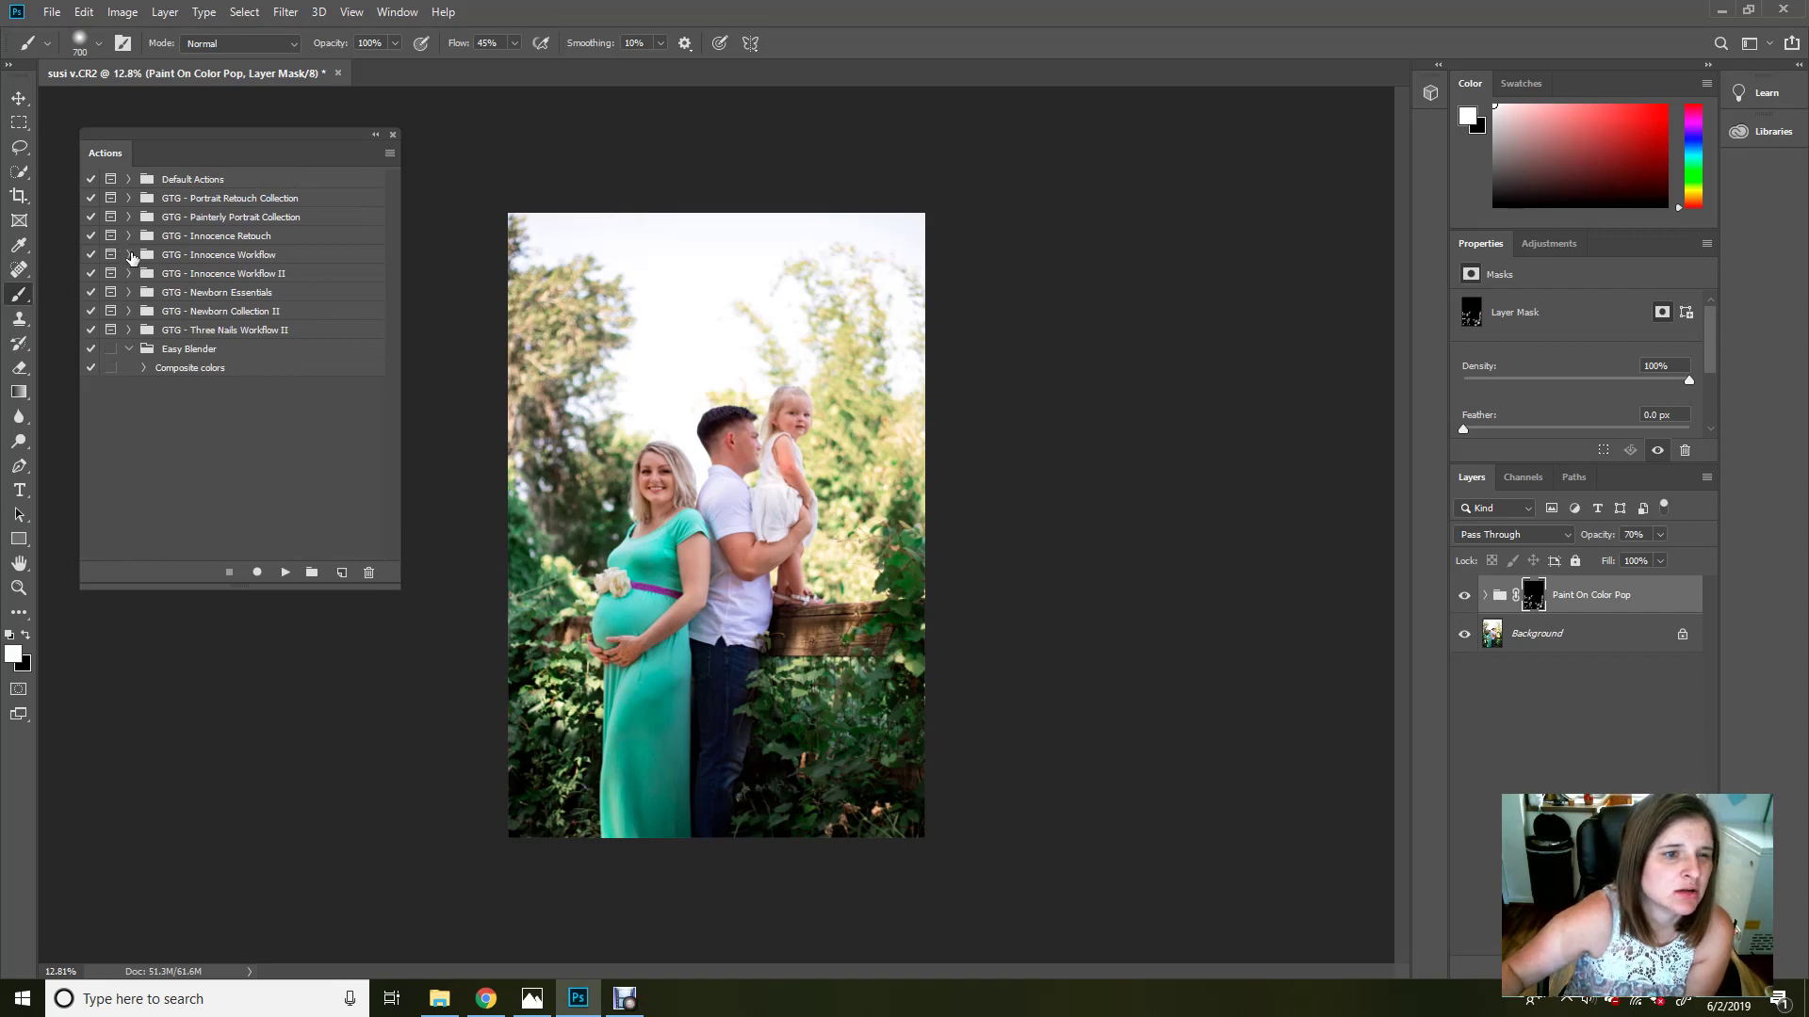
{"action": "left_click", "coordinate": [129, 256]}
{"action": "left_click_drag", "start_coordinate": [392, 217], "coordinate": [399, 469]}
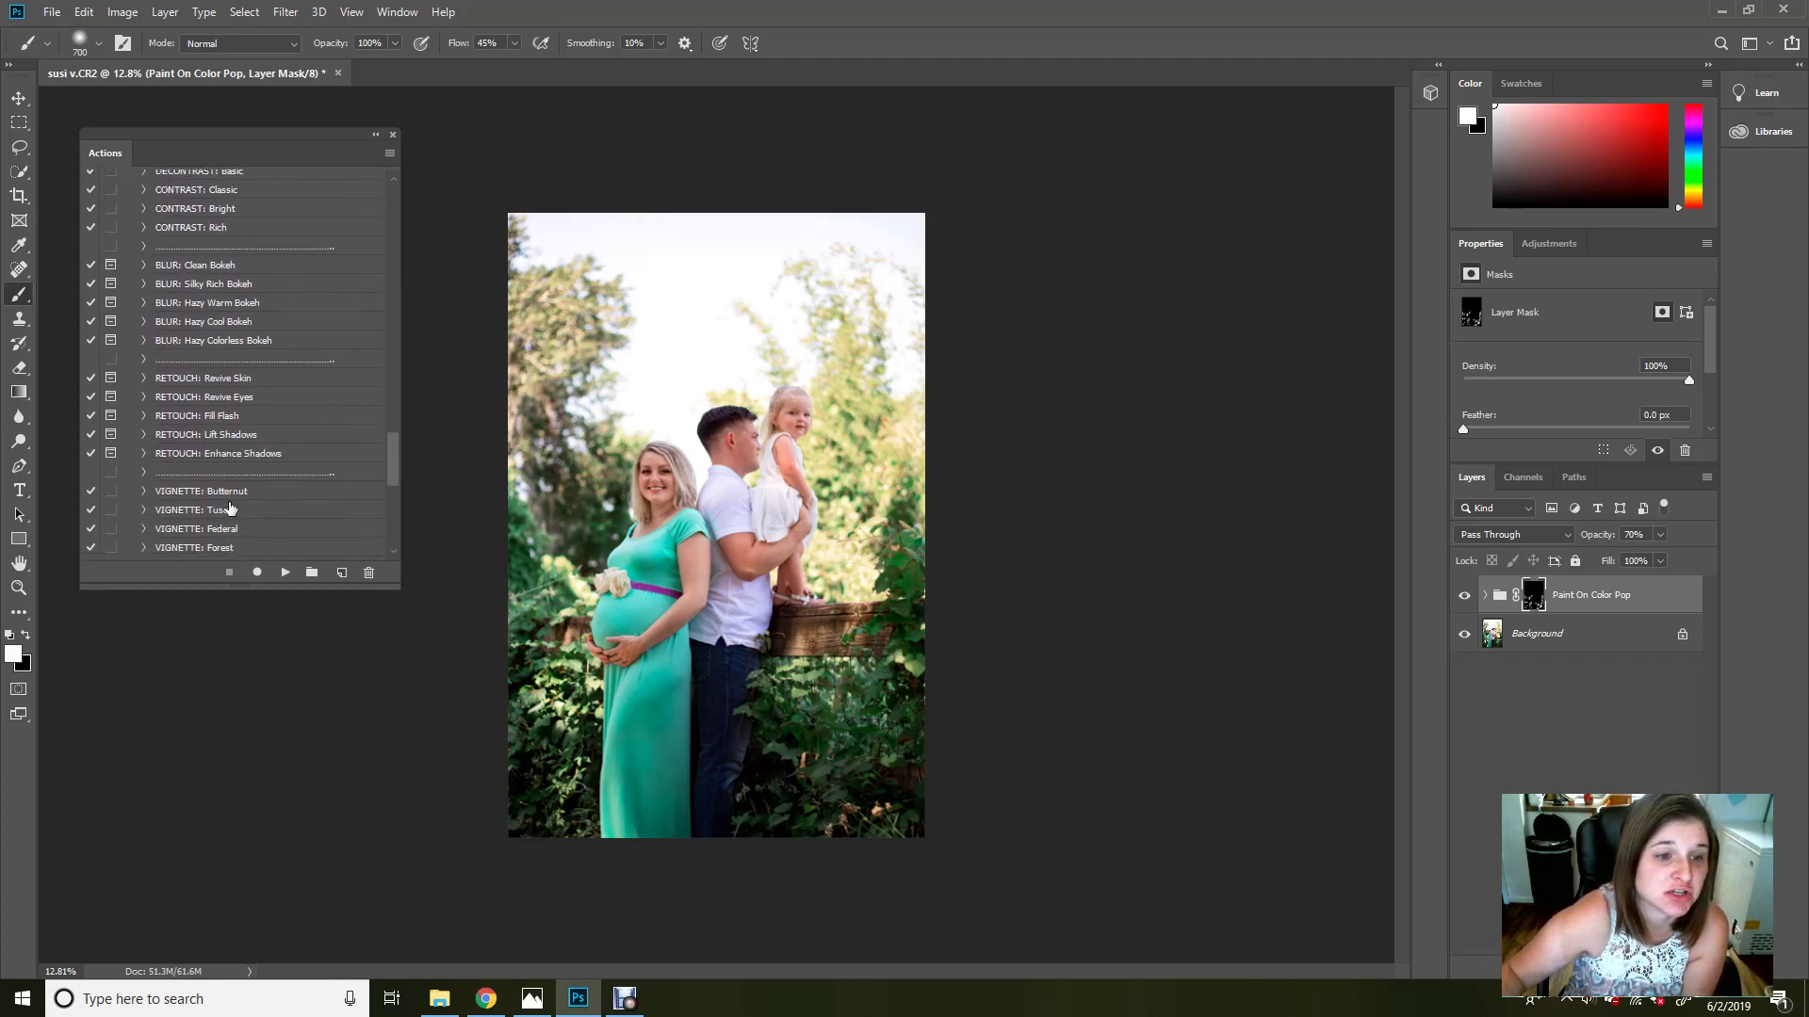
{"action": "left_click", "coordinate": [223, 492]}
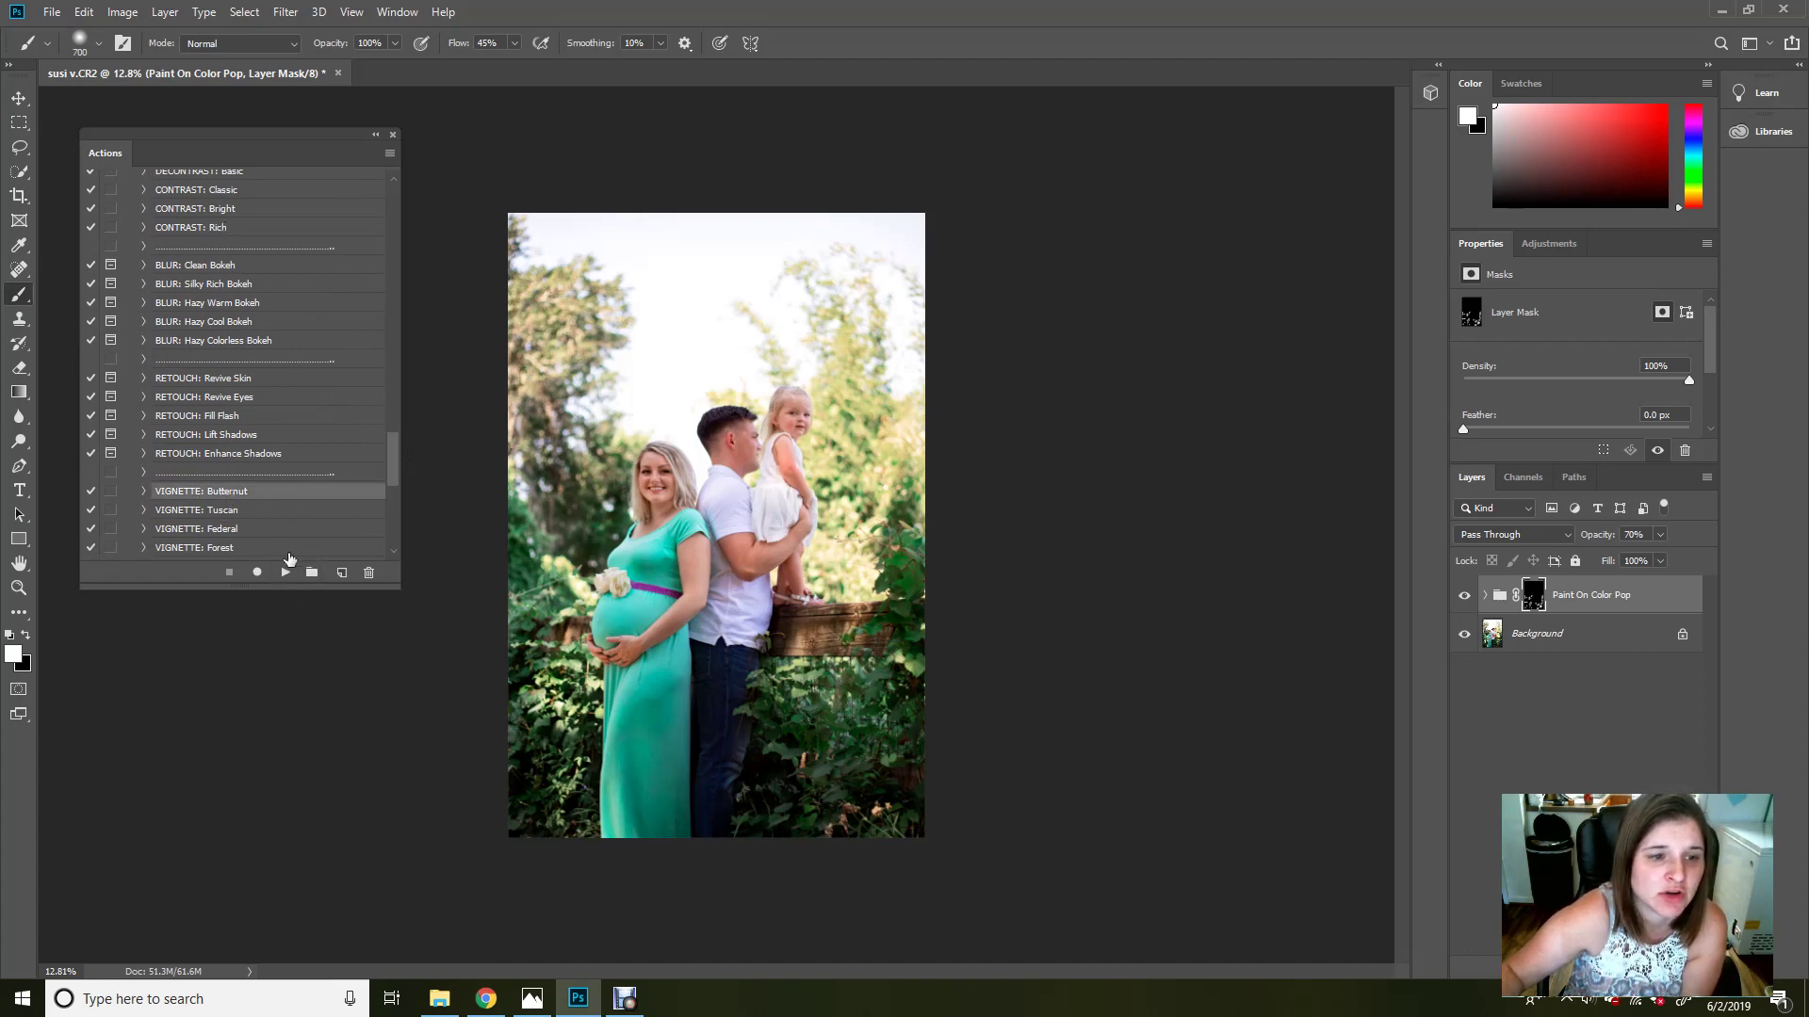
{"action": "left_click", "coordinate": [285, 574]}
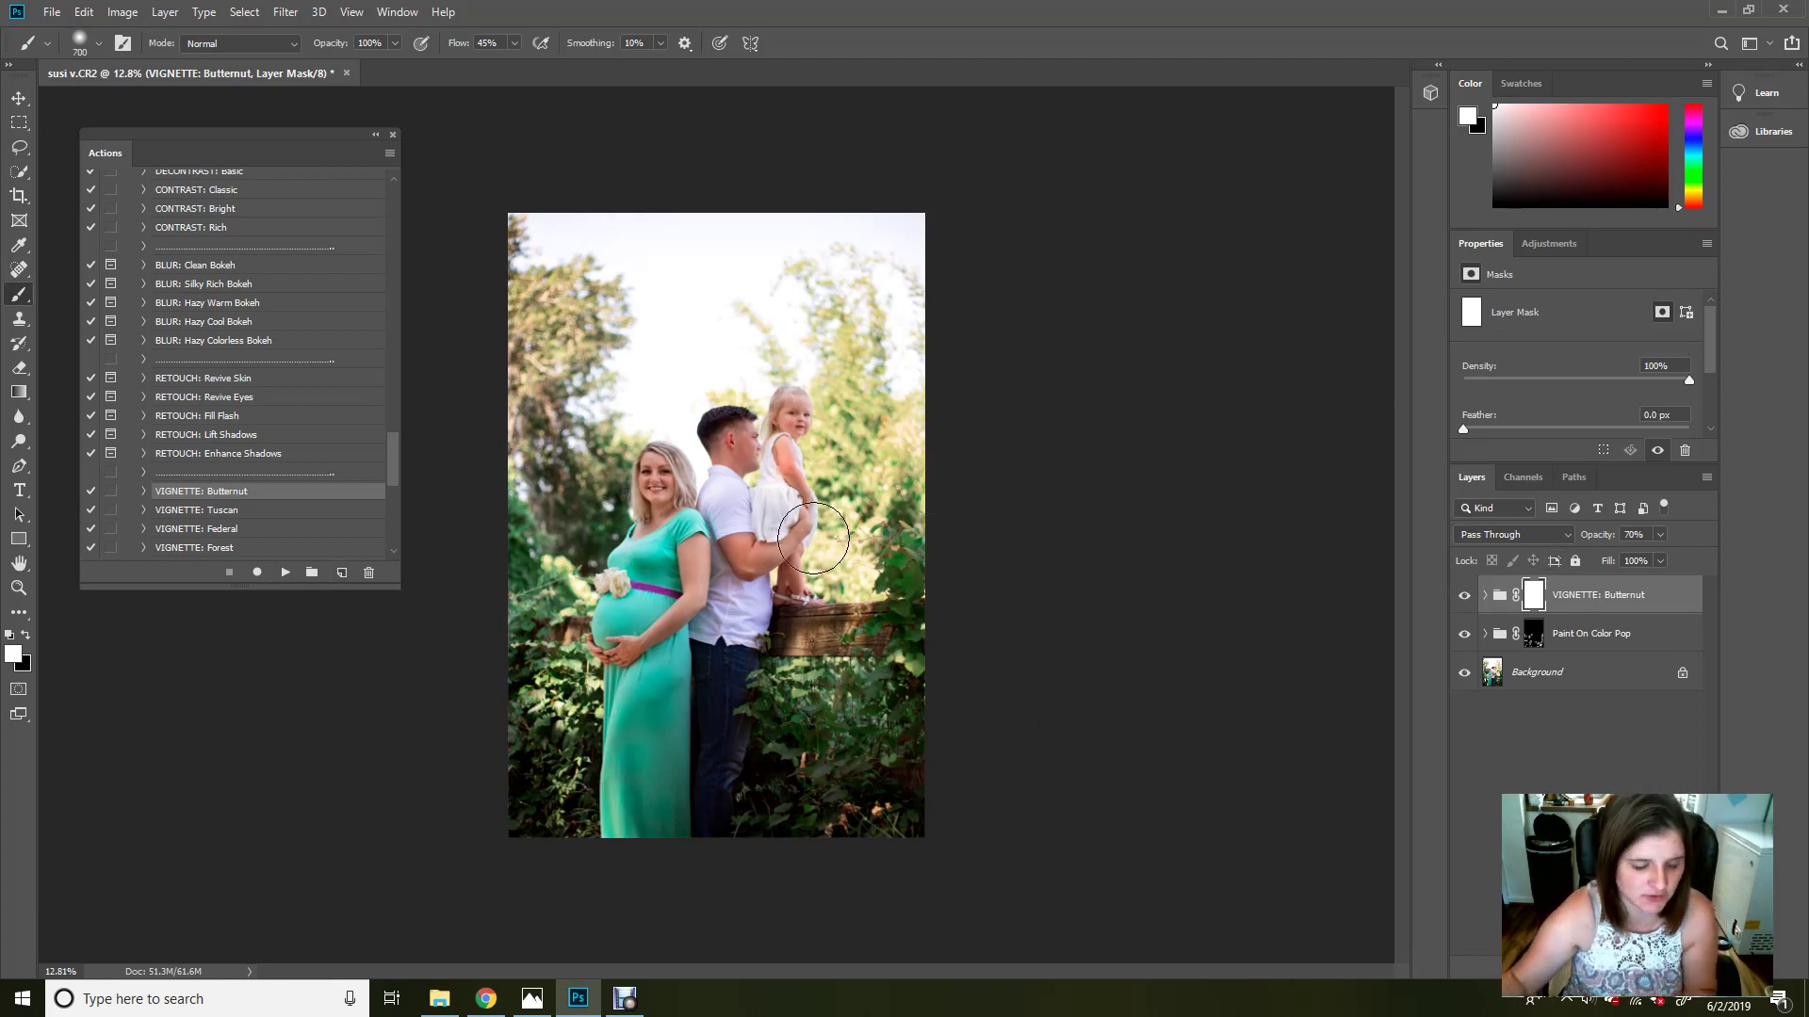
Step: Mask the Butternut vignette off the trees along the photo's left and right edges with black, with the group's opacity set to 70%
{"action": "key", "text": "x"}
{"action": "mouse_move", "coordinate": [540, 578]}
{"action": "left_mouse_down"}
{"action": "mouse_move", "coordinate": [492, 492]}
{"action": "mouse_move", "coordinate": [534, 391]}
{"action": "mouse_move", "coordinate": [427, 372]}
{"action": "mouse_move", "coordinate": [476, 296]}
{"action": "left_mouse_up"}
{"action": "mouse_move", "coordinate": [919, 461]}
{"action": "left_mouse_down"}
{"action": "mouse_move", "coordinate": [925, 363]}
{"action": "mouse_move", "coordinate": [903, 503]}
{"action": "left_mouse_up"}
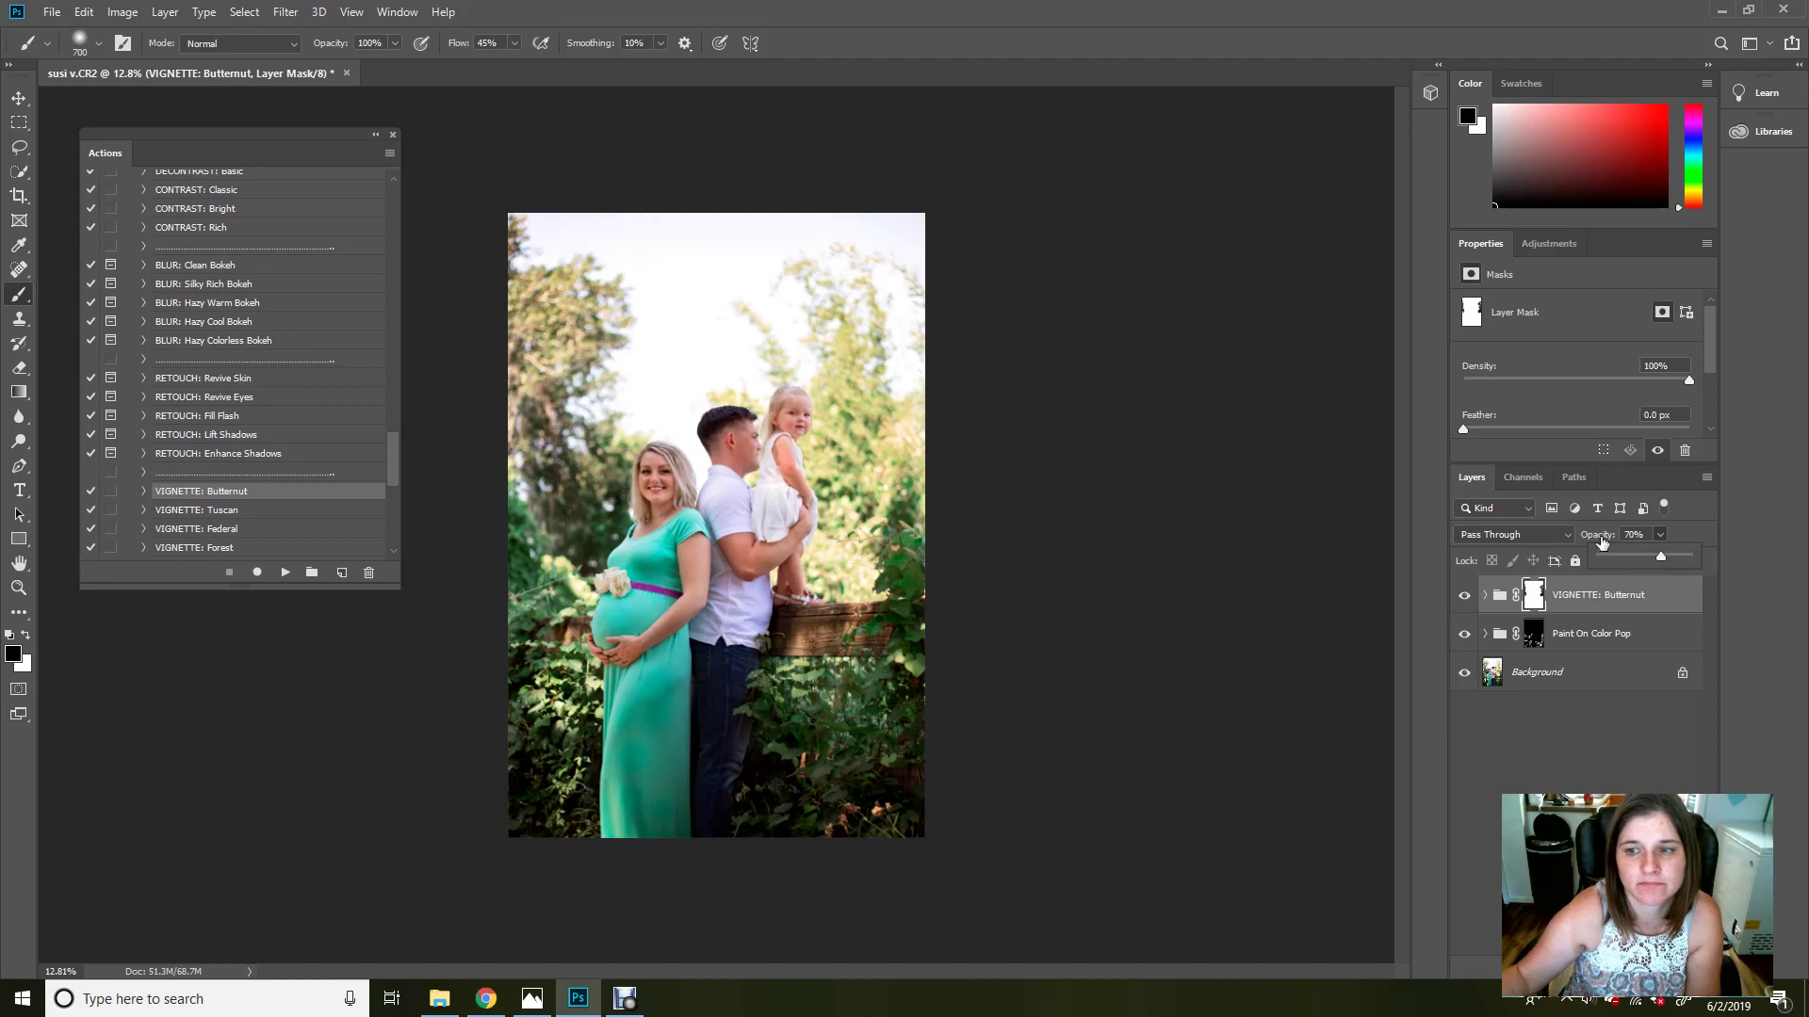
{"action": "left_click_drag", "start_coordinate": [1658, 556], "coordinate": [1662, 557]}
Step: Run the Matte The Edges action from the GTG - Newborn Collection II set and set its group opacity to 57%
{"action": "left_click_drag", "start_coordinate": [392, 468], "coordinate": [367, 212]}
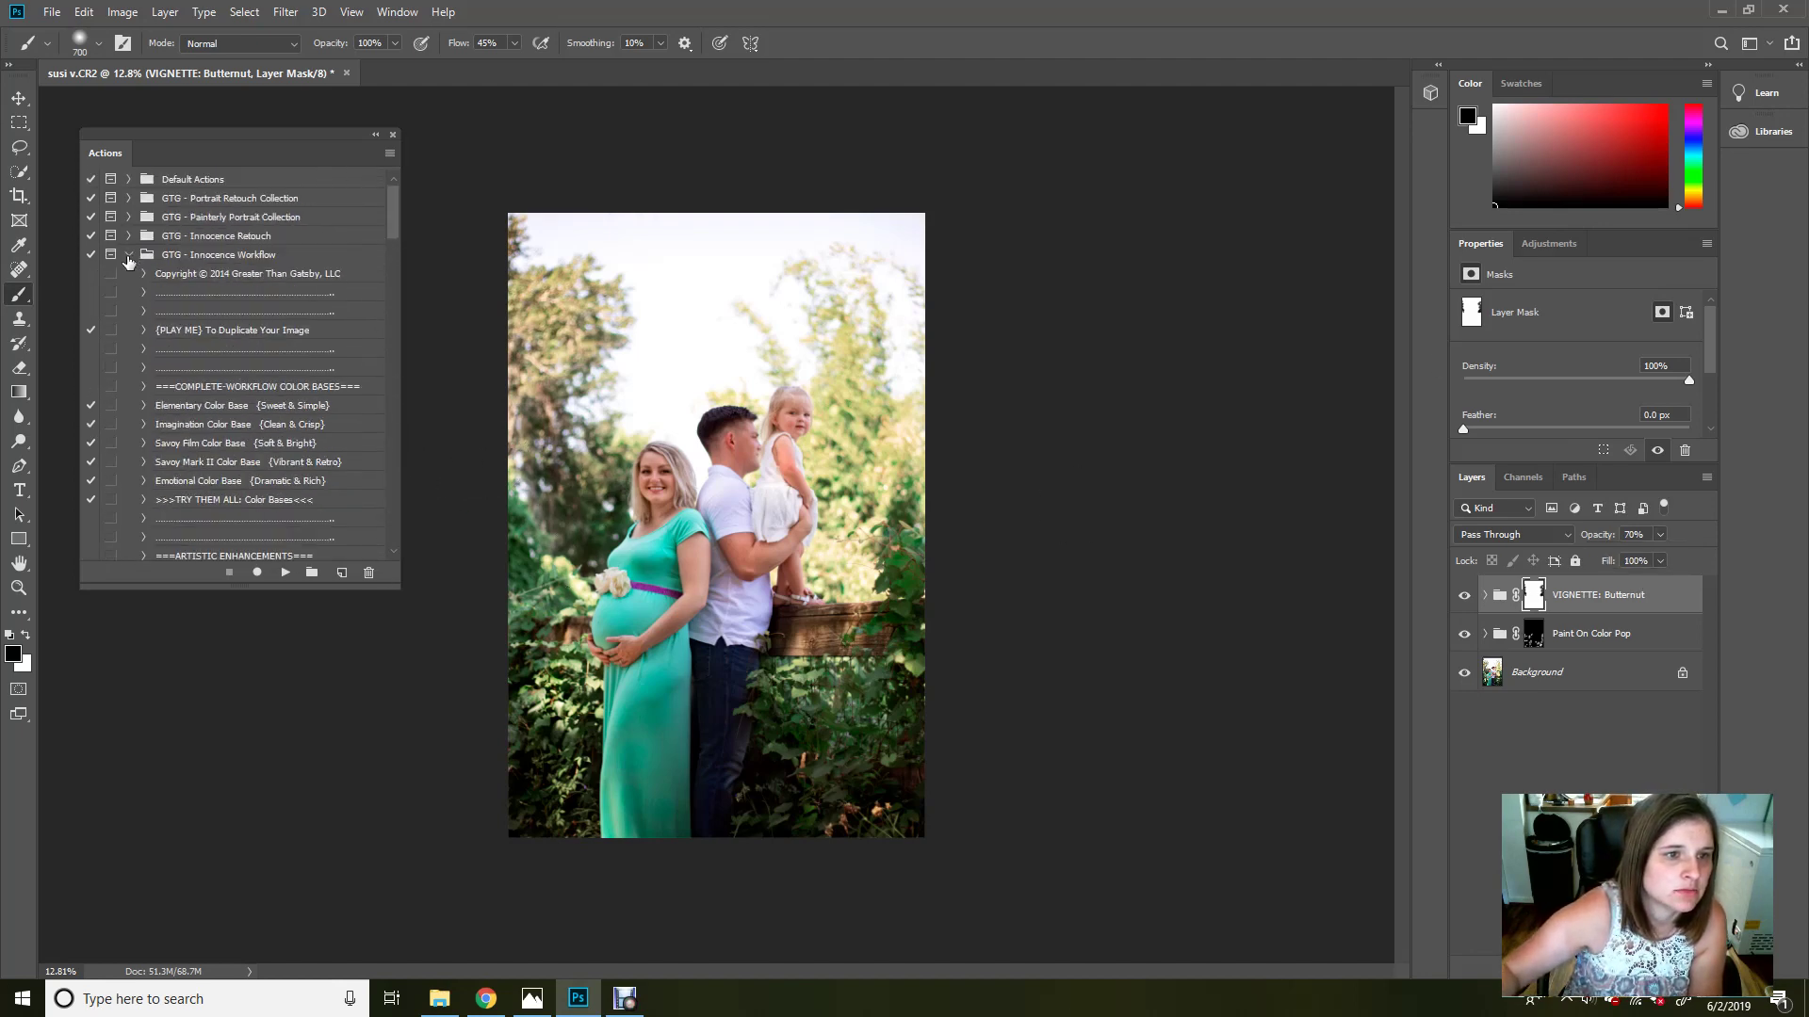
{"action": "left_click", "coordinate": [130, 255]}
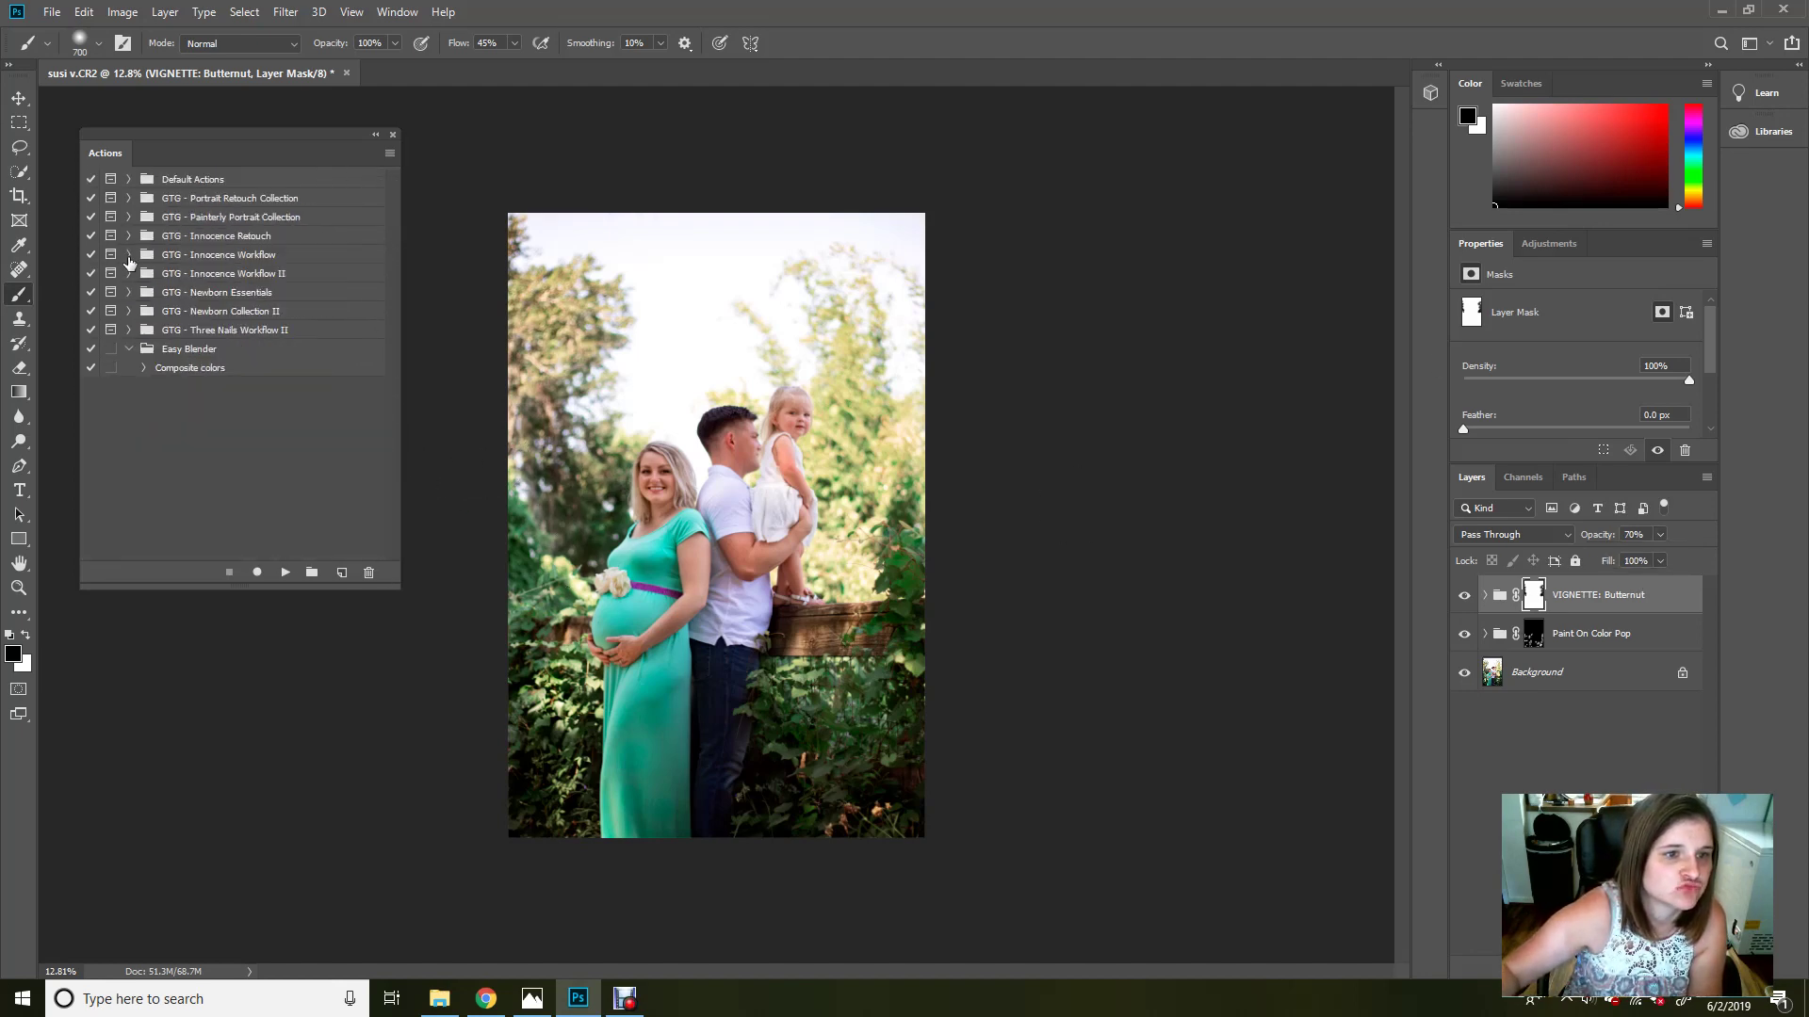
{"action": "left_click", "coordinate": [129, 316]}
{"action": "left_click_drag", "start_coordinate": [393, 215], "coordinate": [399, 417]}
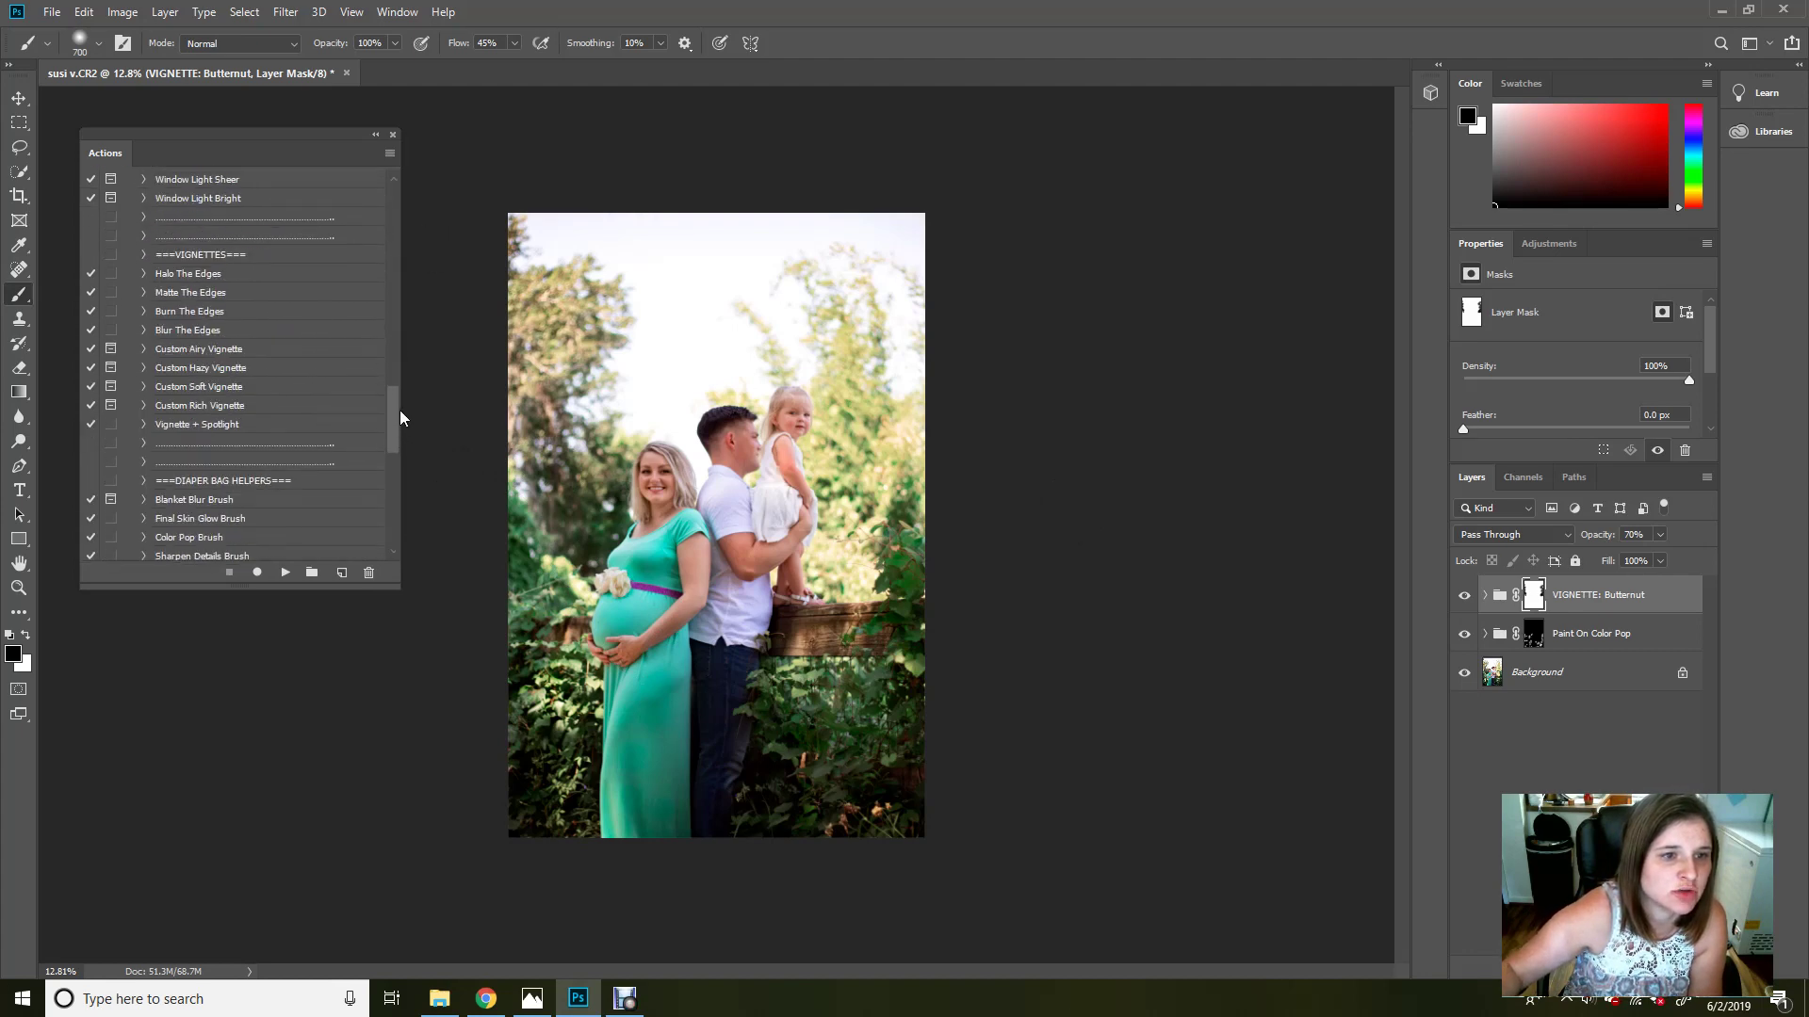
{"action": "left_click", "coordinate": [201, 292]}
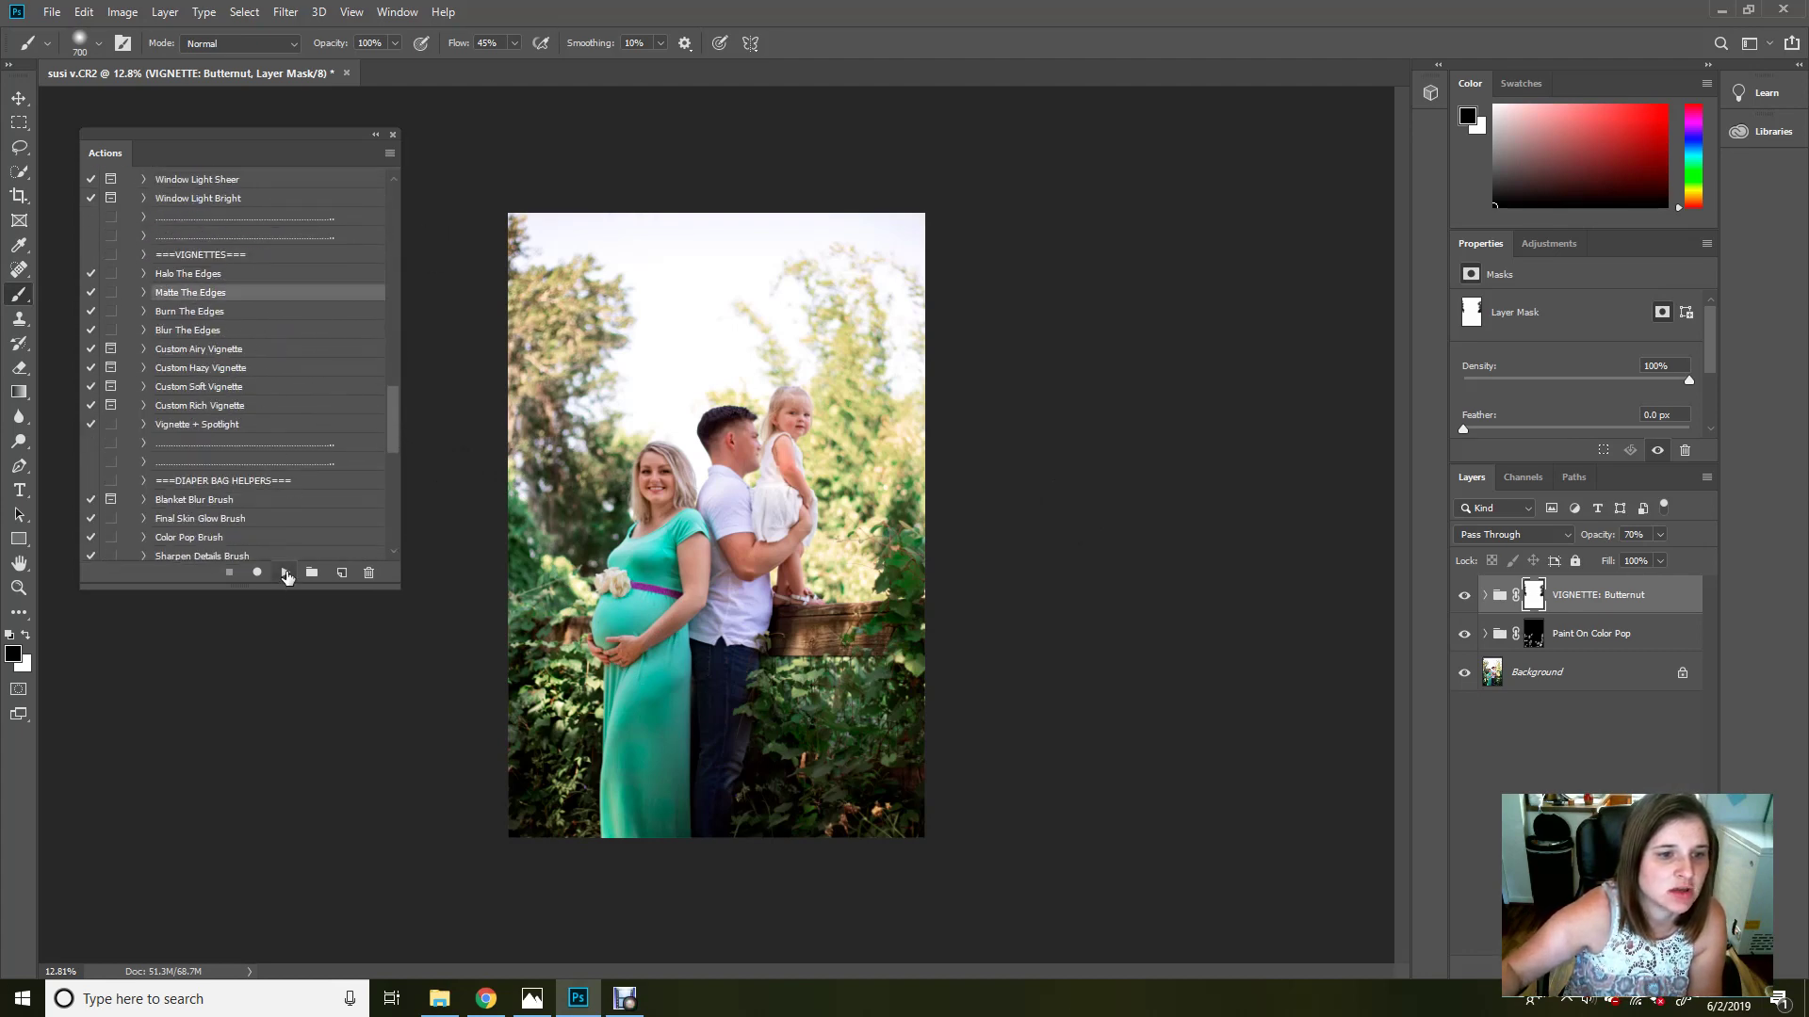
{"action": "left_click", "coordinate": [286, 574]}
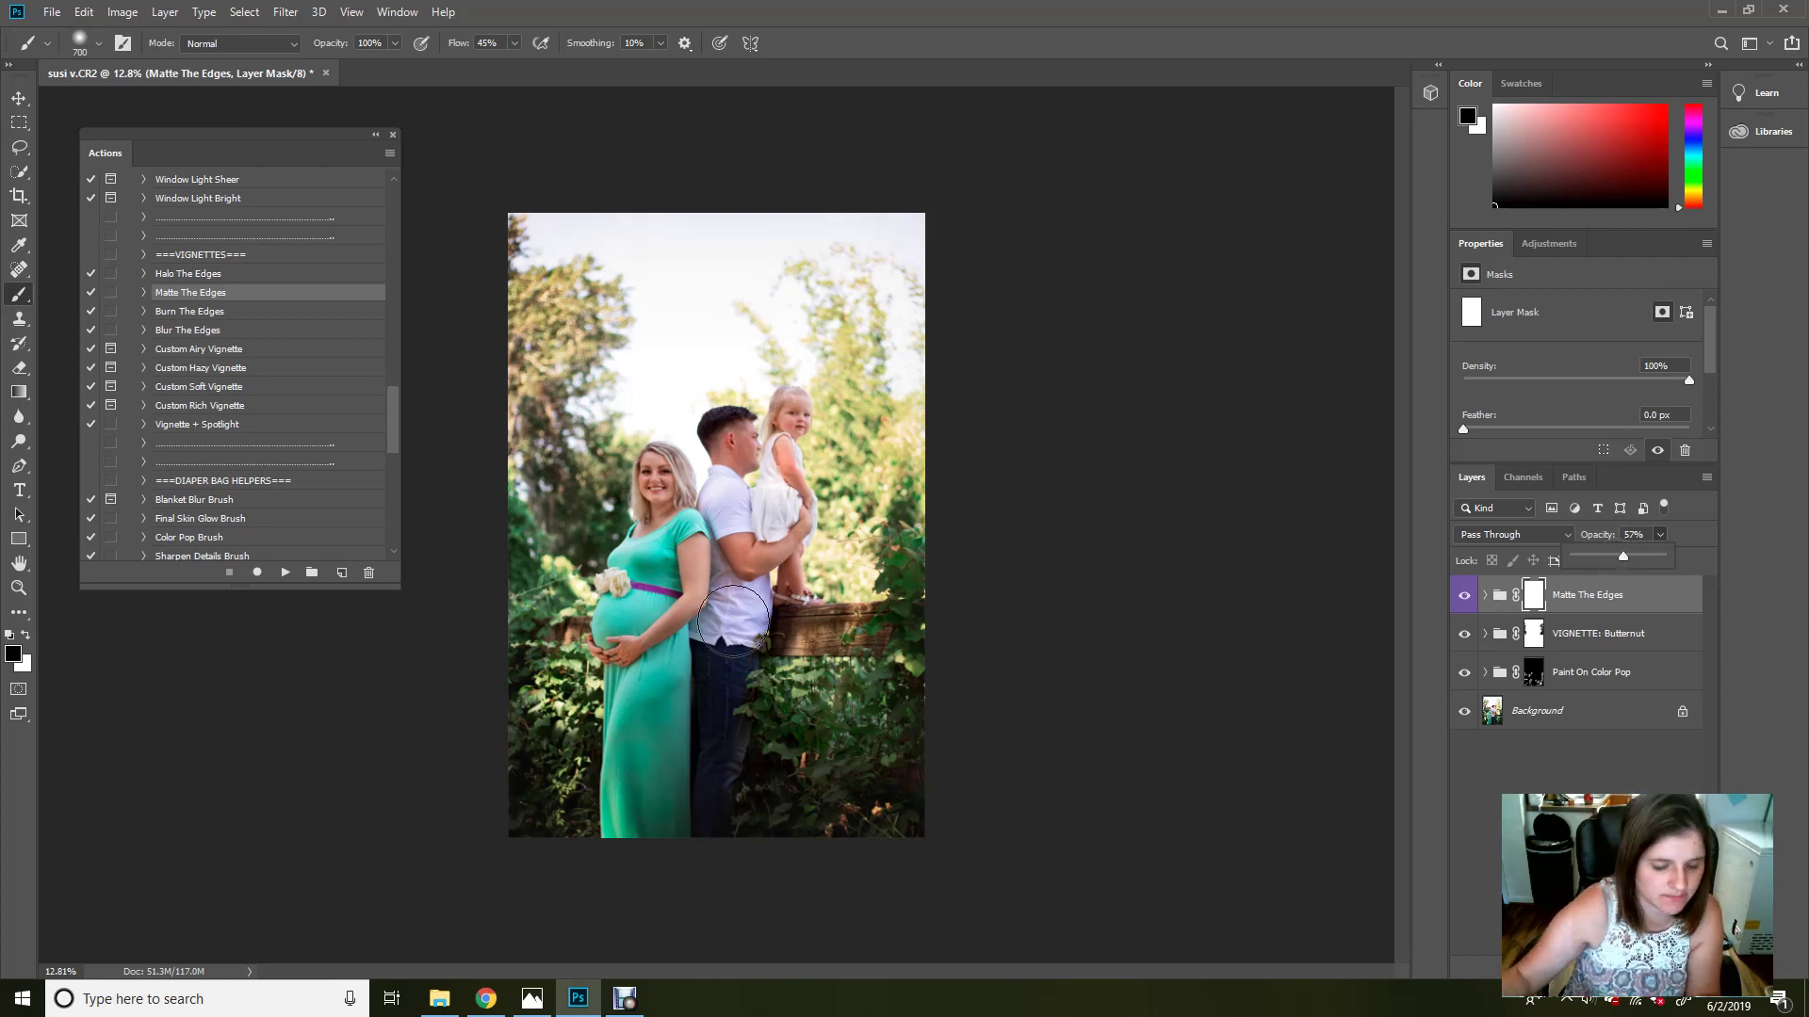
Step: Run the SKIN TONE: Peachy action from the GTG - Innocence Retouch set
{"action": "key", "text": "z"}
{"action": "left_click_drag", "start_coordinate": [393, 397], "coordinate": [393, 188]}
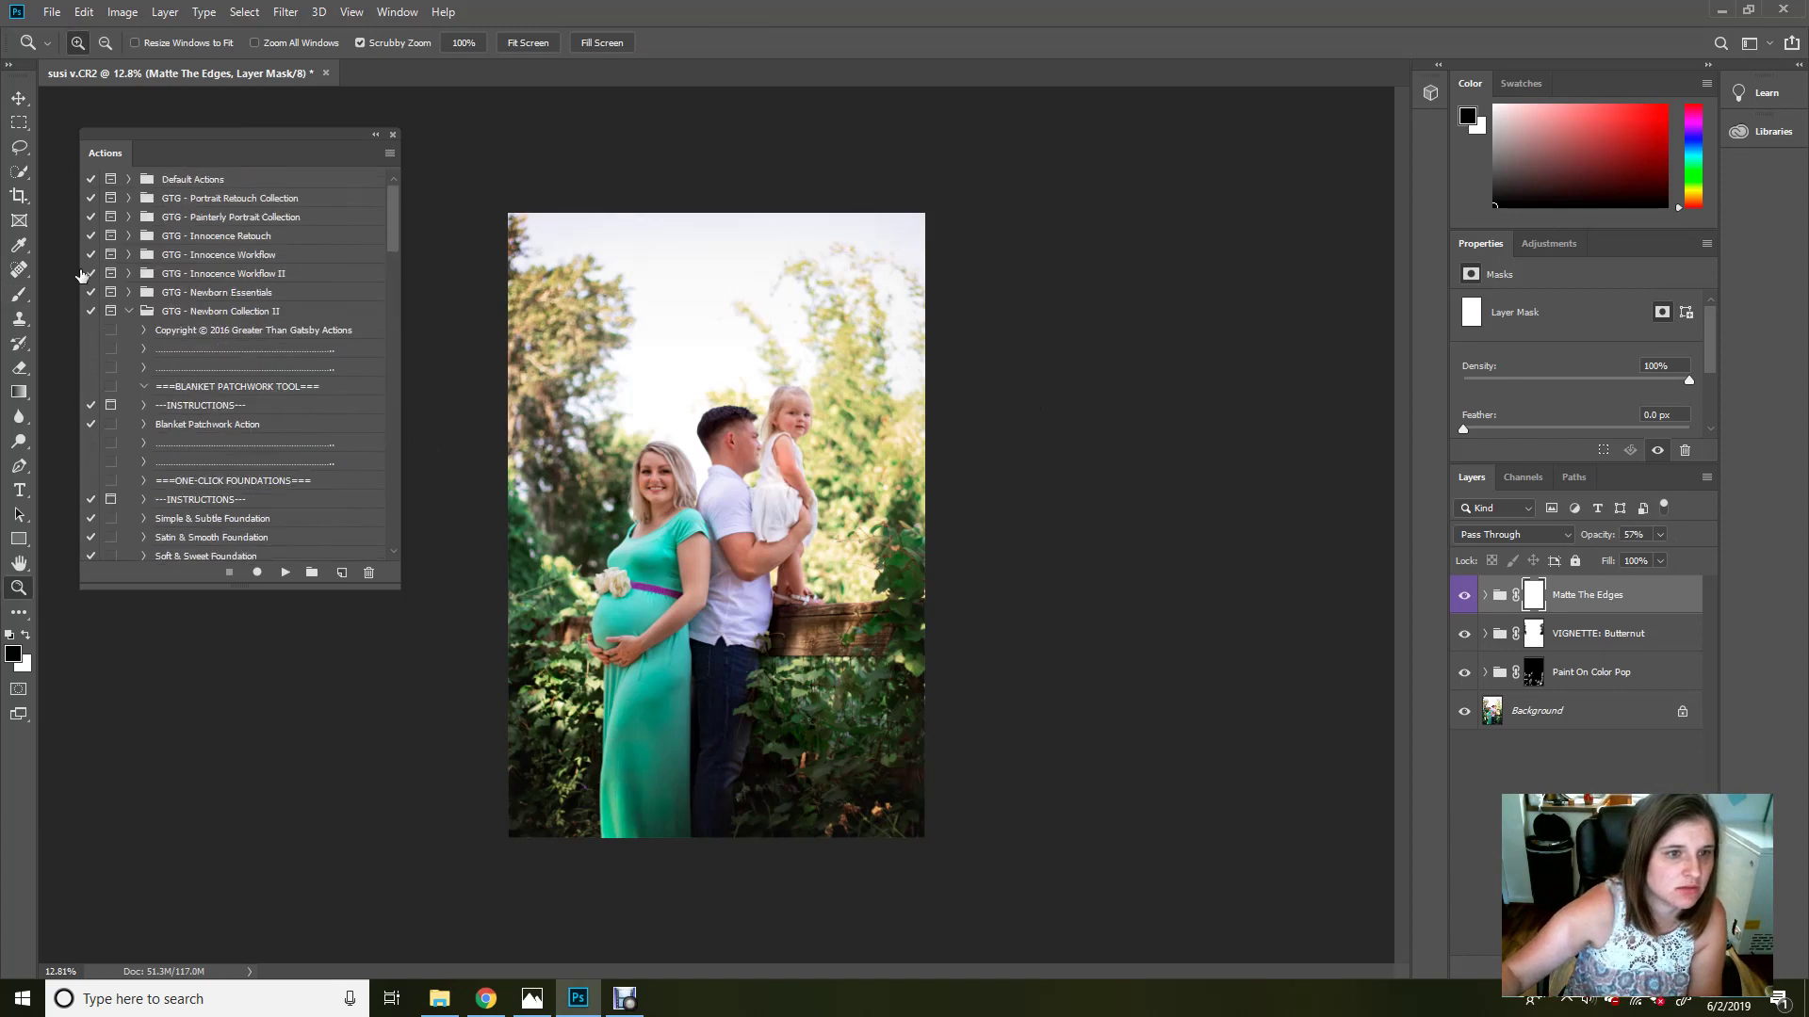
{"action": "left_click", "coordinate": [127, 274]}
{"action": "left_click", "coordinate": [125, 237]}
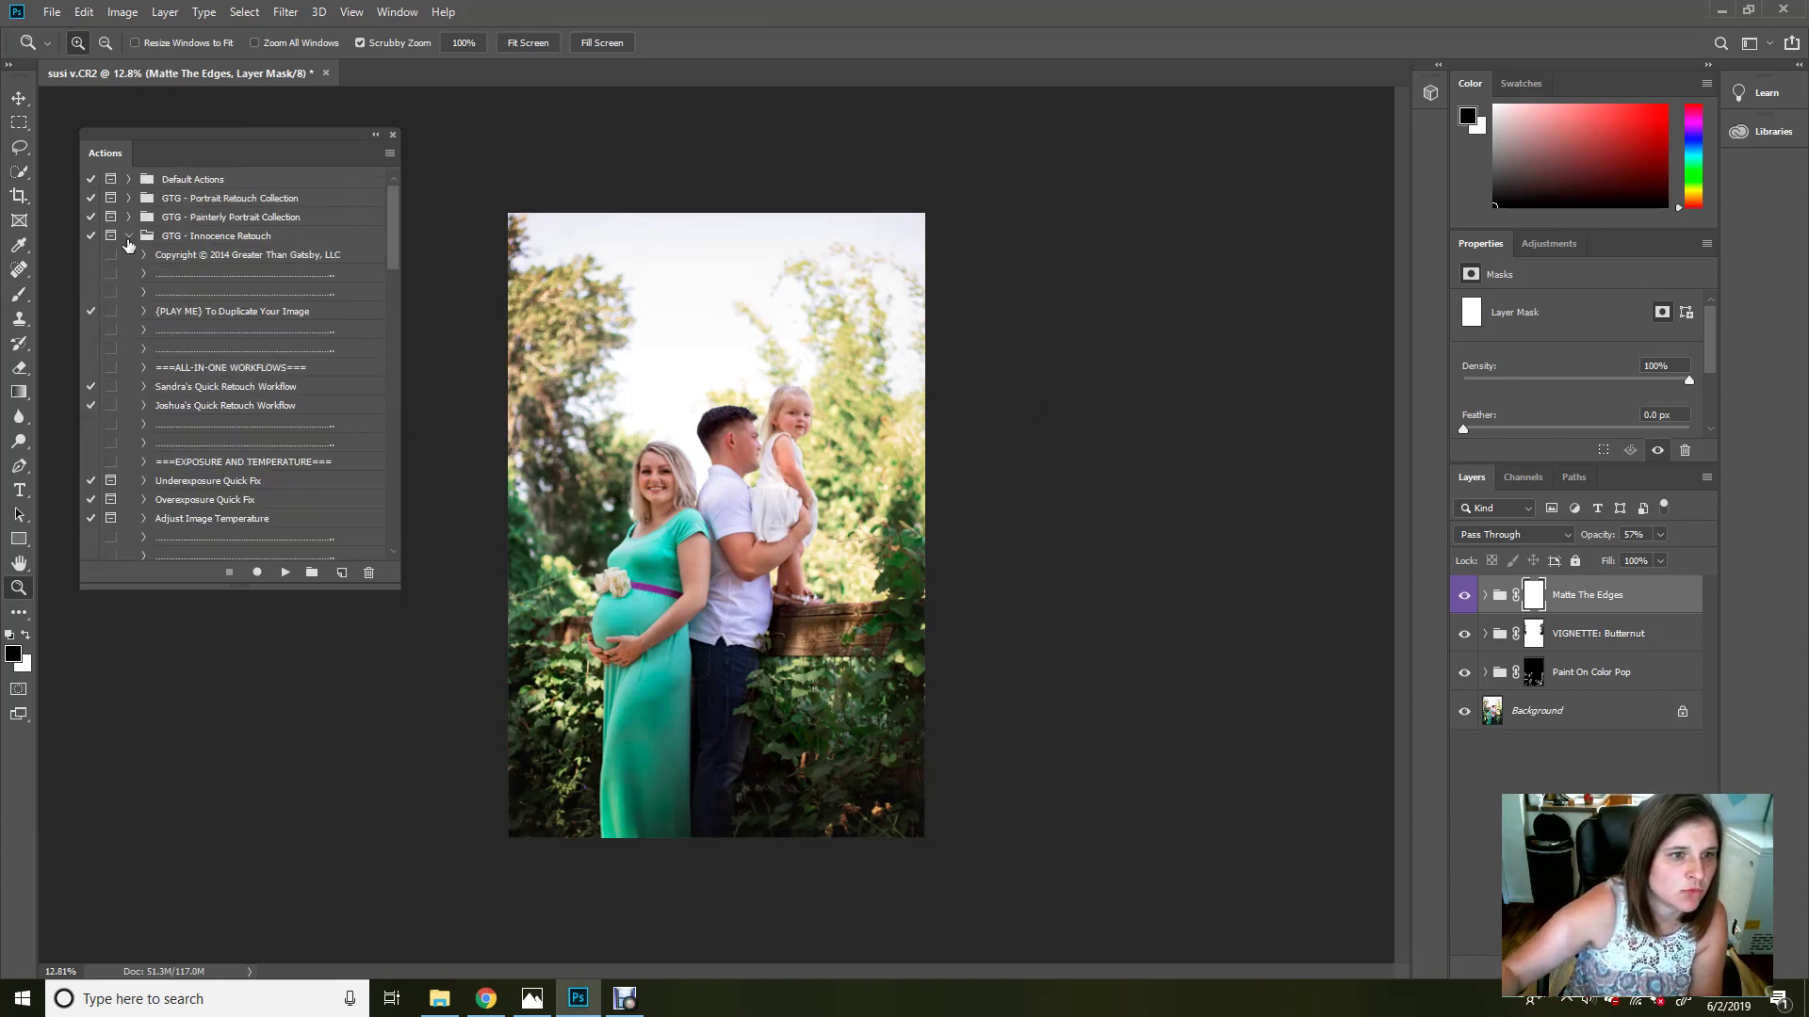
{"action": "scroll", "coordinate": [396, 295], "scroll_direction": "down", "scroll_amount": 5}
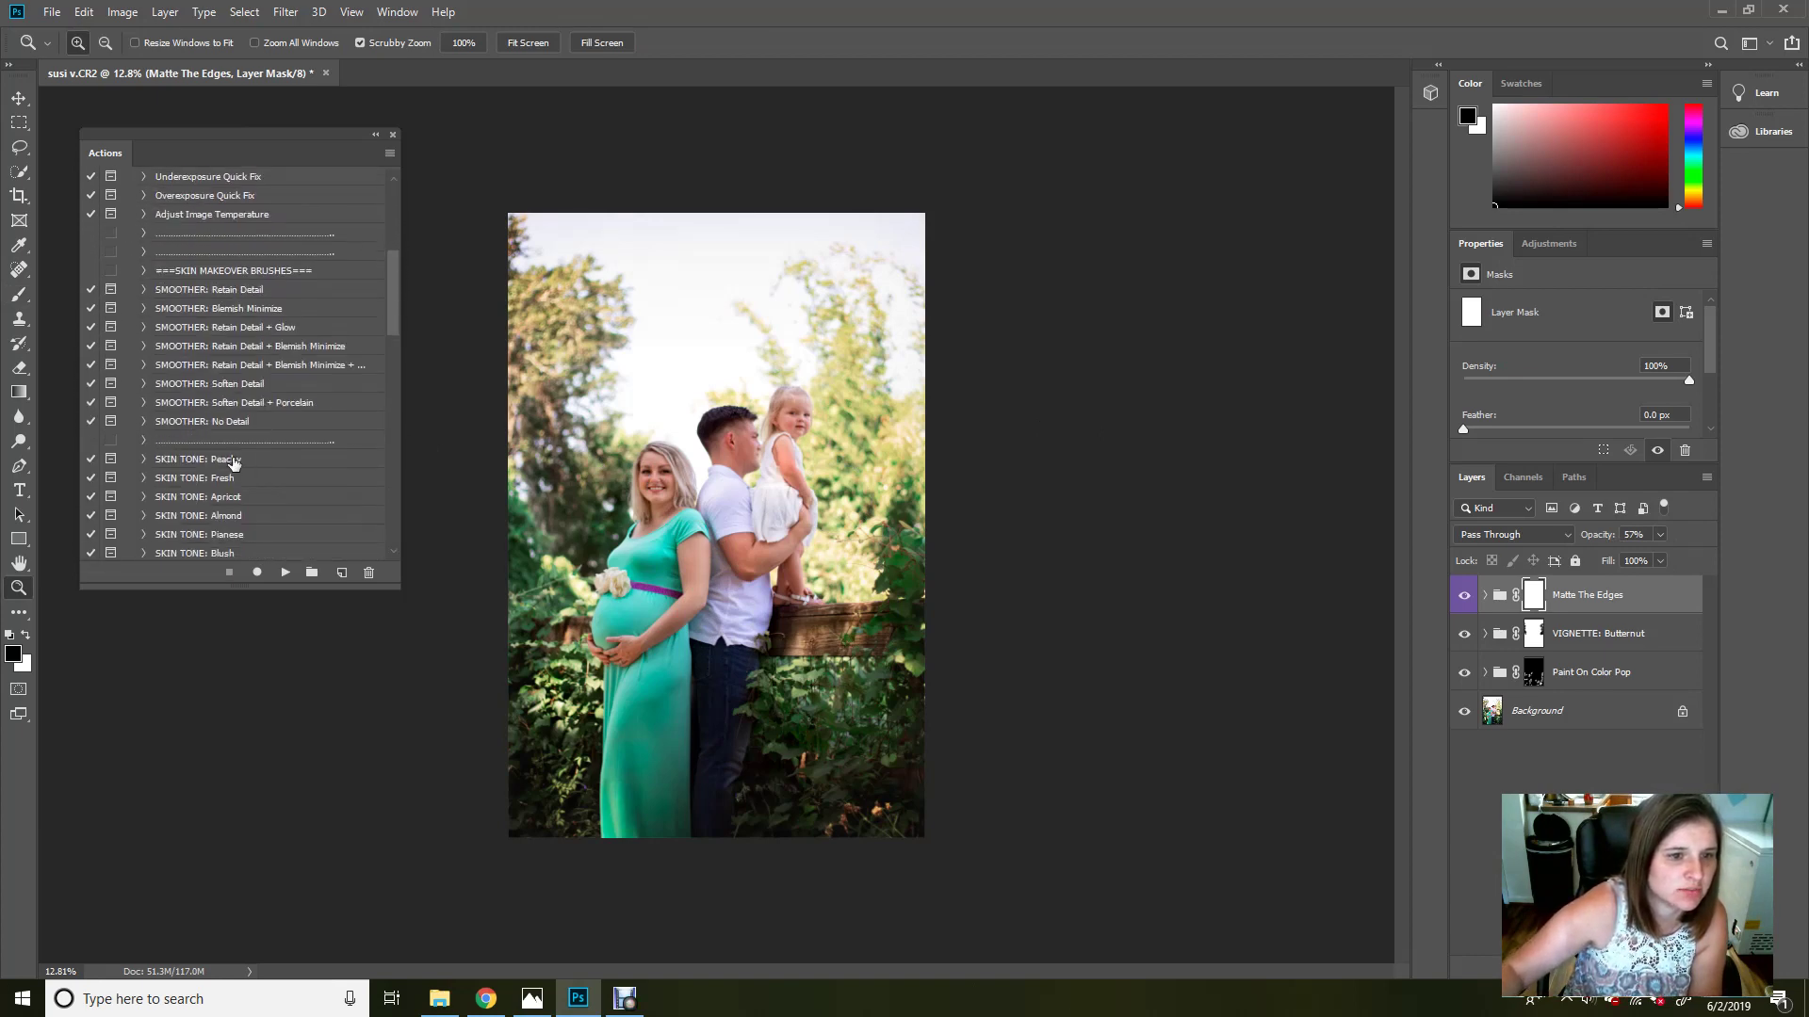
{"action": "left_click", "coordinate": [237, 459]}
{"action": "left_click", "coordinate": [284, 573]}
{"action": "key", "text": "Return"}
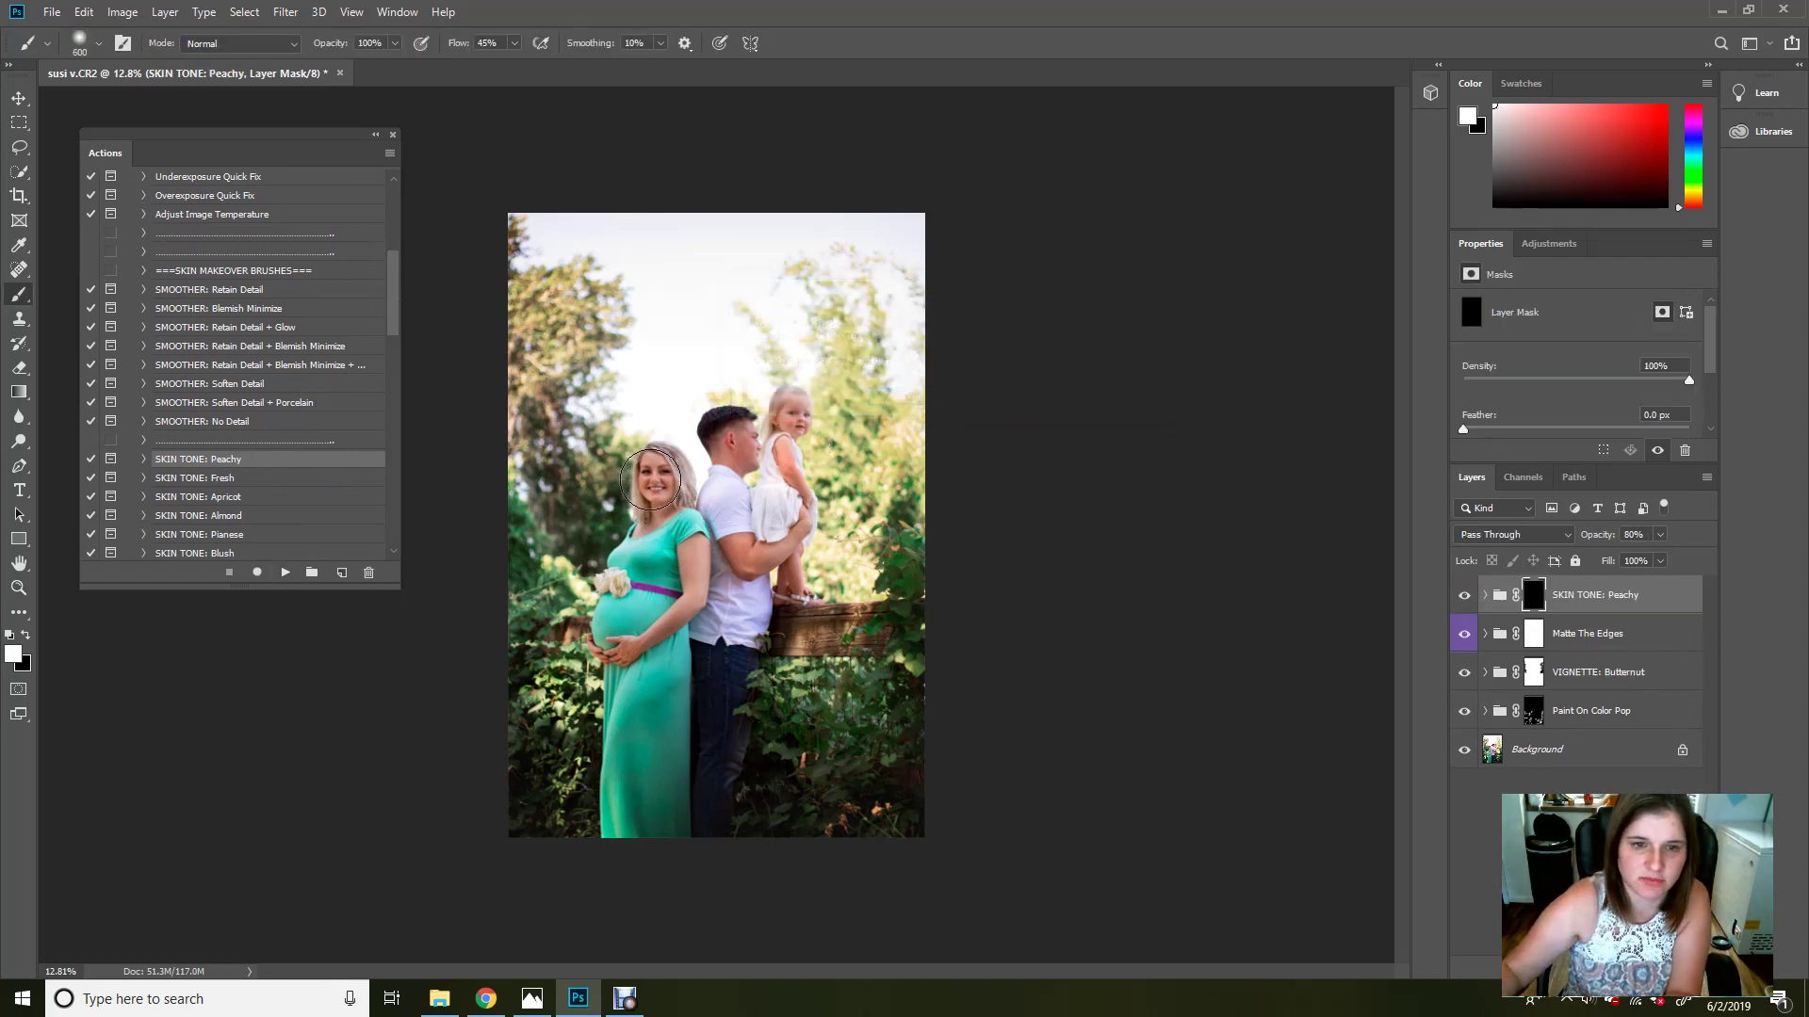
Step: Paint the peachy skin tone in white over the woman's face and arm and the man's arm, and merge all visible layers
{"action": "mouse_move", "coordinate": [661, 490]}
{"action": "left_mouse_down"}
{"action": "mouse_move", "coordinate": [782, 432]}
{"action": "mouse_move", "coordinate": [796, 490]}
{"action": "mouse_move", "coordinate": [790, 556]}
{"action": "mouse_move", "coordinate": [736, 550]}
{"action": "mouse_move", "coordinate": [645, 655]}
{"action": "left_mouse_up"}
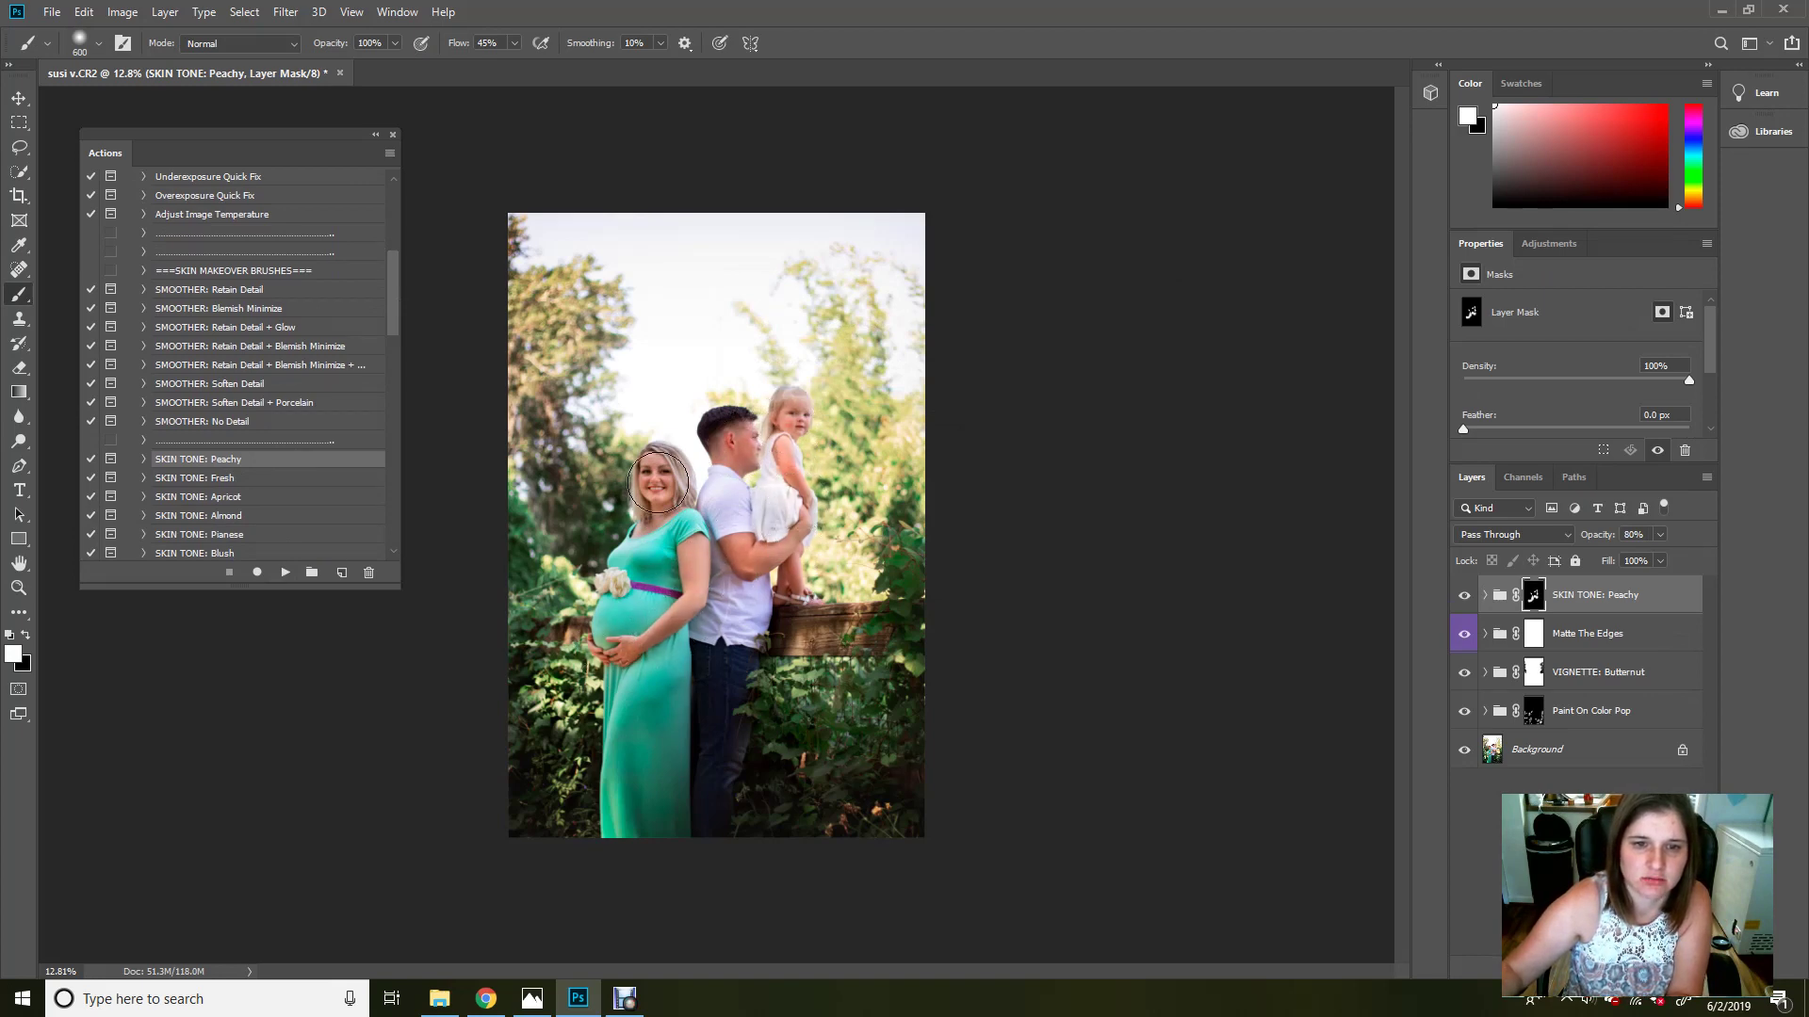
{"action": "left_click_drag", "start_coordinate": [773, 556], "coordinate": [746, 549]}
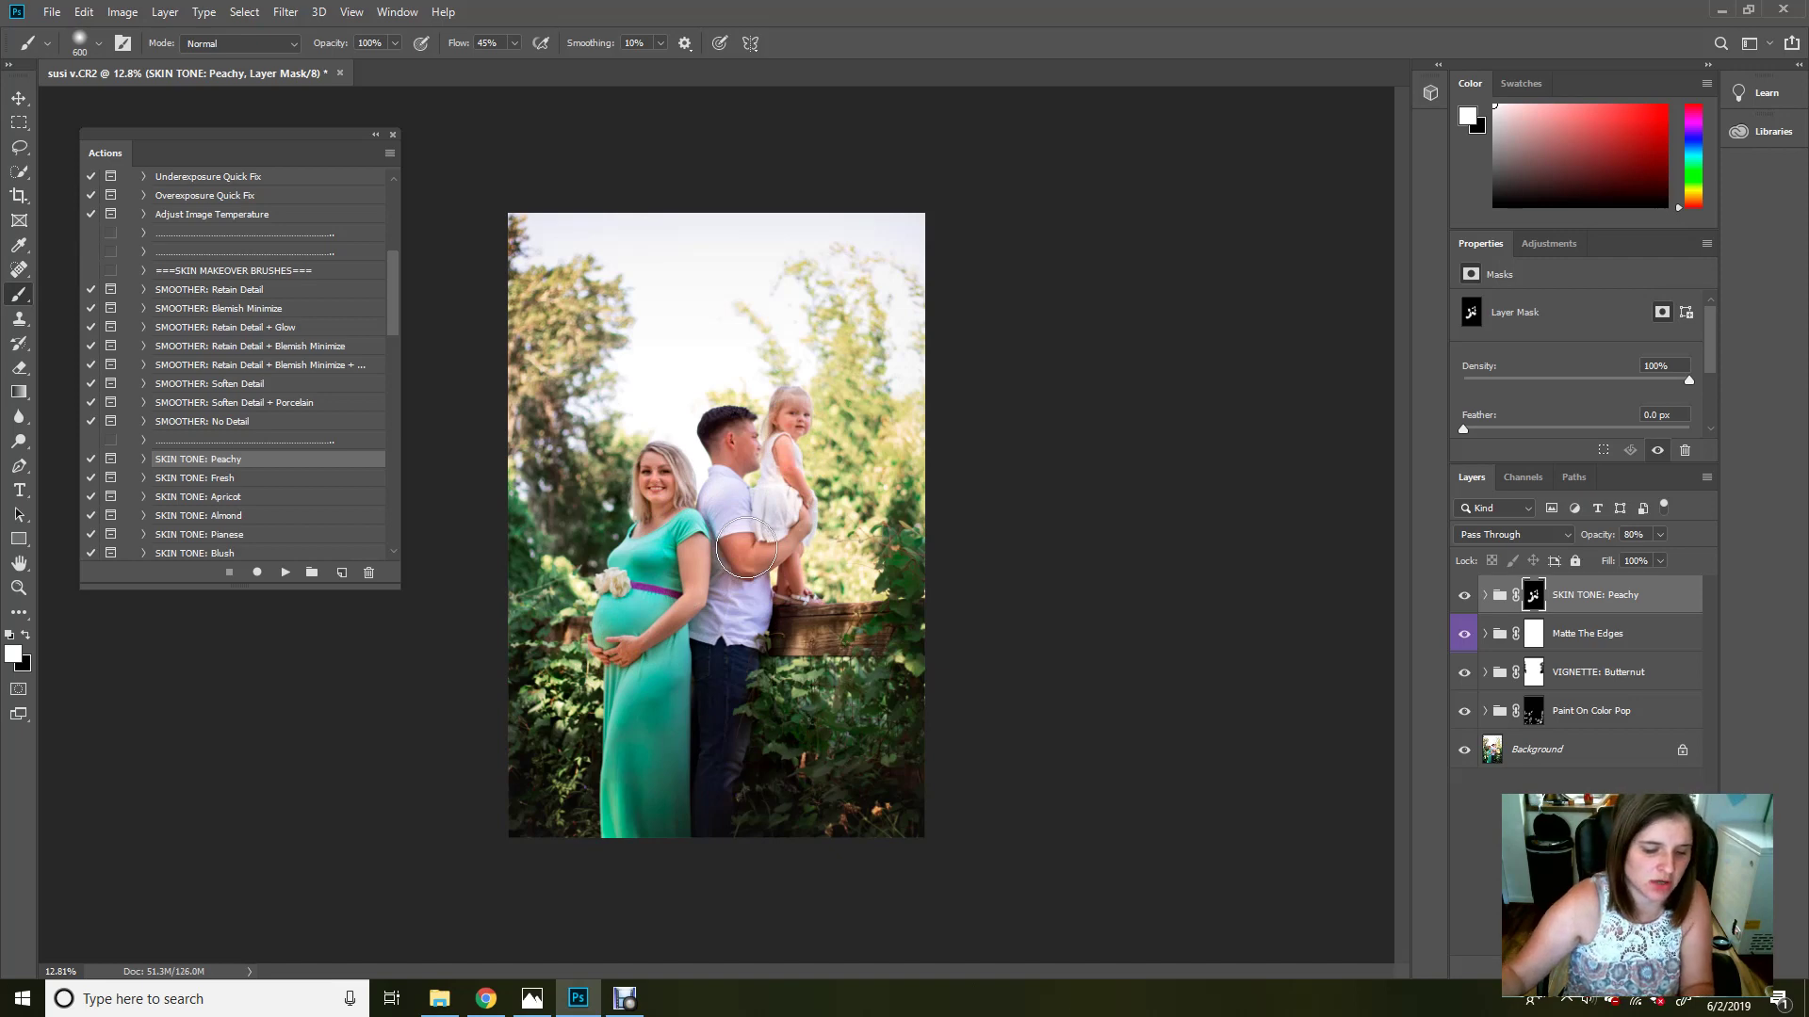
{"action": "key", "text": "ctrl+shift+e"}
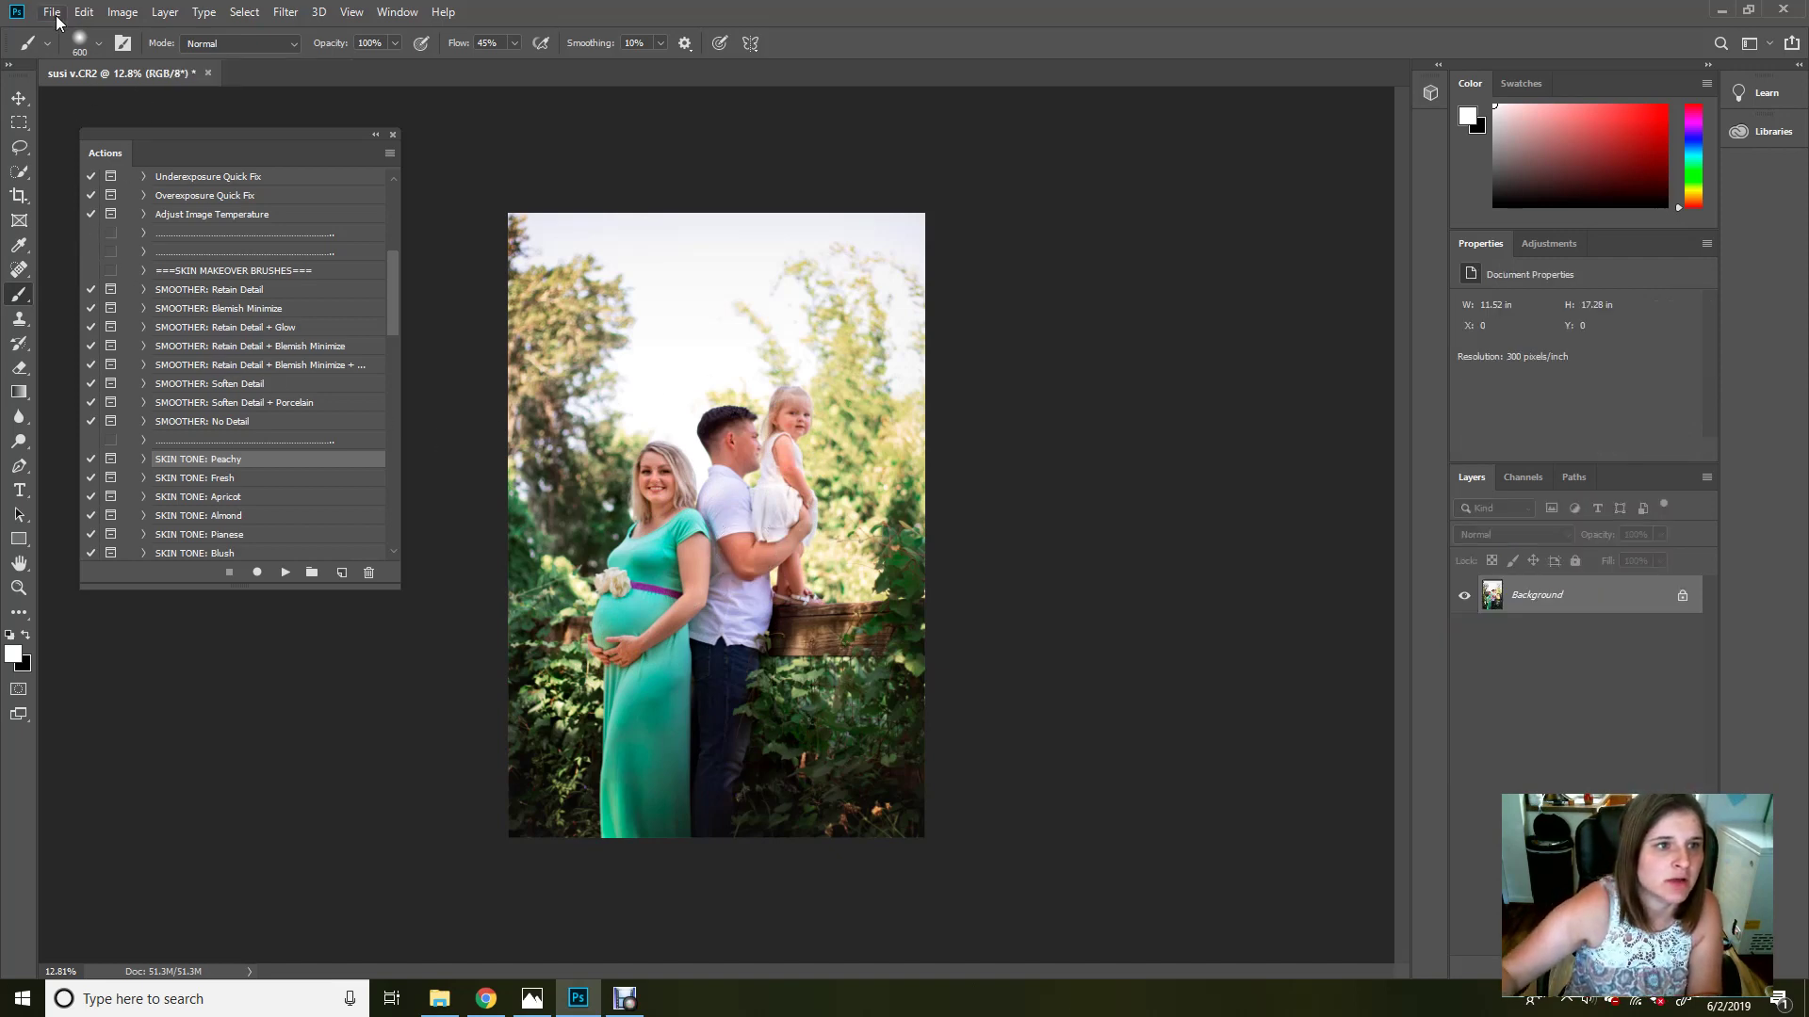
Step: Revert the photo to compare it with the original, undo the revert and examine the finished retouch on the family up close
{"action": "left_click", "coordinate": [51, 12]}
{"action": "left_click", "coordinate": [122, 237]}
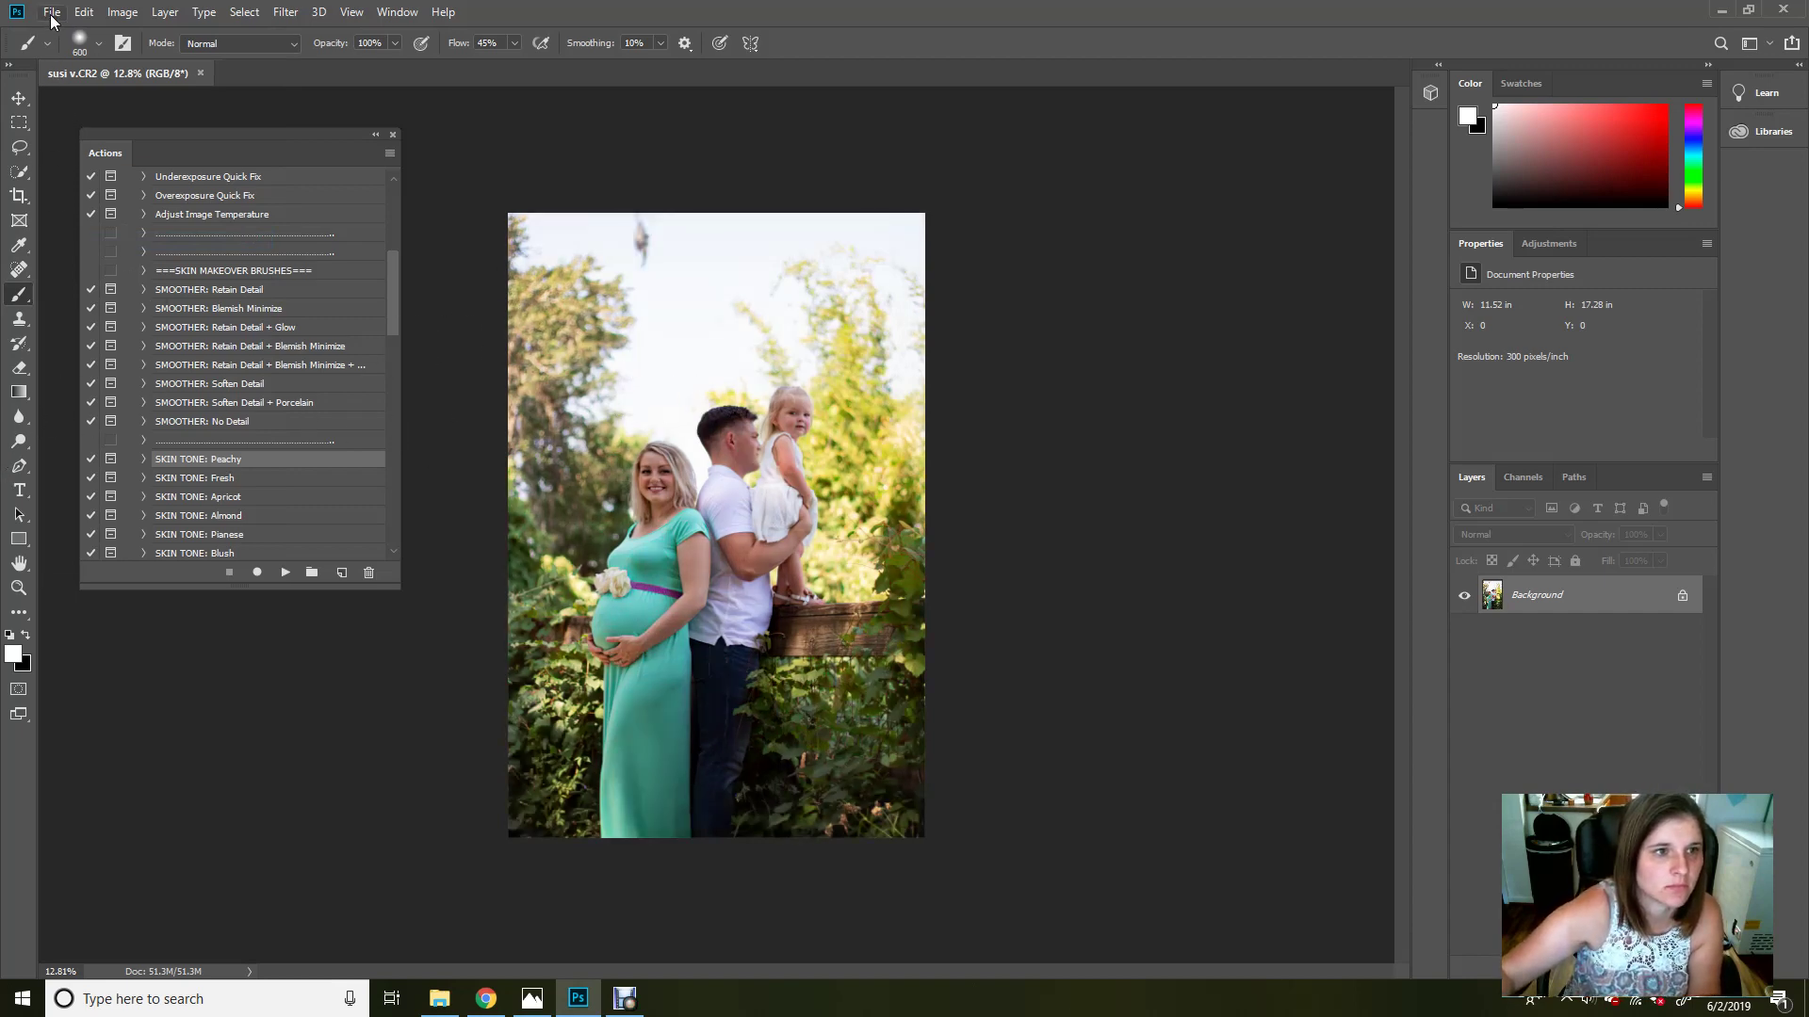
{"action": "left_click", "coordinate": [121, 12]}
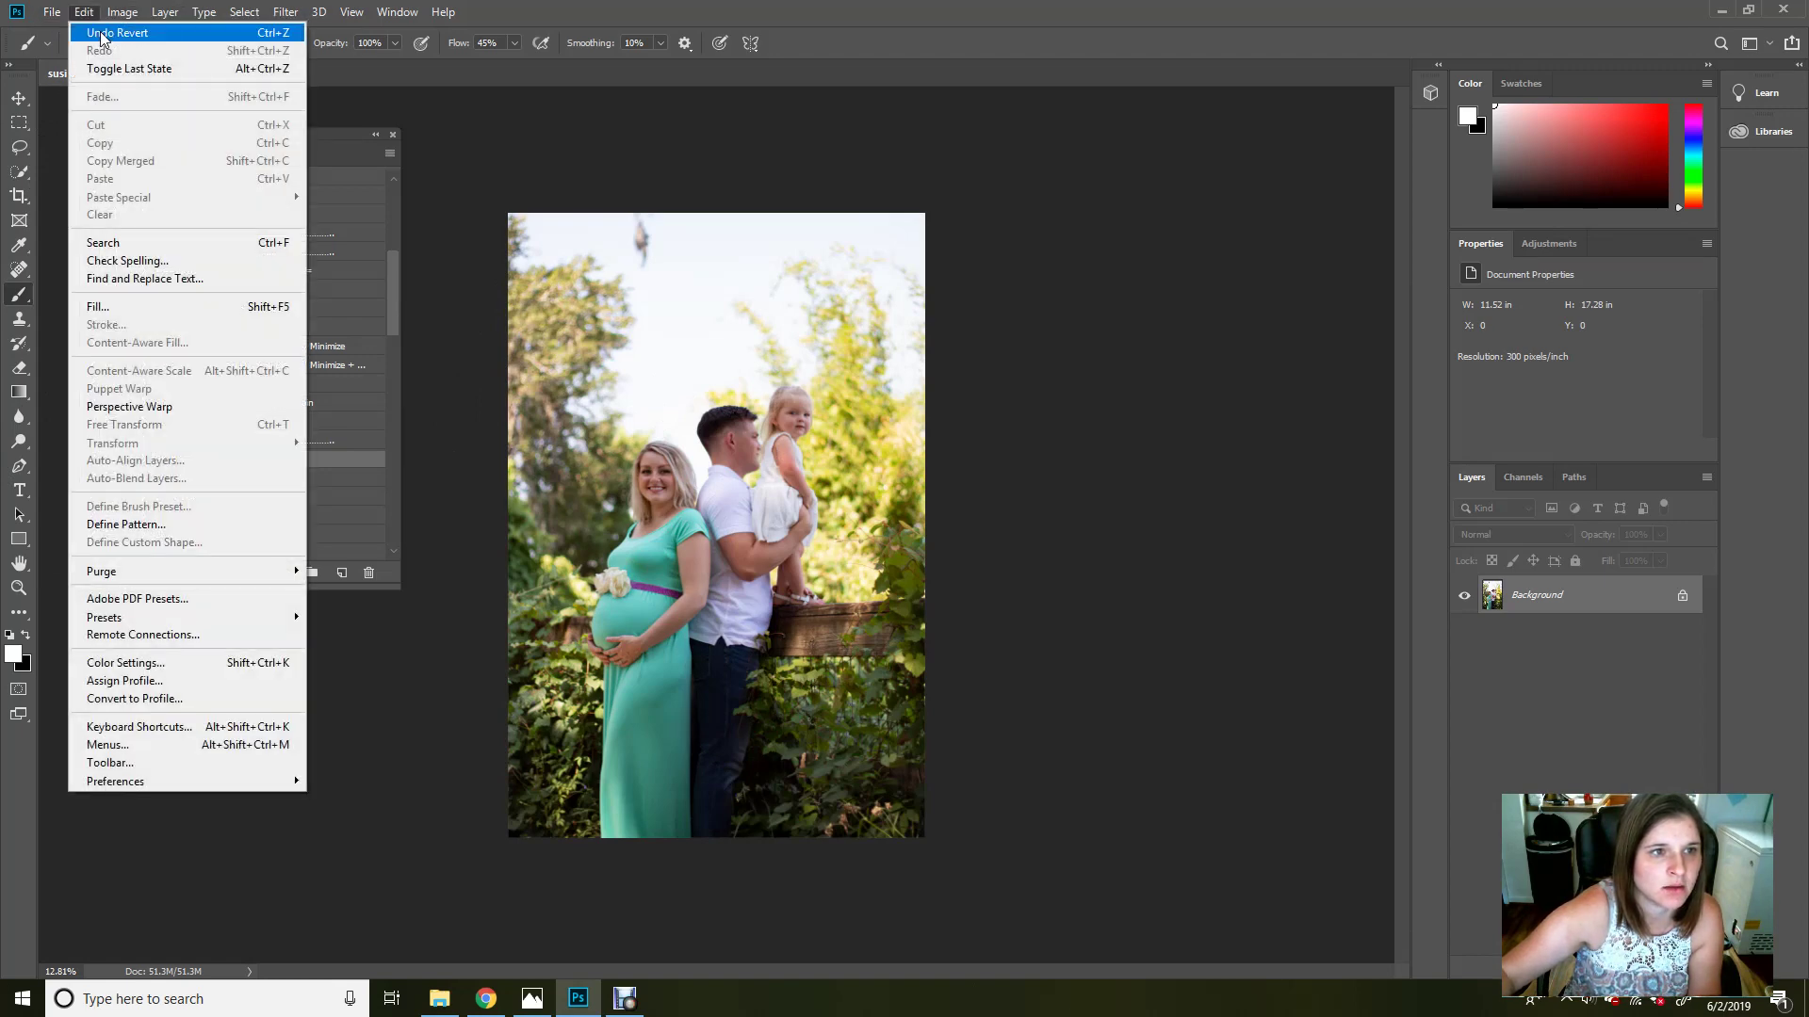
{"action": "left_click", "coordinate": [108, 25]}
{"action": "key", "text": "z"}
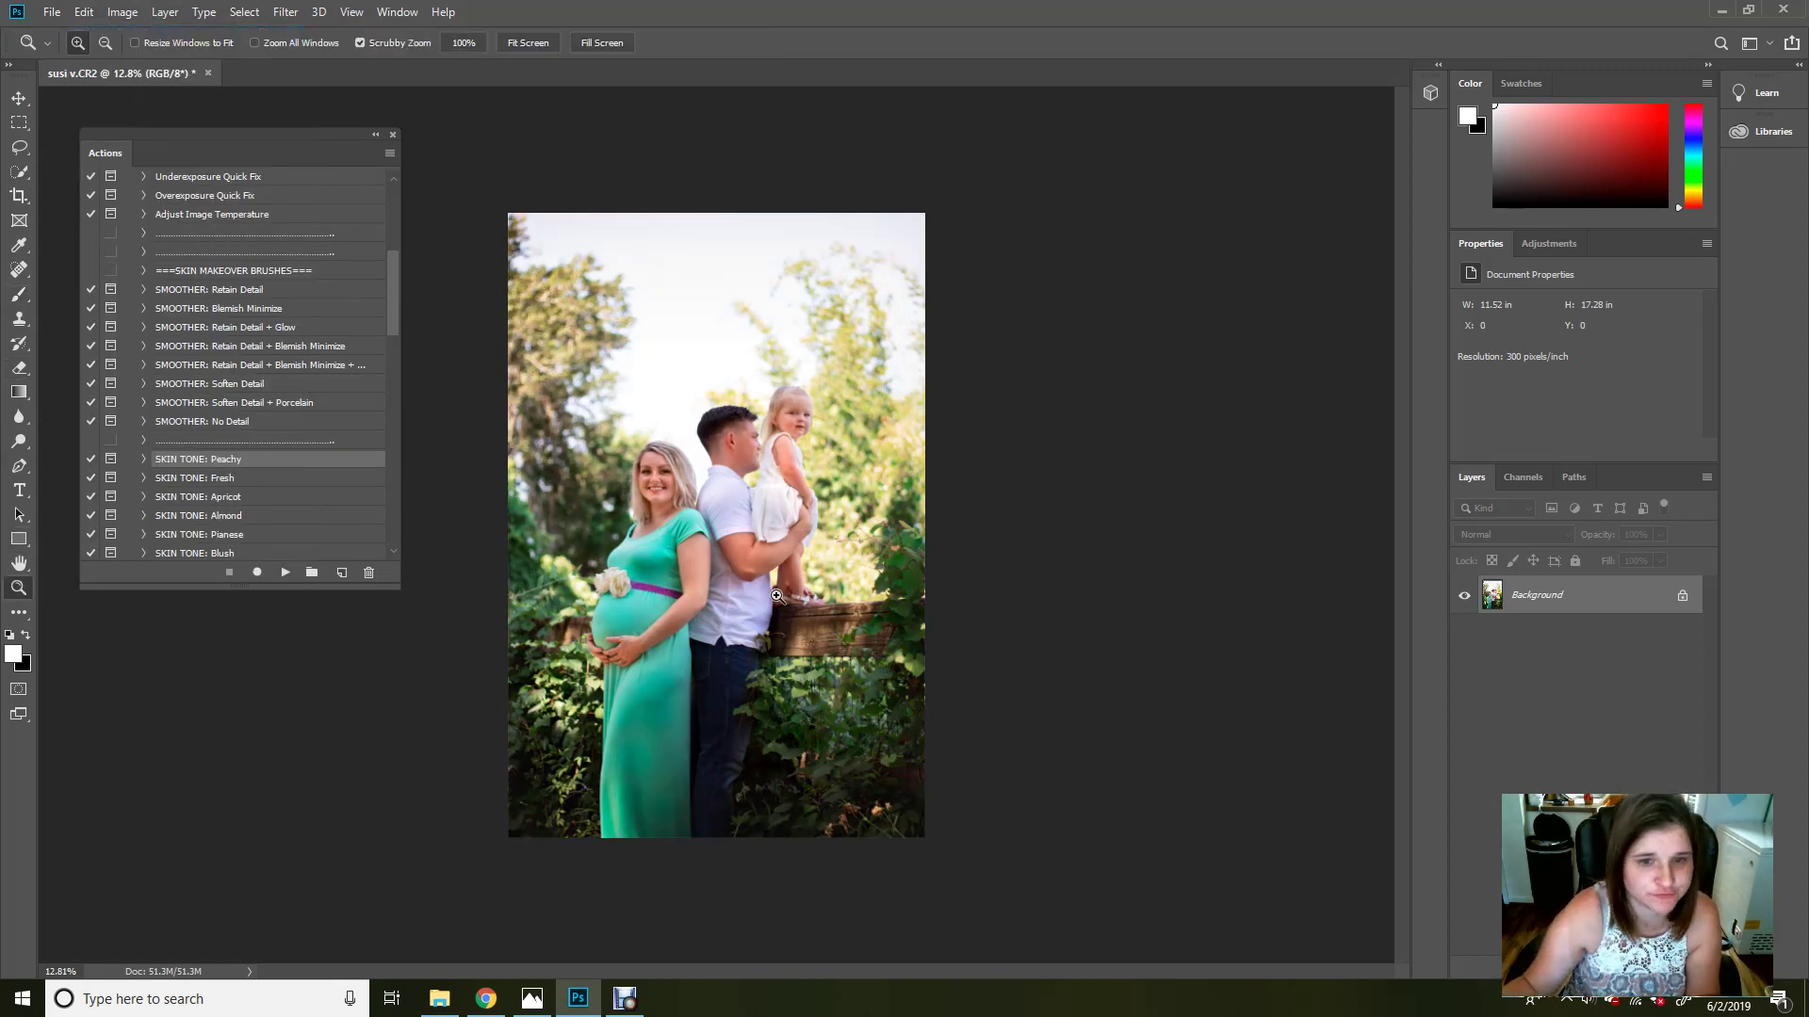
{"action": "left_click_drag", "start_coordinate": [739, 566], "coordinate": [575, 262]}
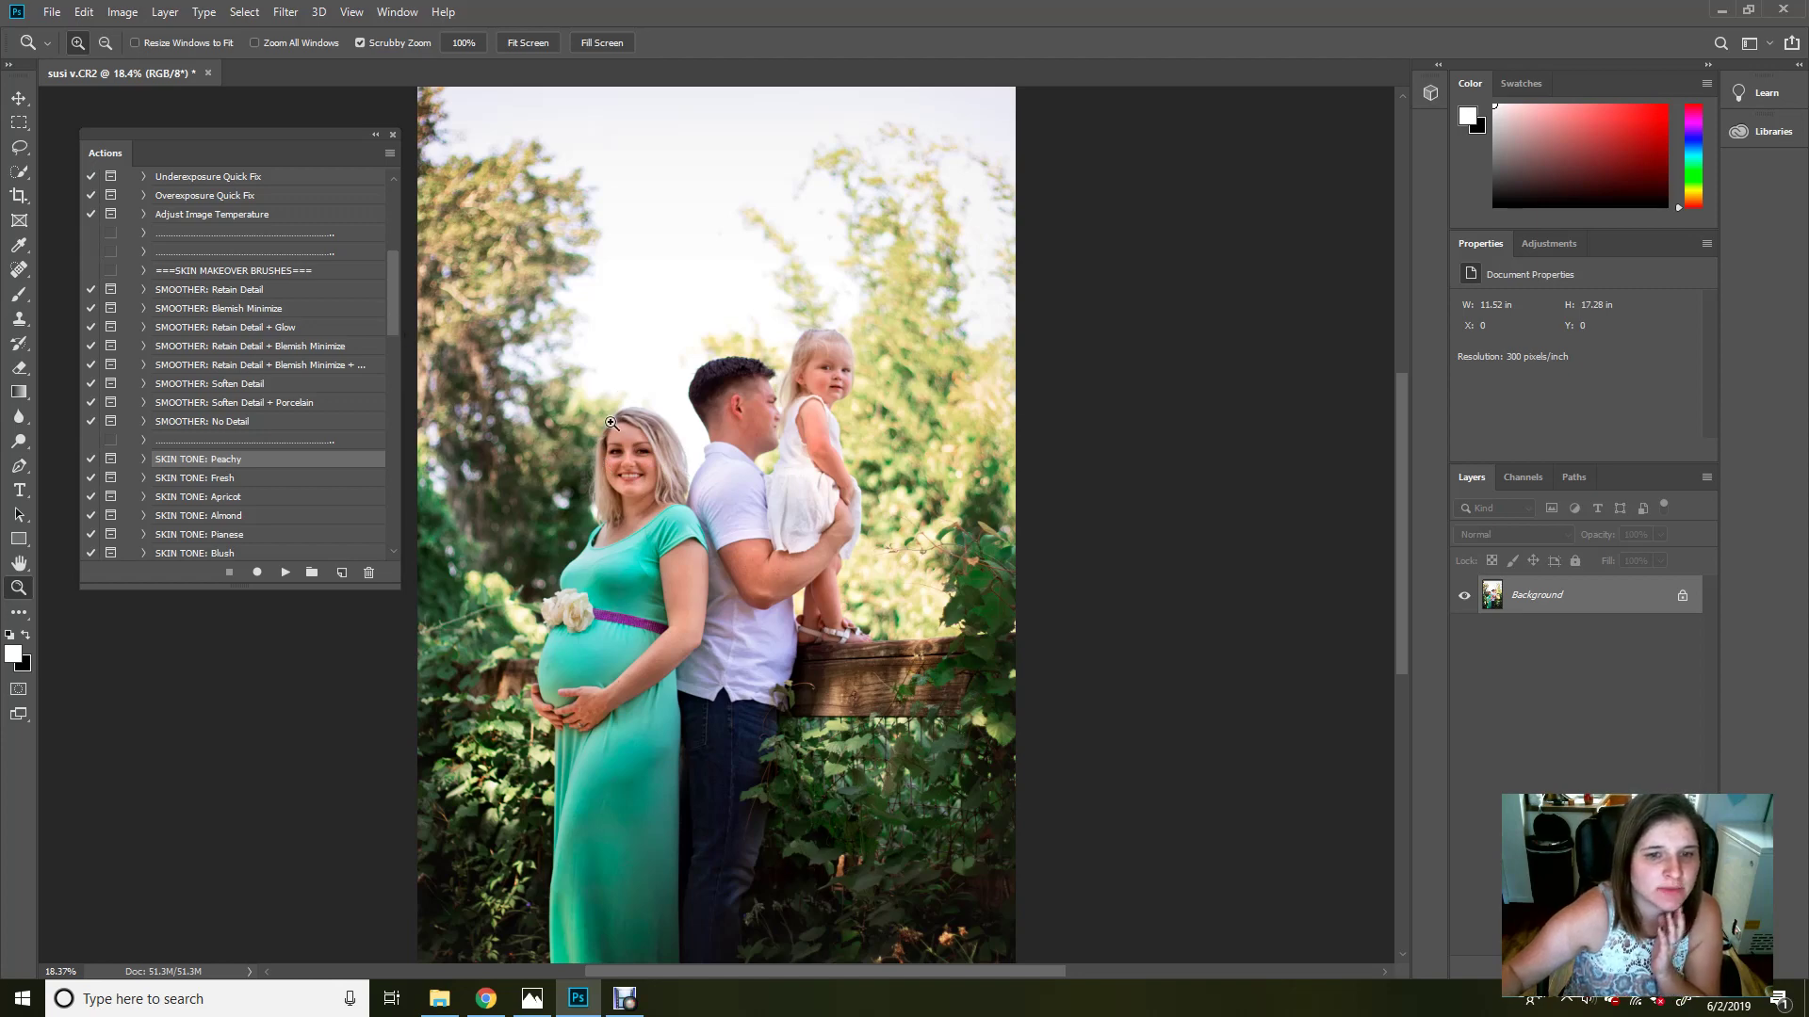
{"action": "left_click_drag", "start_coordinate": [626, 475], "coordinate": [579, 413]}
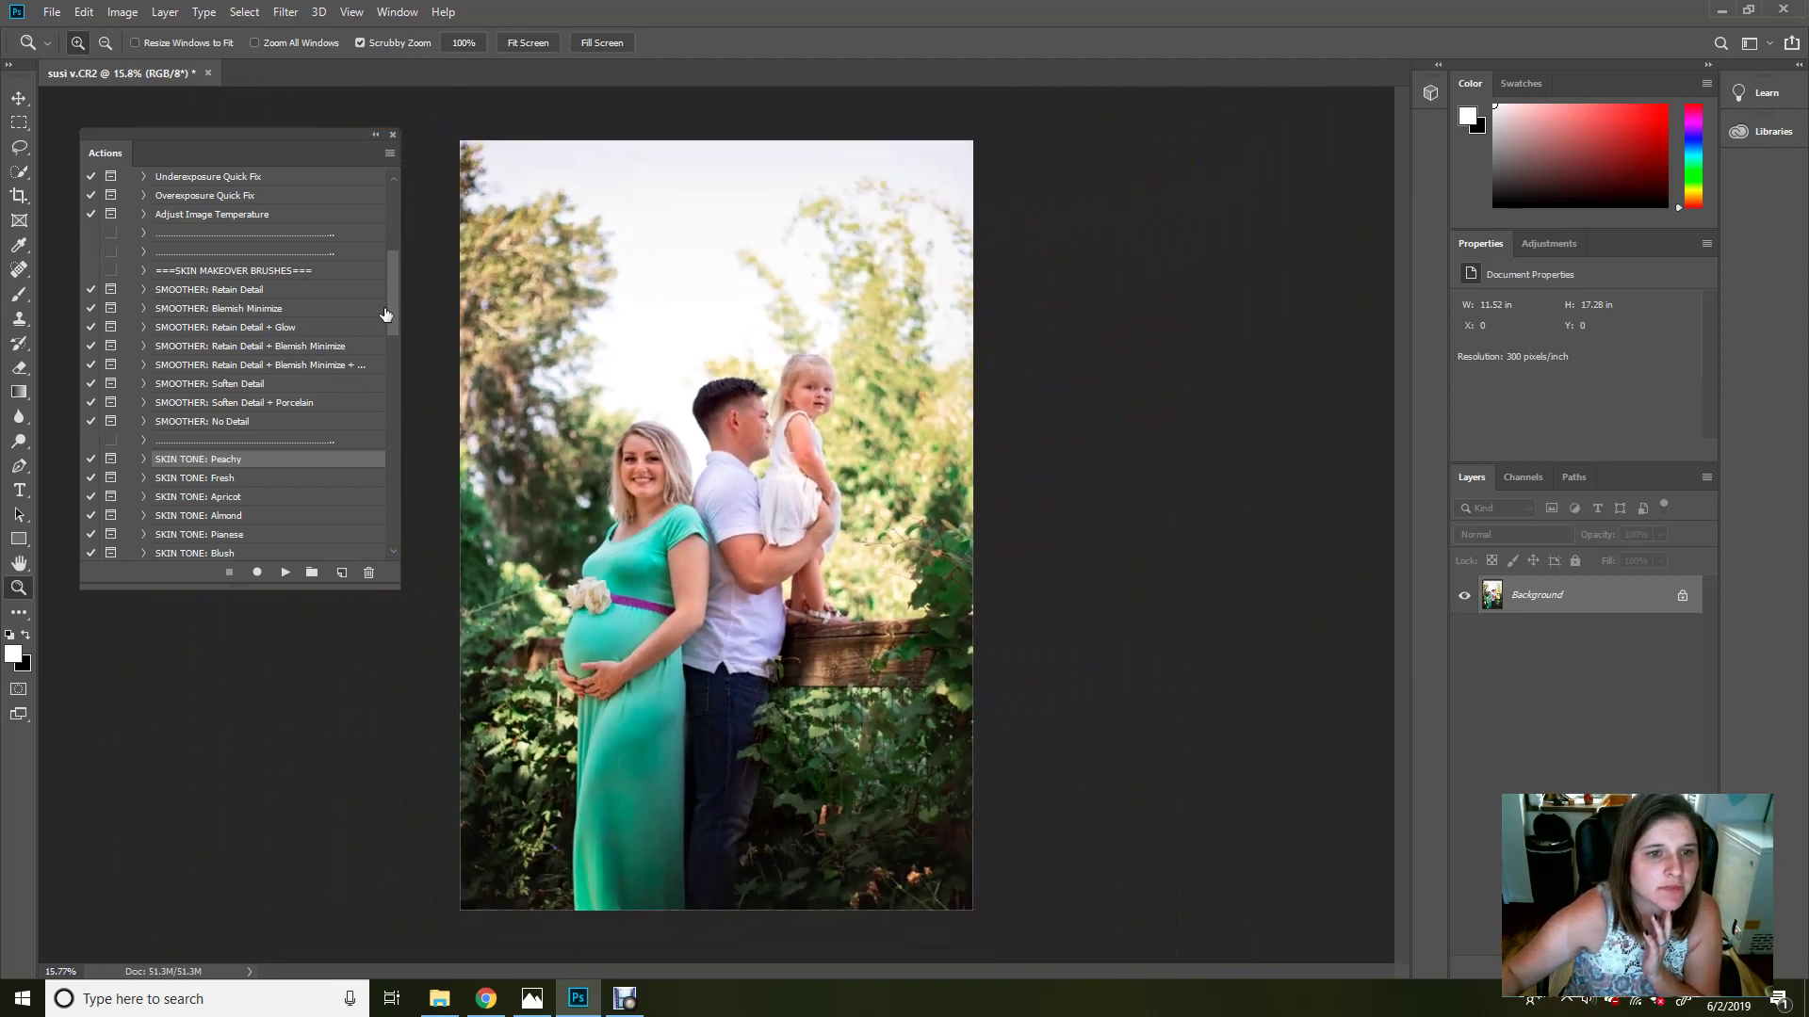
Step: Collapse the expanded GTG - Innocence Retouch action set in the actions list
{"action": "left_click_drag", "start_coordinate": [393, 299], "coordinate": [395, 269]}
{"action": "scroll", "coordinate": [394, 273], "scroll_direction": "up", "scroll_amount": 3}
{"action": "left_click", "coordinate": [127, 238]}
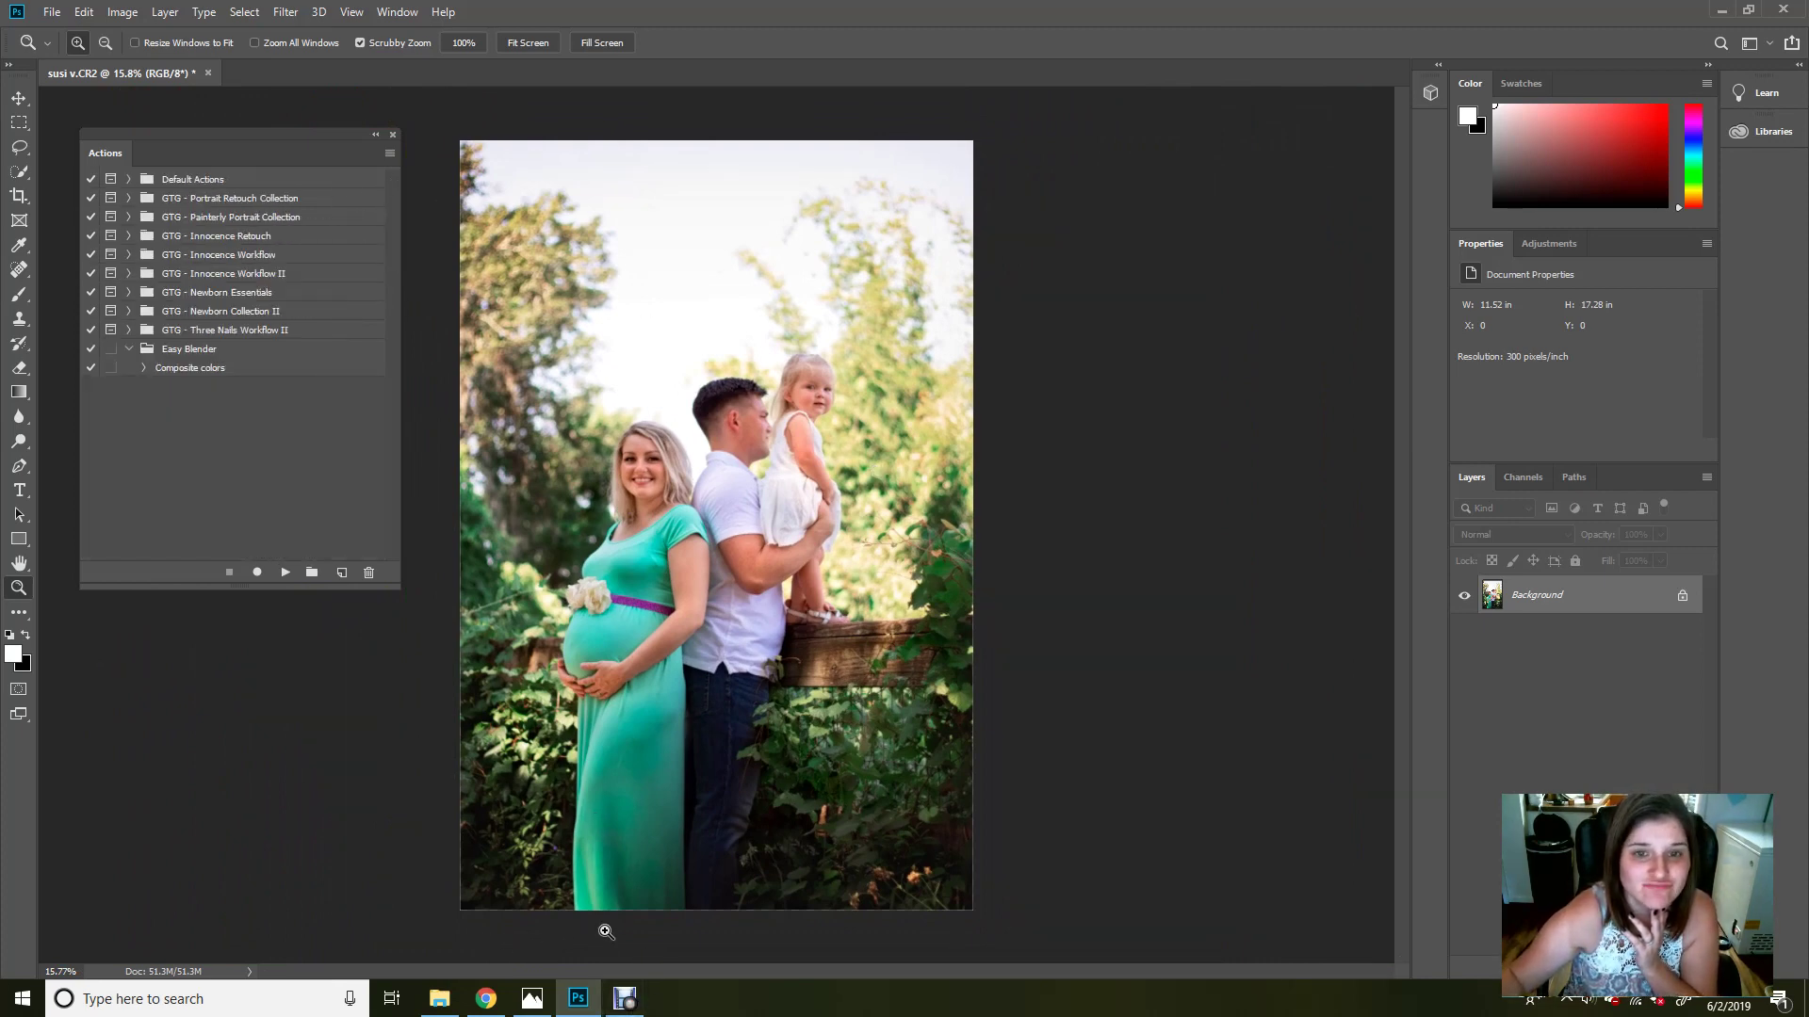
{"action": "left_click", "coordinate": [626, 1000]}
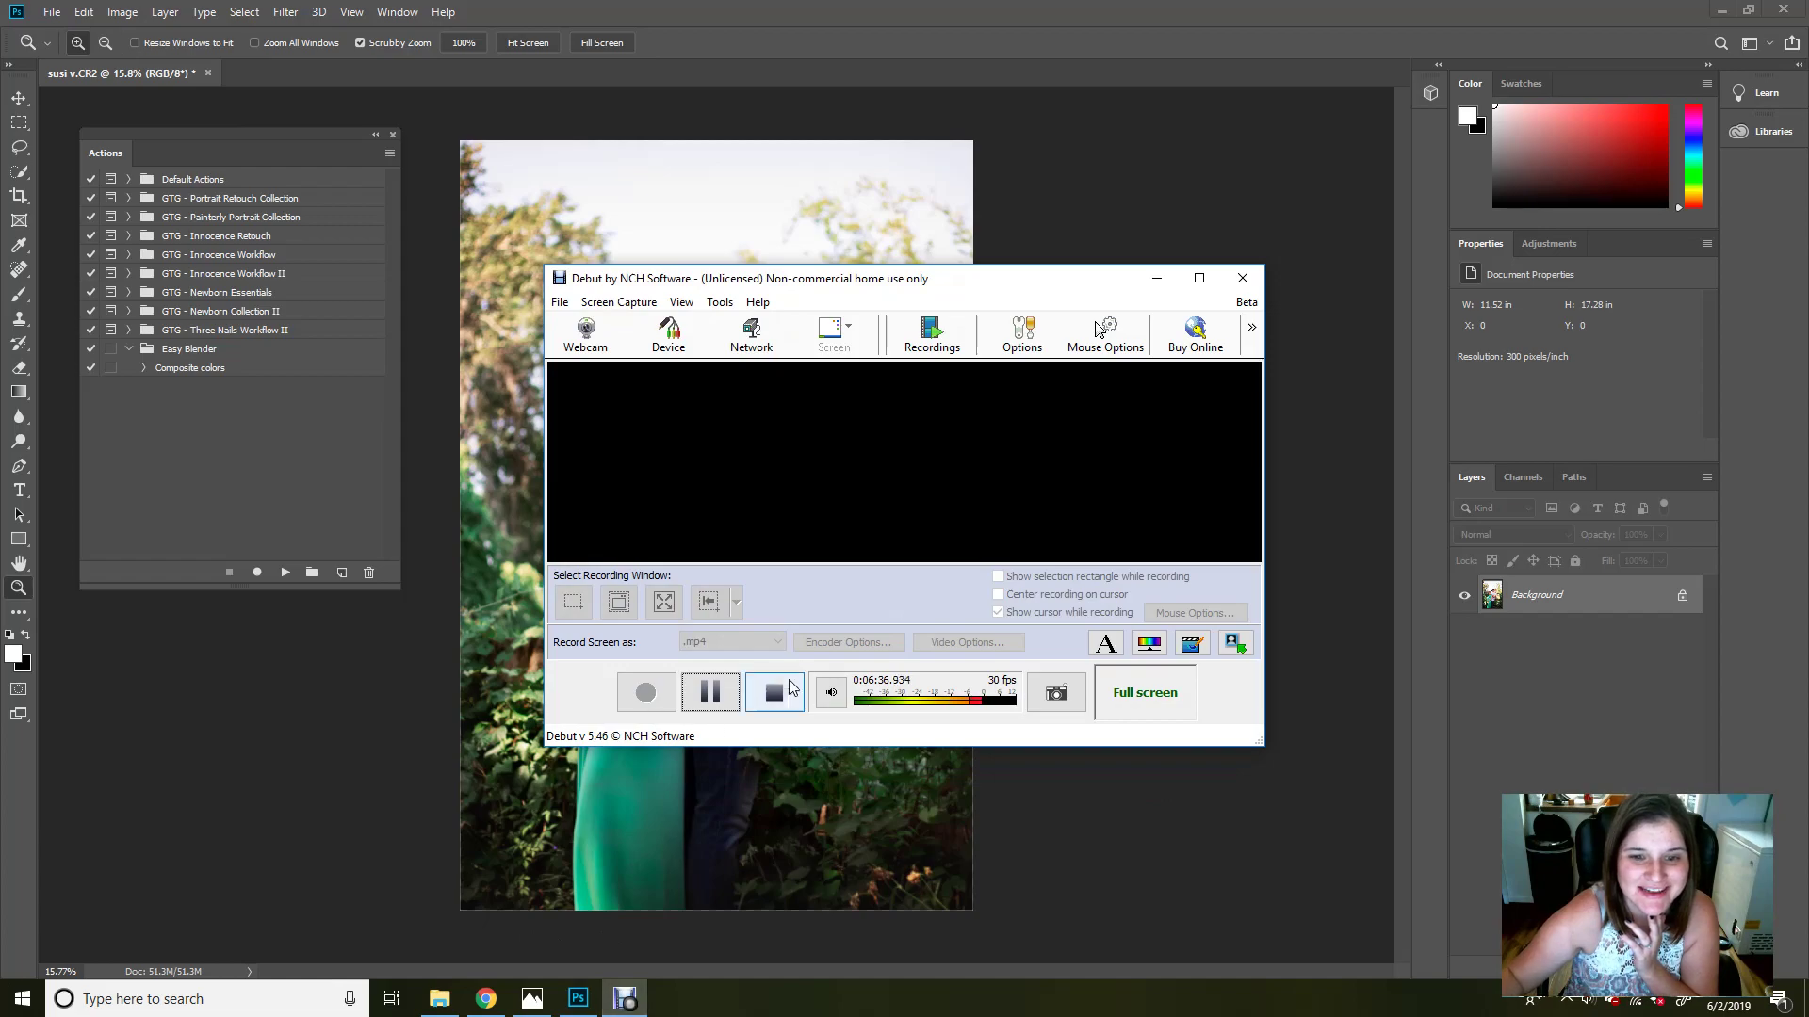